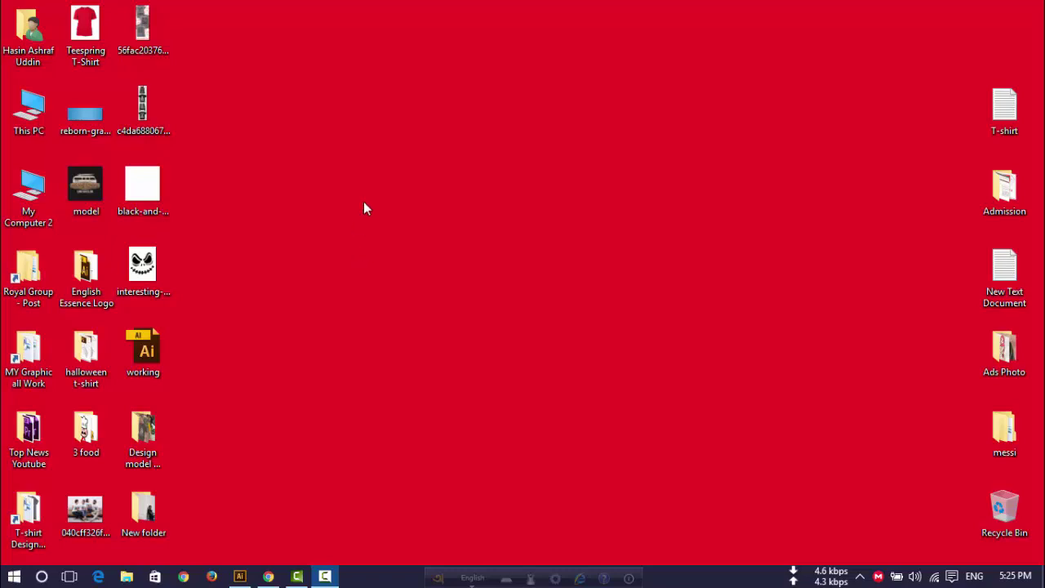
- Refresh the Windows desktop twice from its right-click menu
right_click(439, 226)
click(488, 270)
right_click(442, 235)
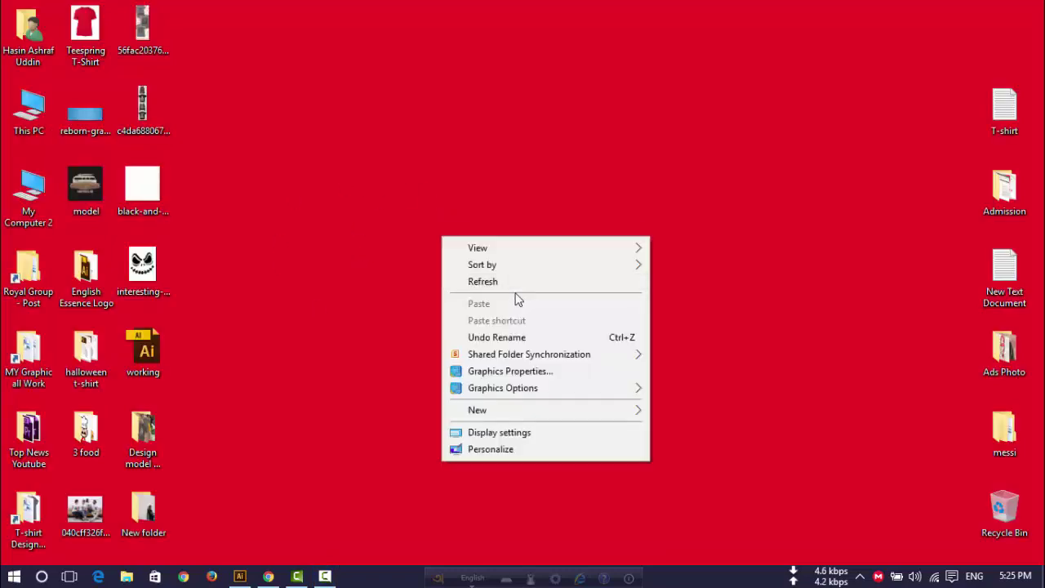
click(507, 282)
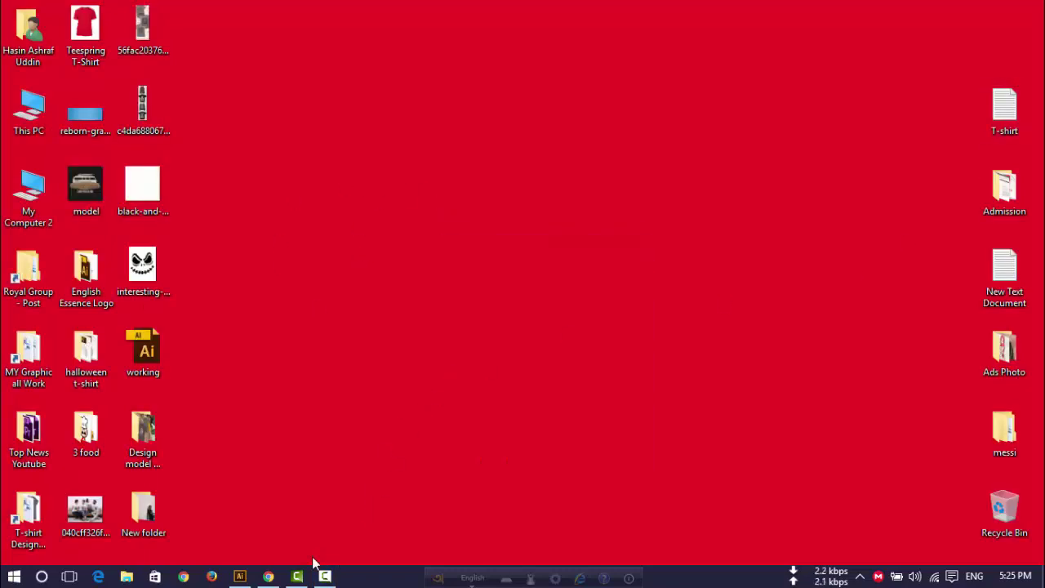
- Switch to Illustrator and create a new blank document, Untitled-3
click(242, 575)
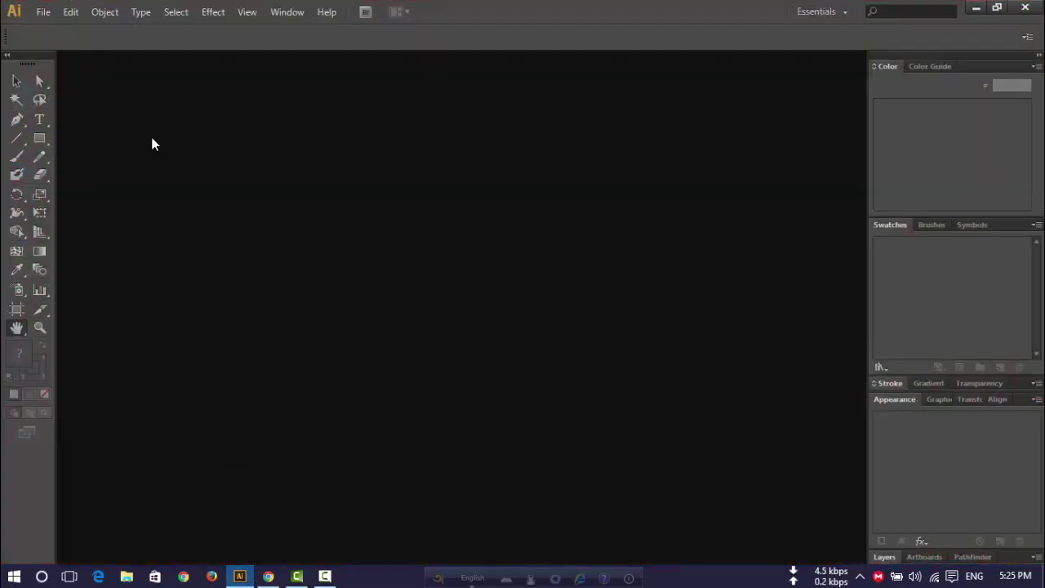
click(48, 17)
click(69, 28)
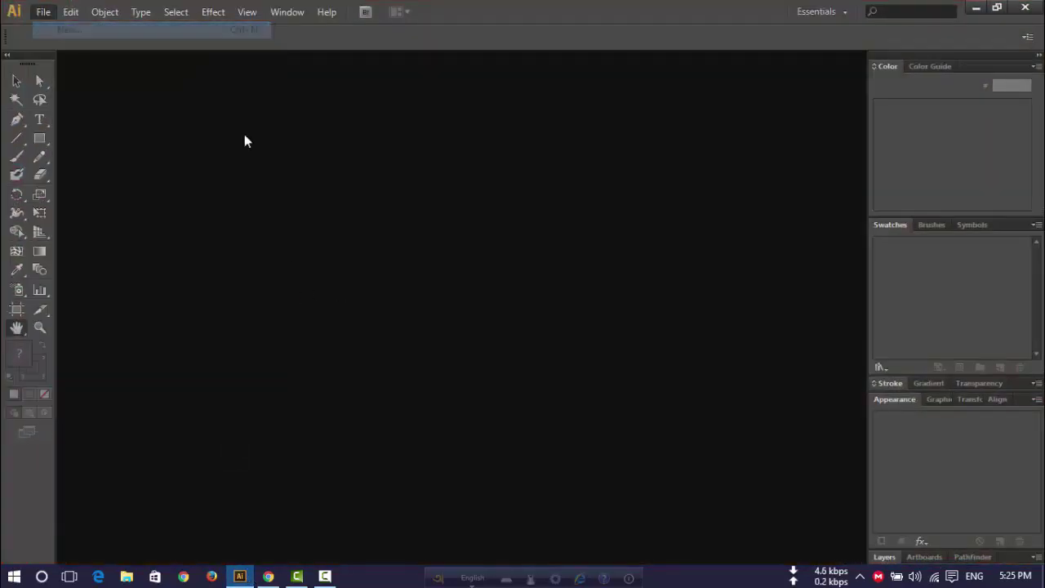
click(625, 375)
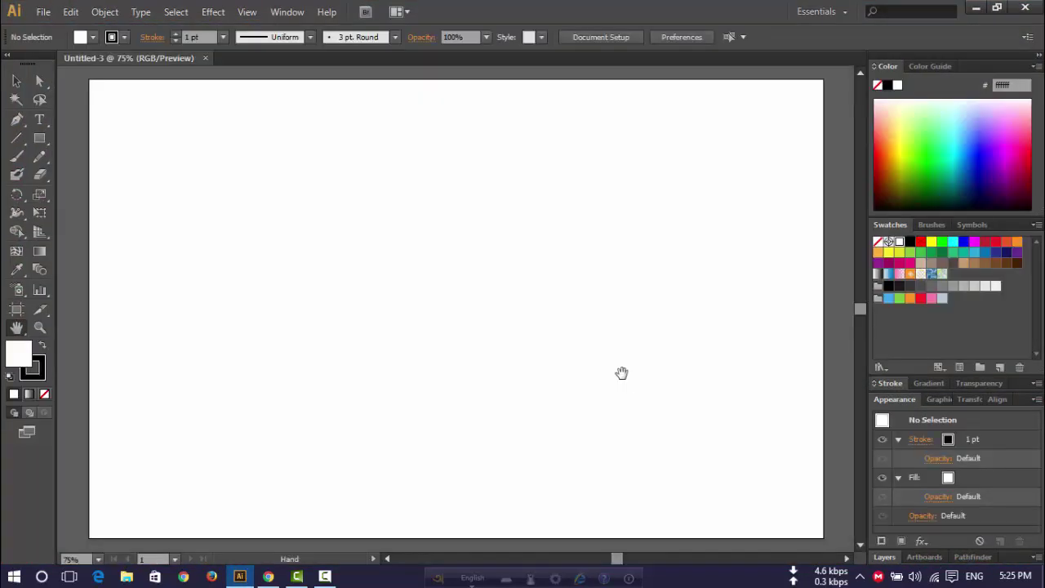
- Open Teespring T-Shirt.png and zoom out to see the whole image
click(43, 12)
click(85, 61)
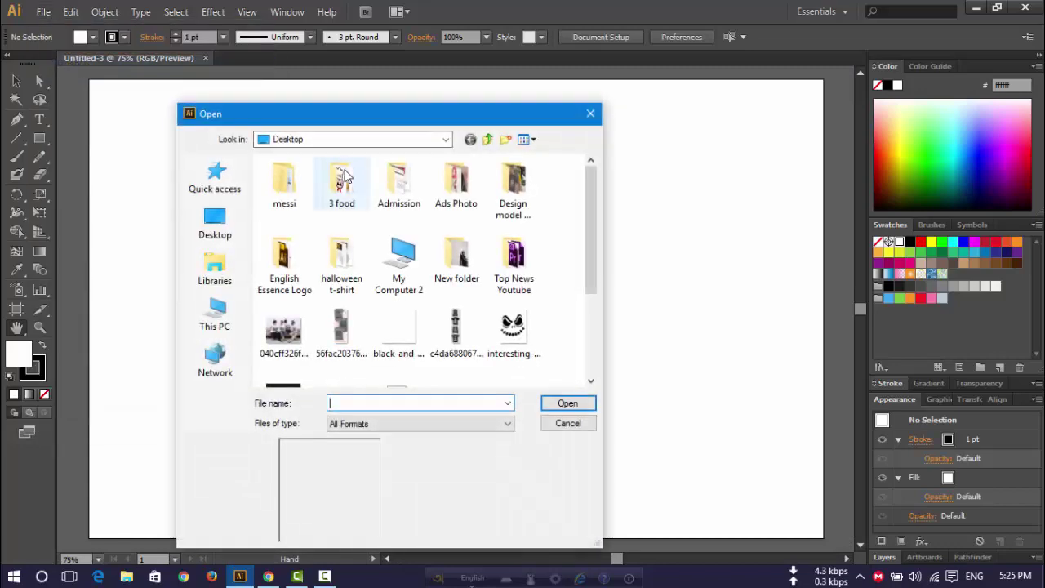
scroll(464, 331, down, 1)
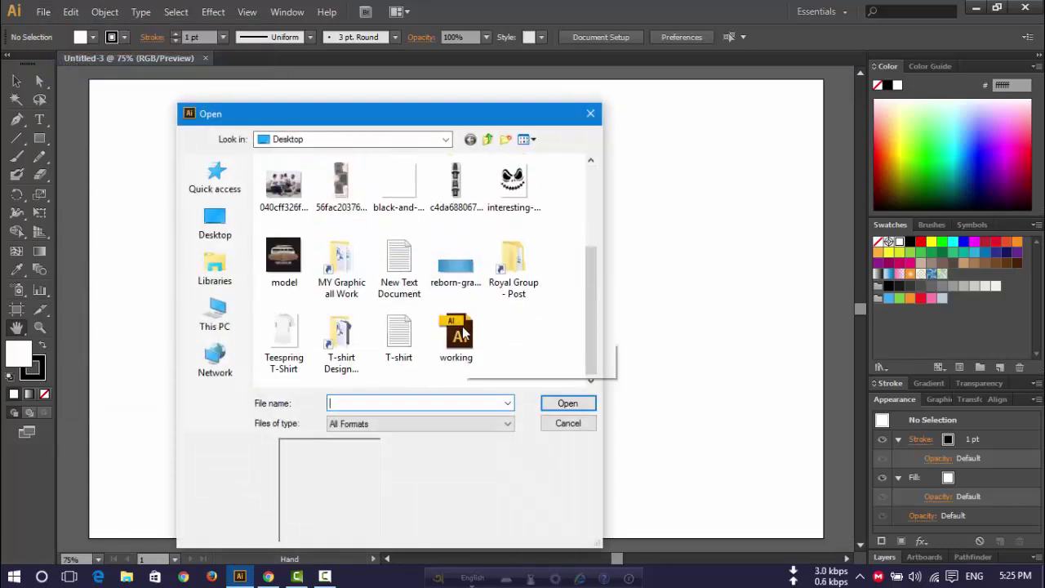
double_click(282, 331)
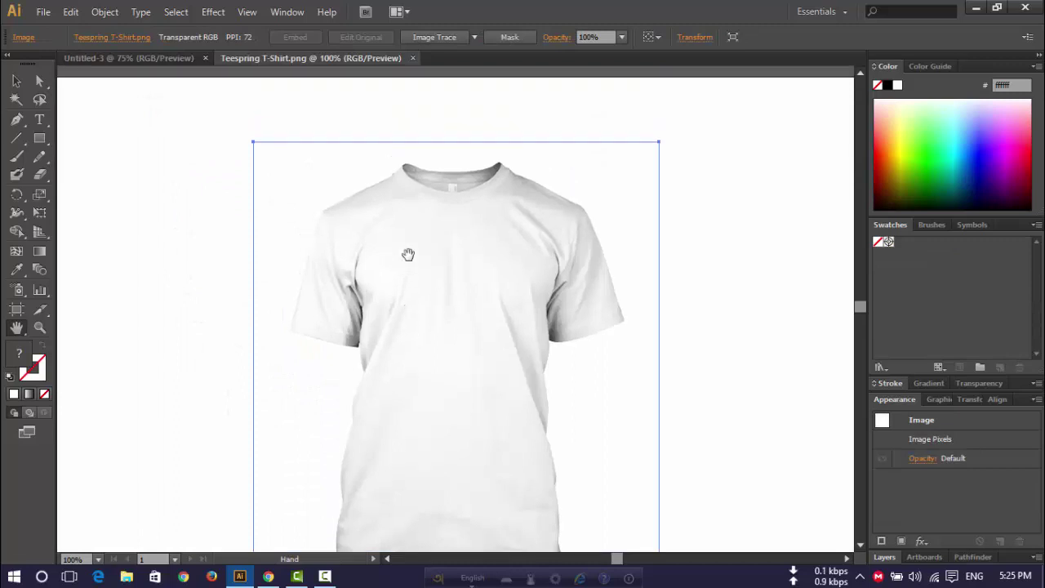
key(ctrl+minus)
key(ctrl+minus)
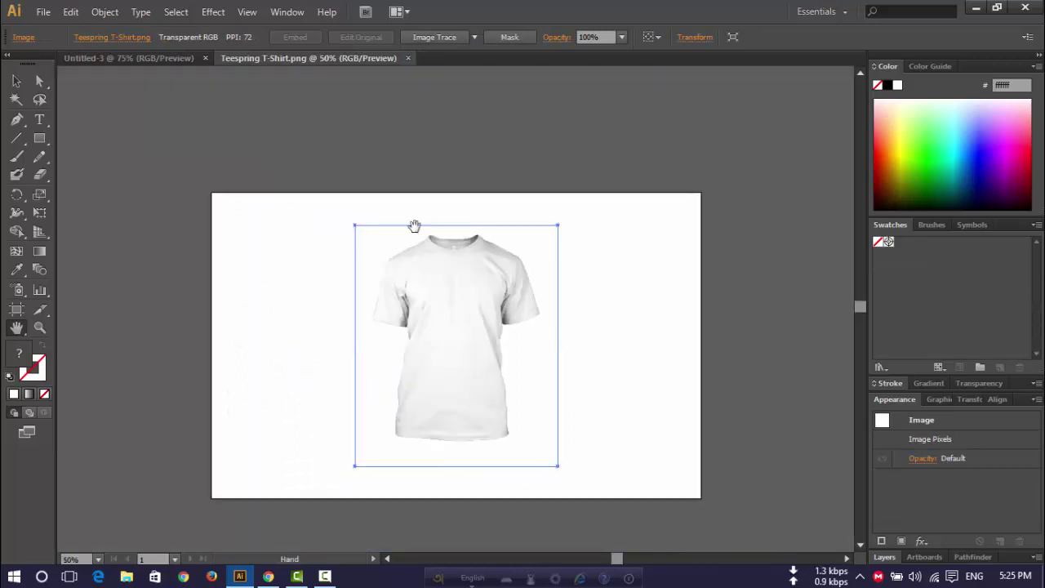
scroll(415, 226, down, 1)
- Drag the T-shirt image into Untitled-3 and enlarge it to the artboard's full height
key(v)
mouse_move(473, 279)
mouse_down()
mouse_move(160, 59)
mouse_move(374, 242)
mouse_up()
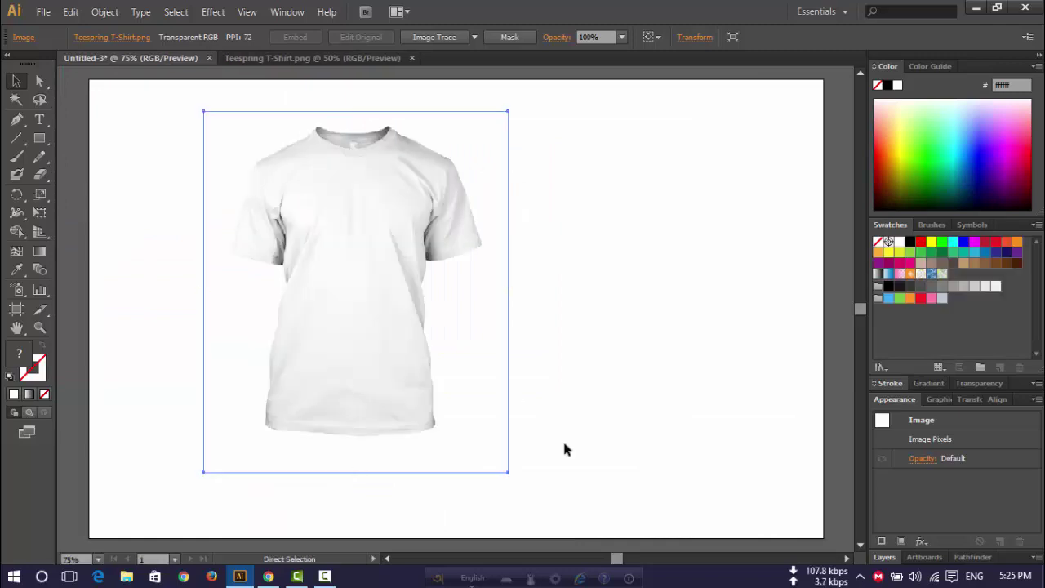
key(ctrl+0)
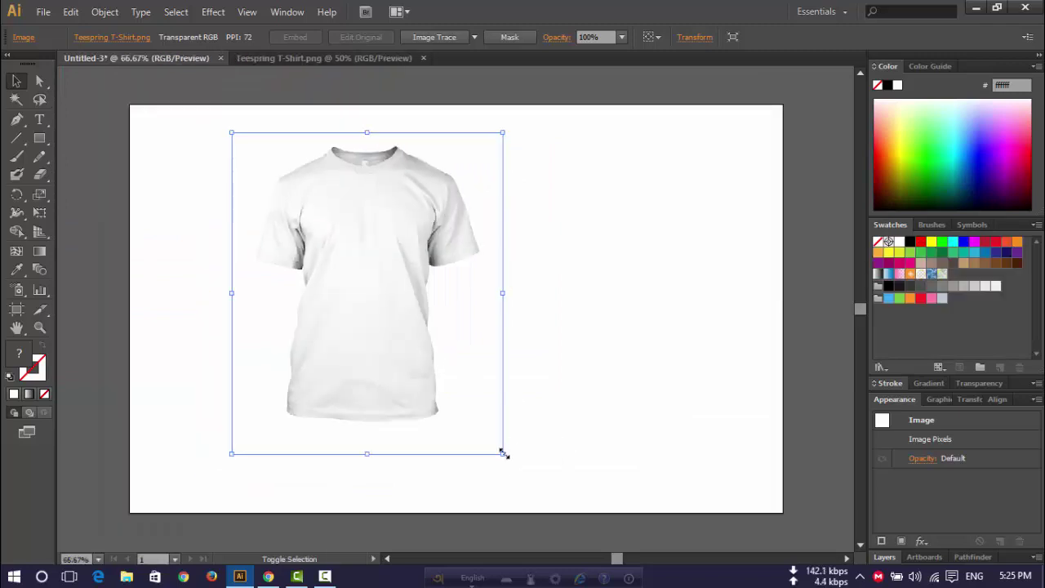
drag(502, 453, 562, 524)
drag(430, 406, 457, 360)
drag(587, 495, 607, 508)
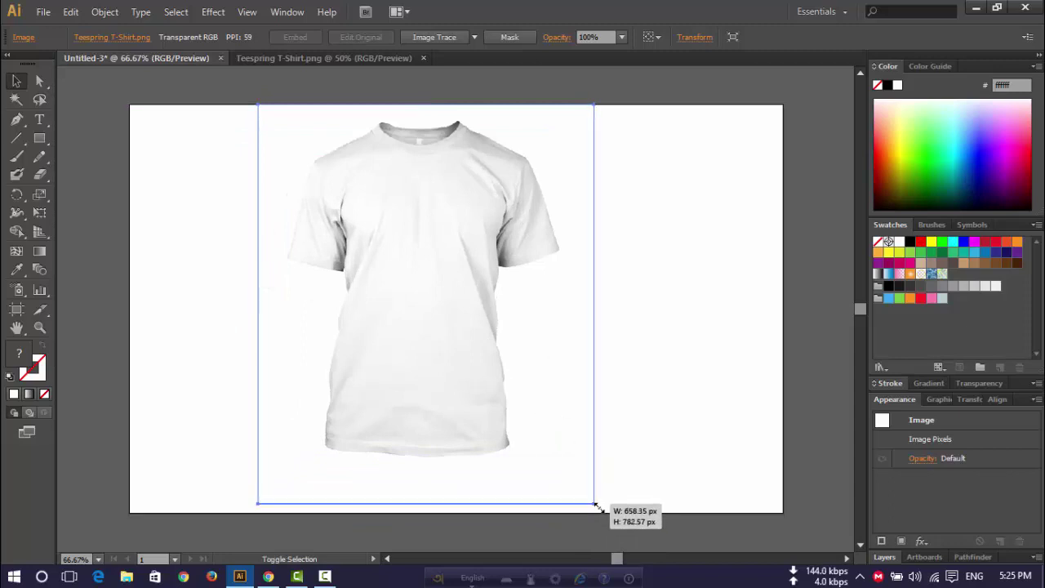
- Nudge the T-shirt image two steps right to centre it, then deselect
scroll(374, 332, up, 3)
scroll(376, 327, down, 3)
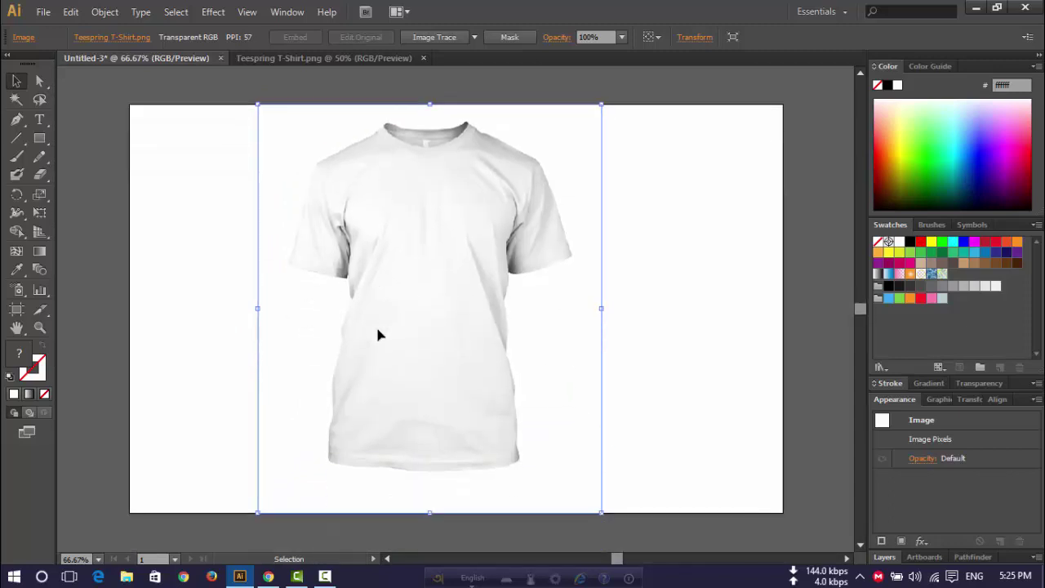
key(Right)
key(Right)
key(Right)
key(Right)
key(Right)
key(Right)
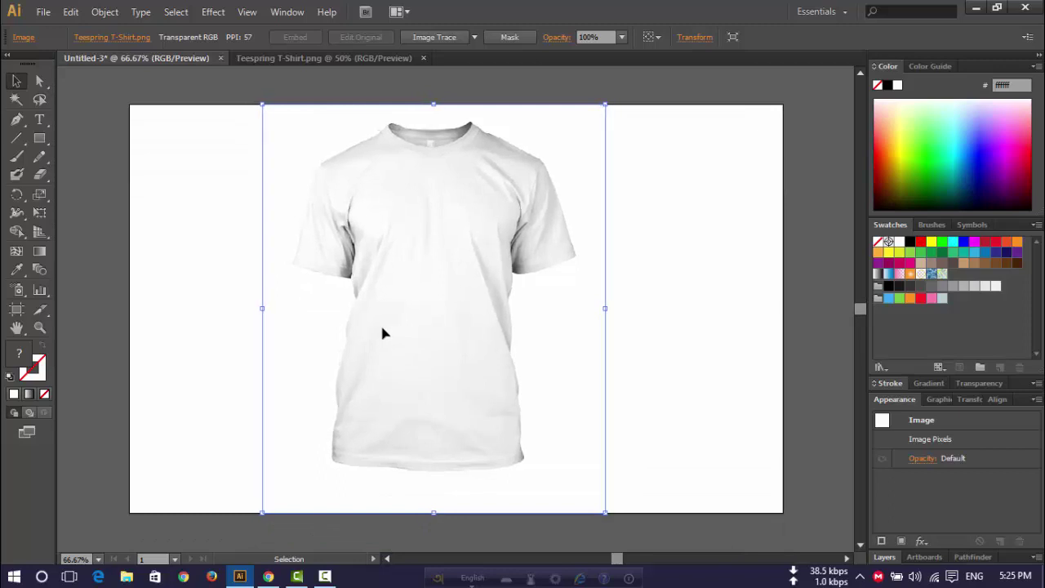
key(Right)
key(Right)
key(Right)
key(Right)
key(Right)
key(Right)
key(Right)
key(Right)
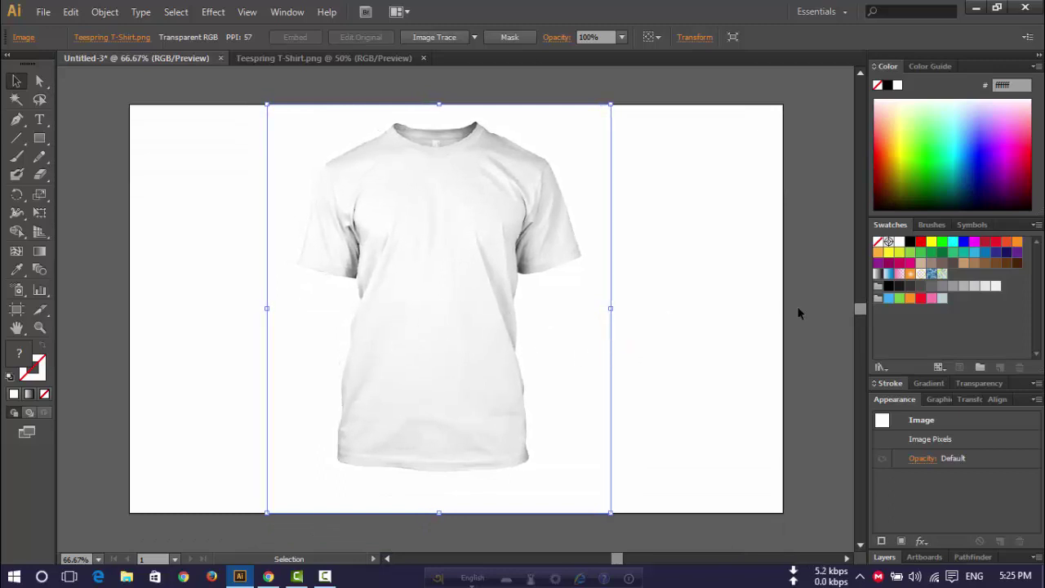
click(752, 302)
click(42, 132)
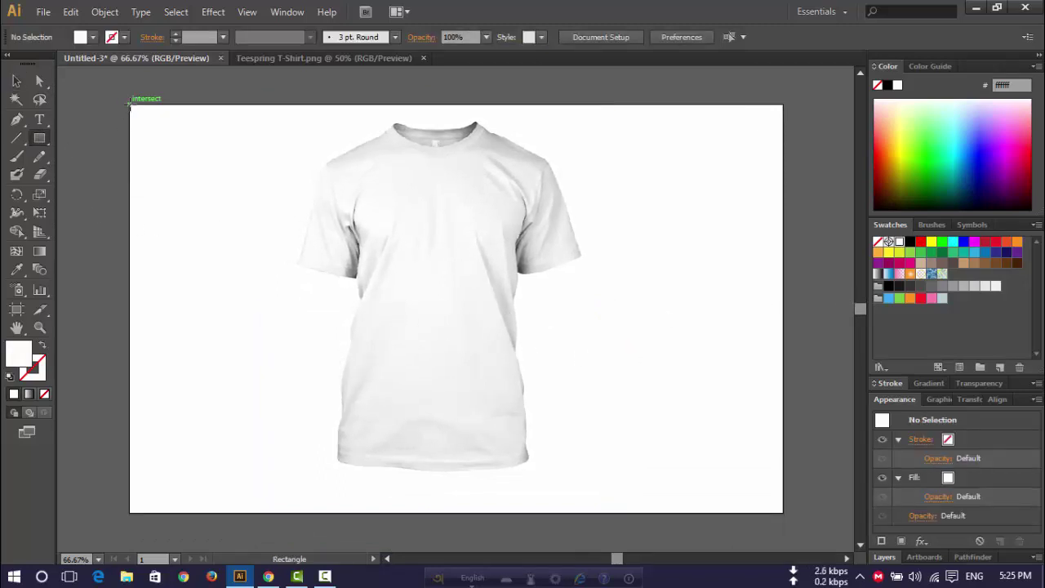
- Draw an orange rectangle and bring the T-shirt image in front of it
drag(131, 105, 229, 511)
click(18, 82)
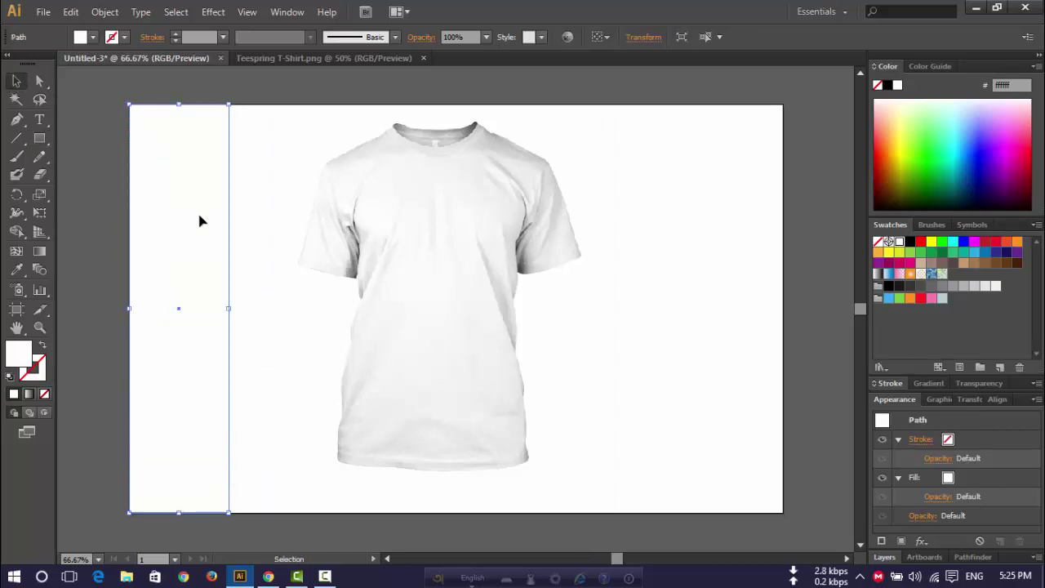
click(1005, 244)
click(400, 243)
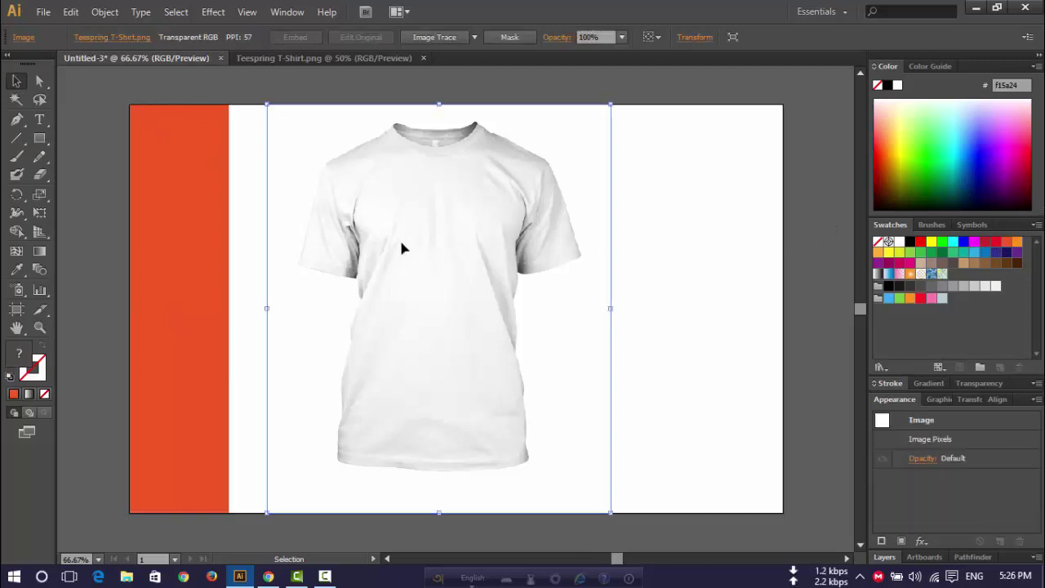
right_click(400, 243)
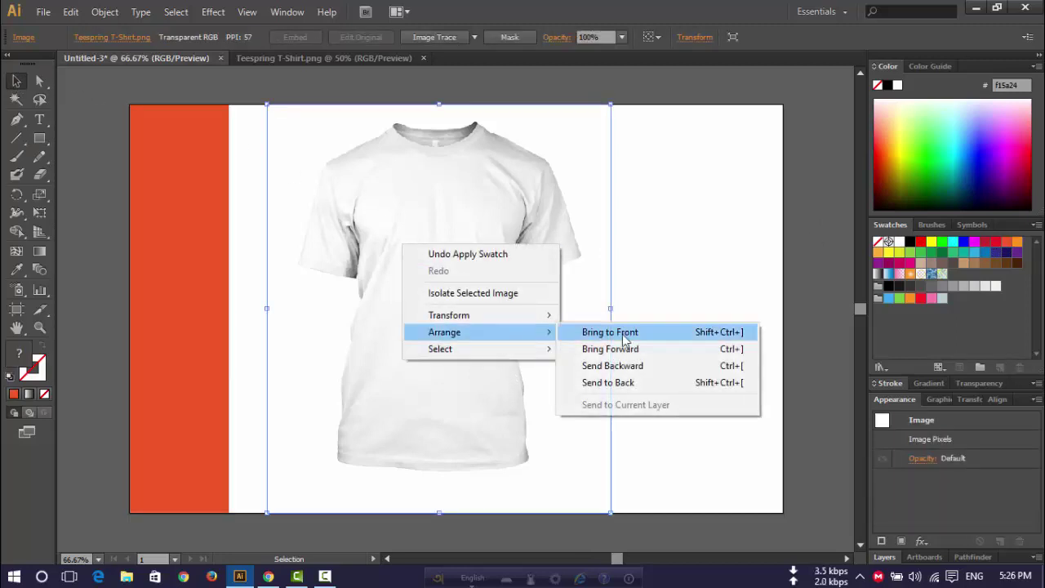
click(618, 331)
click(685, 333)
- Stretch the orange rectangle across the whole artboard
click(174, 258)
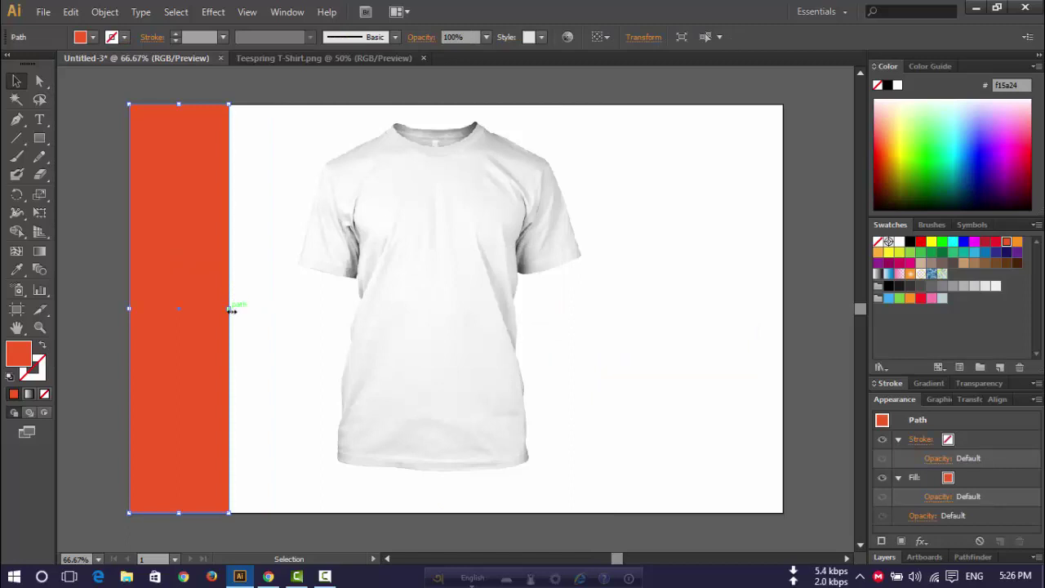
drag(229, 309, 785, 331)
scroll(584, 245, up, 3)
click(490, 137)
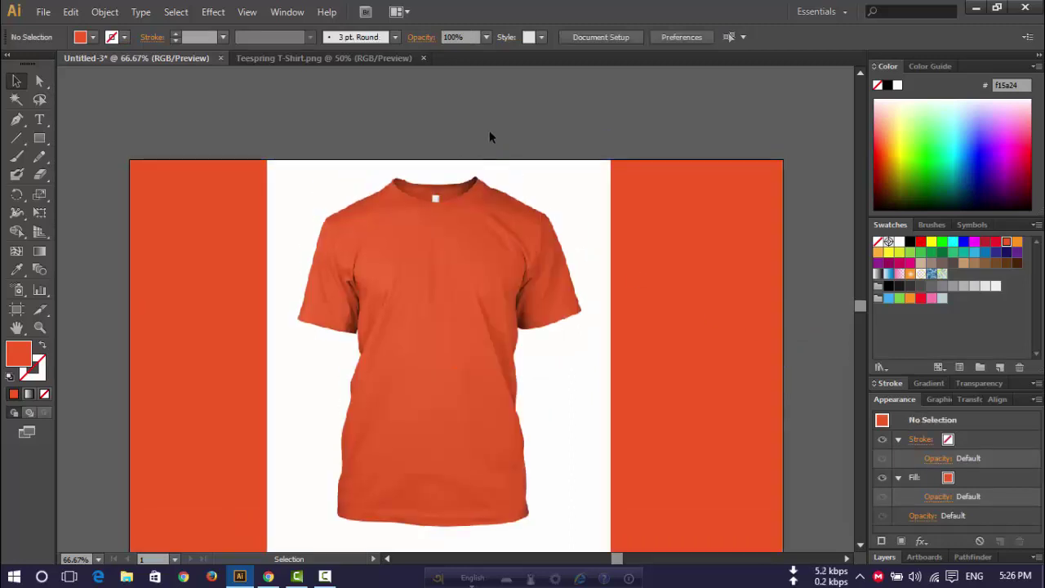
scroll(490, 138, down, 2)
scroll(473, 327, down, 2)
- Select all objects and centre them horizontally
key(ctrl+a)
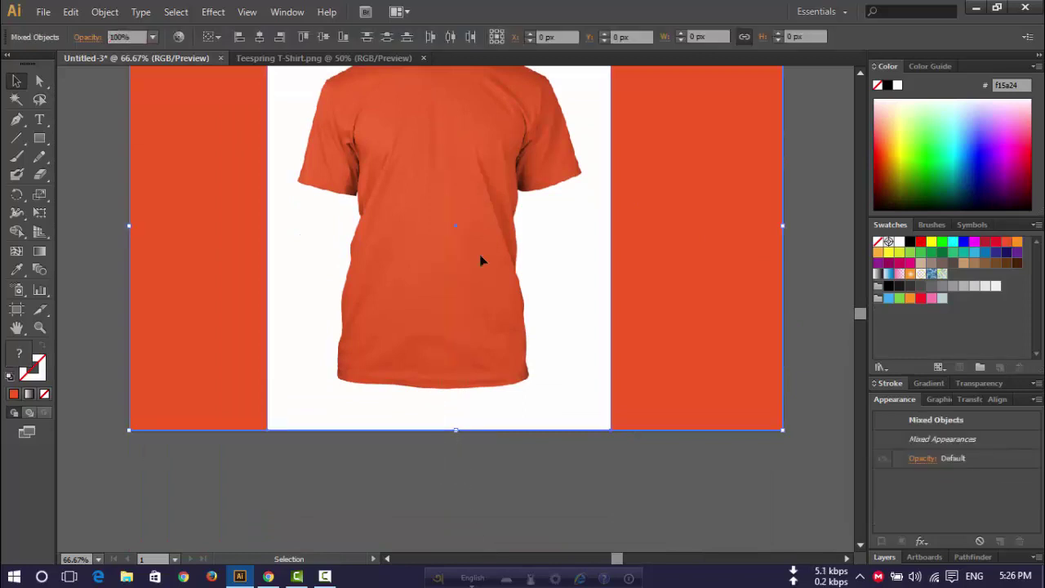
scroll(504, 330, up, 2)
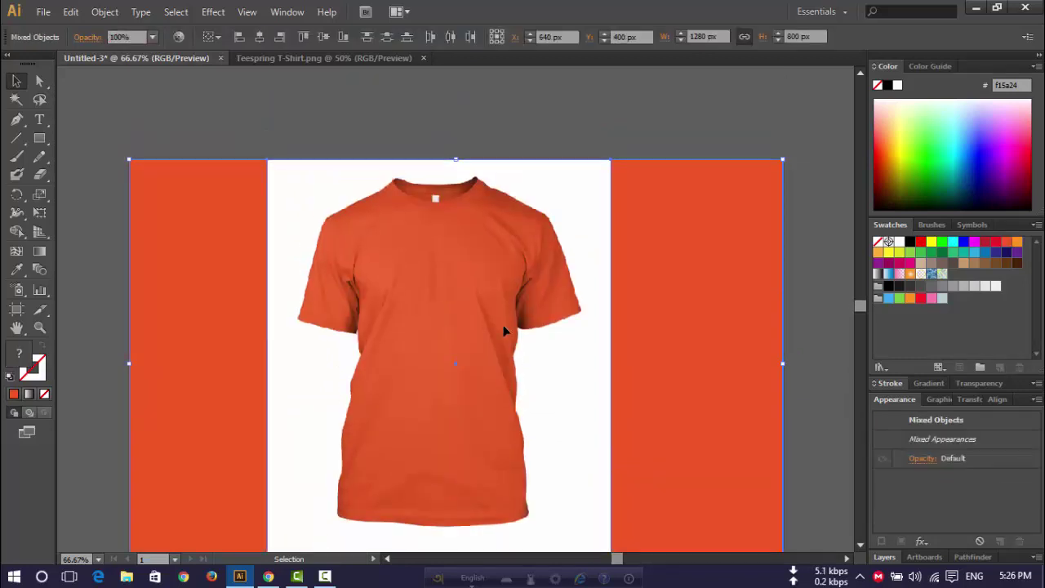
click(261, 41)
click(261, 39)
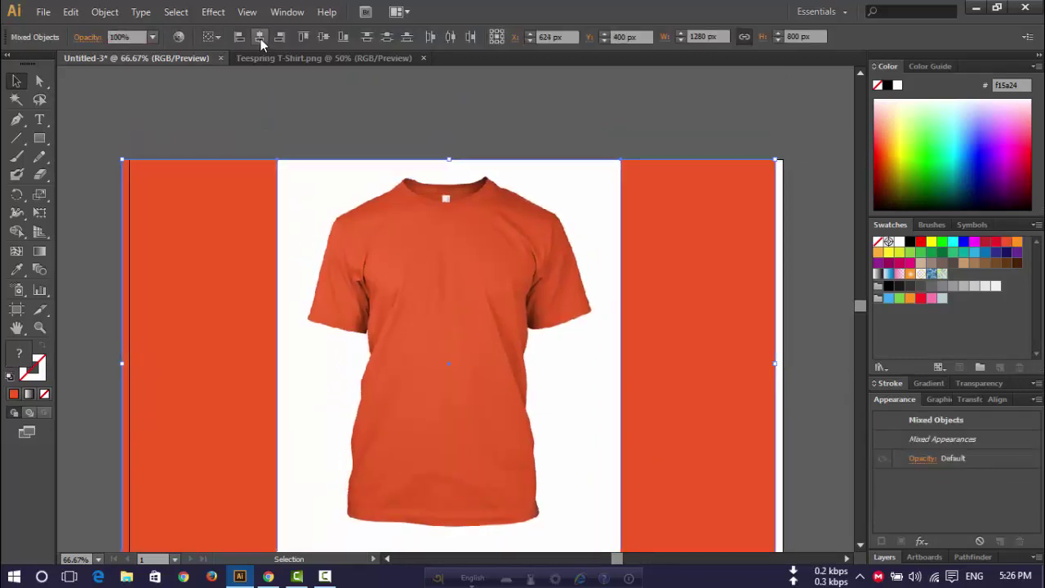
click(261, 38)
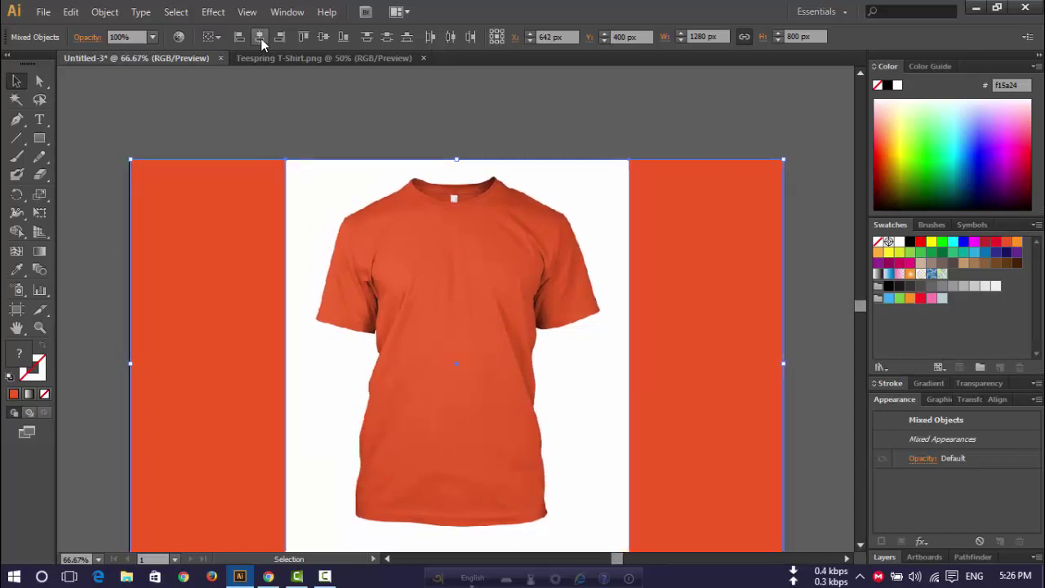
click(516, 154)
- Show the Layers panel and close the Teespring T-Shirt.png document
scroll(735, 327, down, 2)
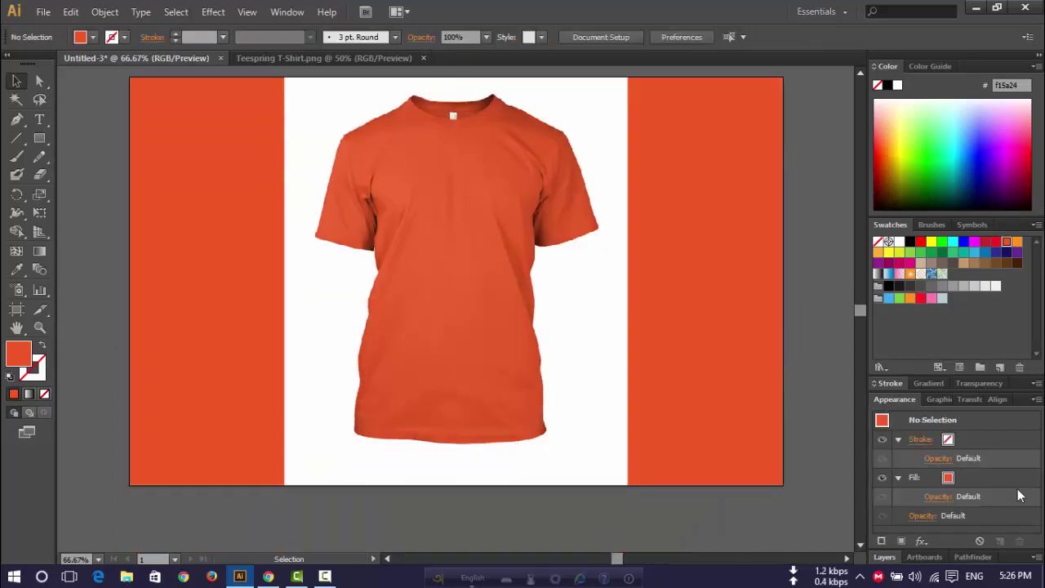
click(894, 556)
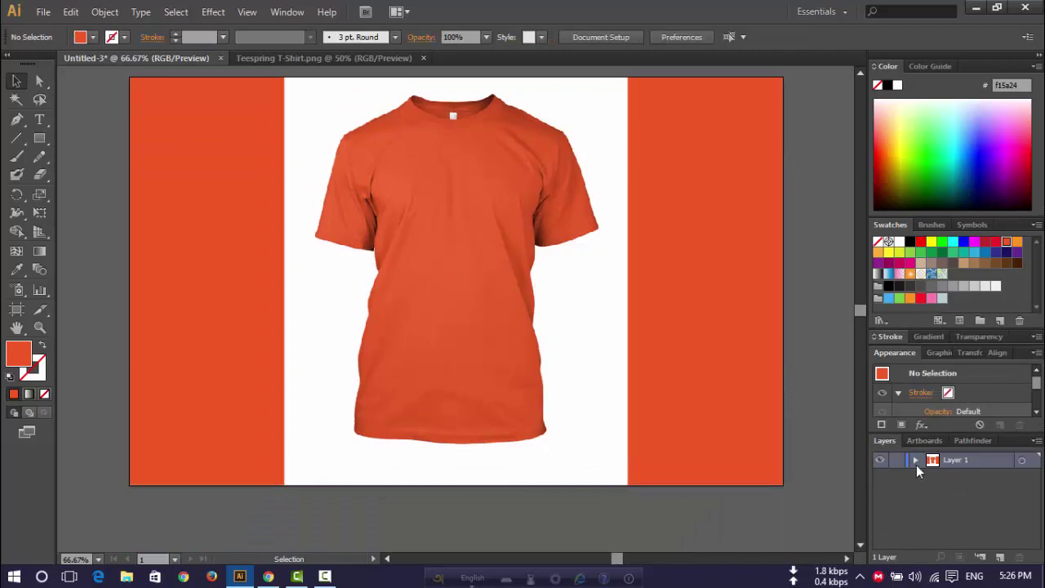
scroll(712, 484, up, 2)
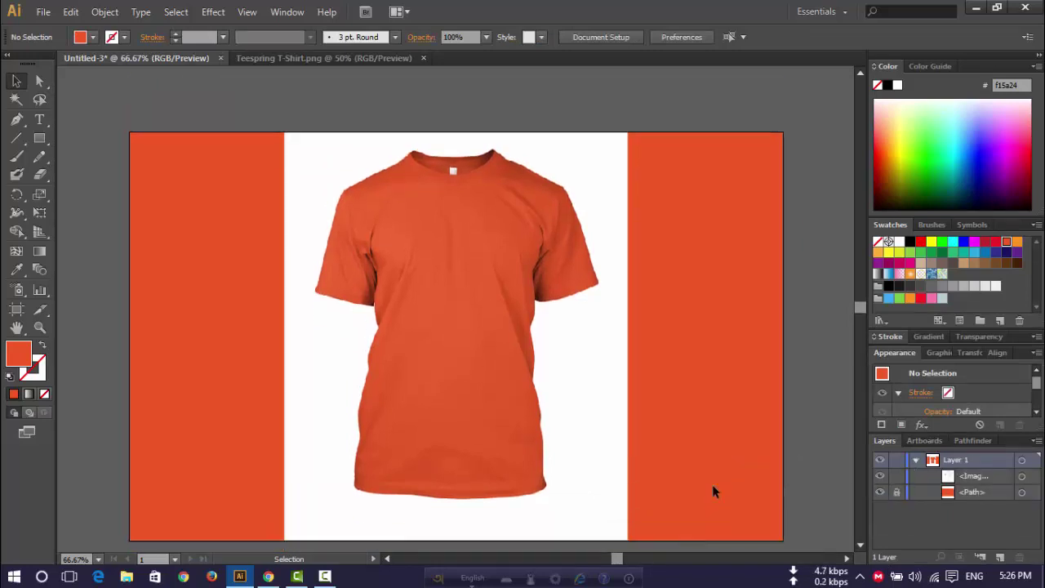
scroll(712, 484, down, 1)
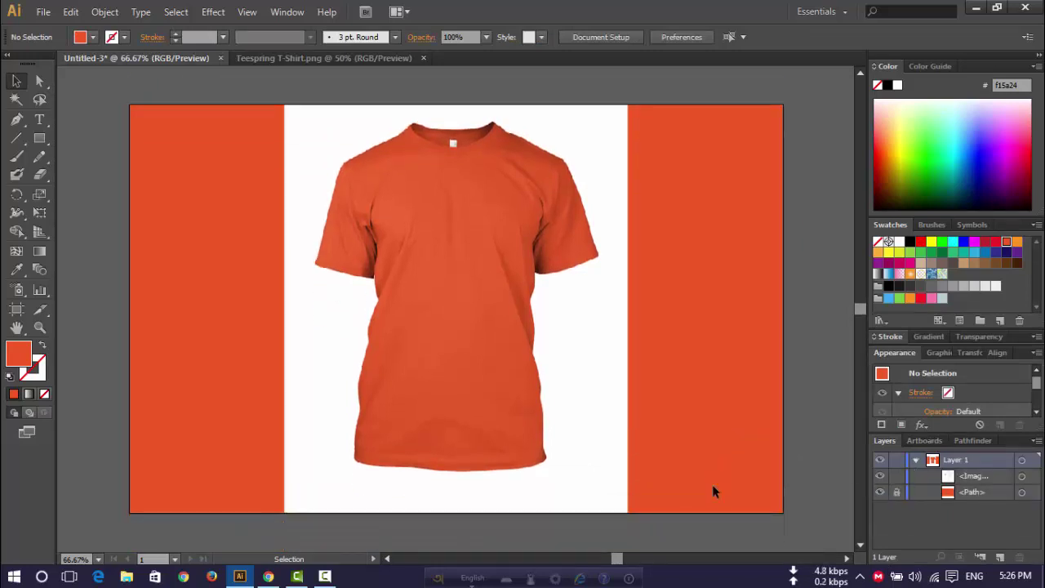
click(338, 62)
click(423, 58)
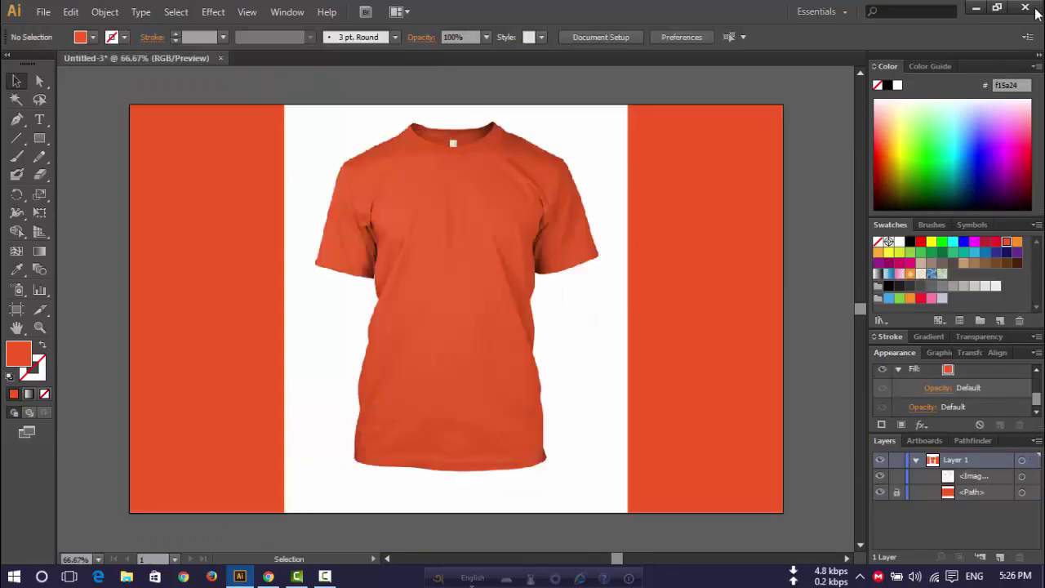
- Restore and reposition the Illustrator window, then open T-shirt.txt from the desktop
double_click(728, 15)
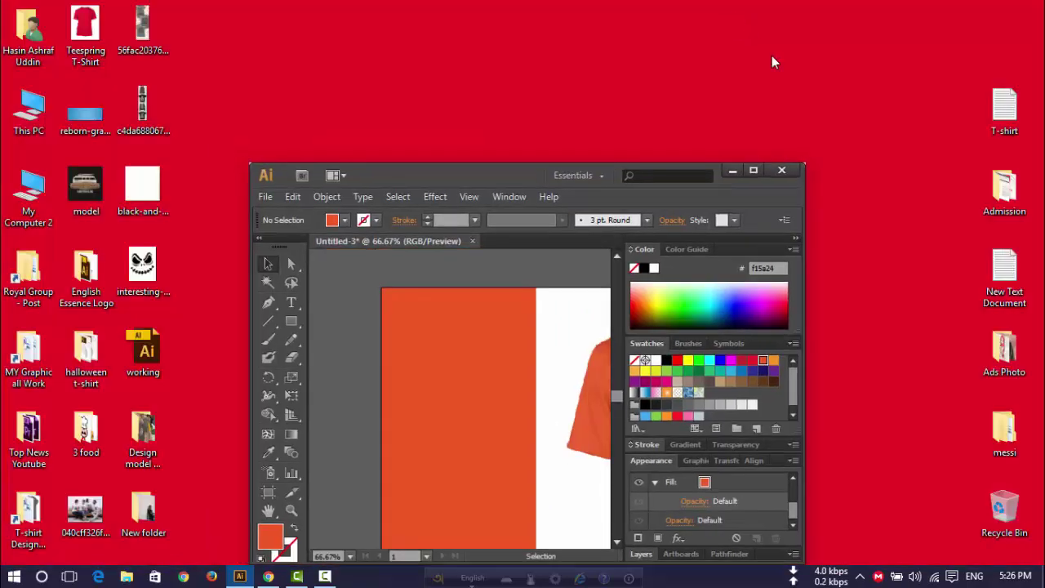
drag(496, 172, 449, 81)
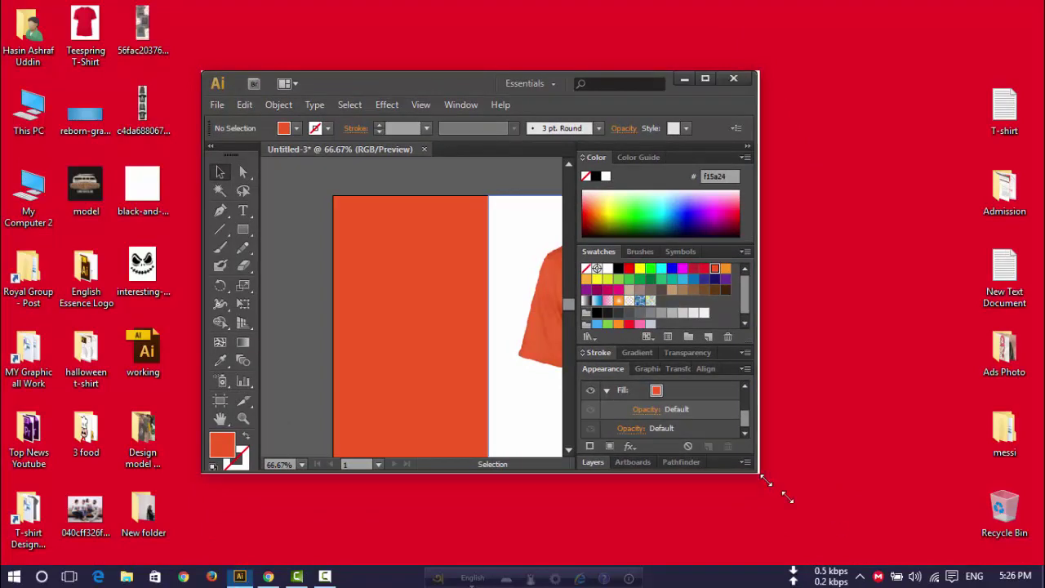
drag(763, 483, 890, 568)
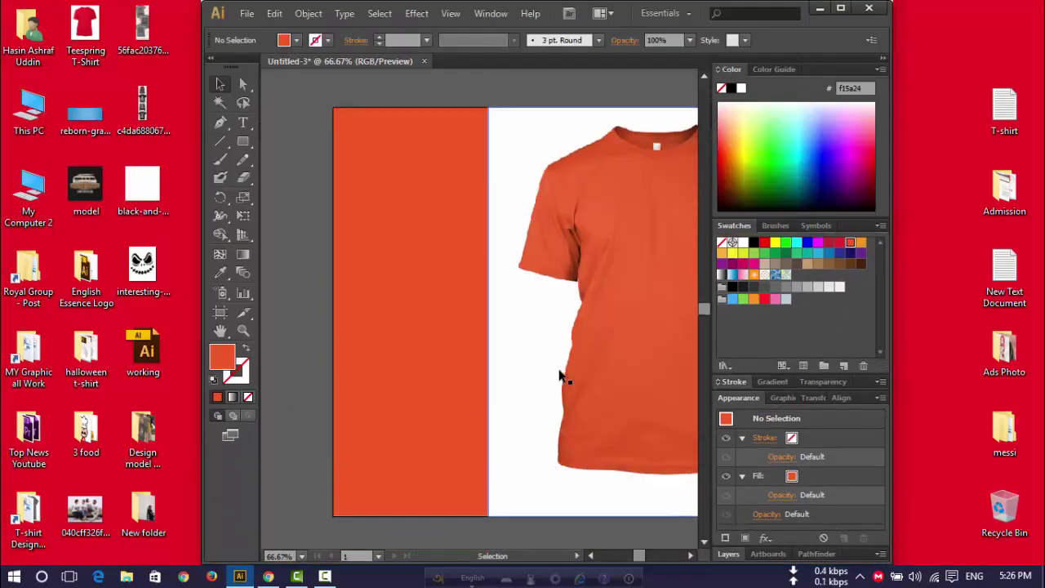
click(1008, 121)
double_click(1009, 121)
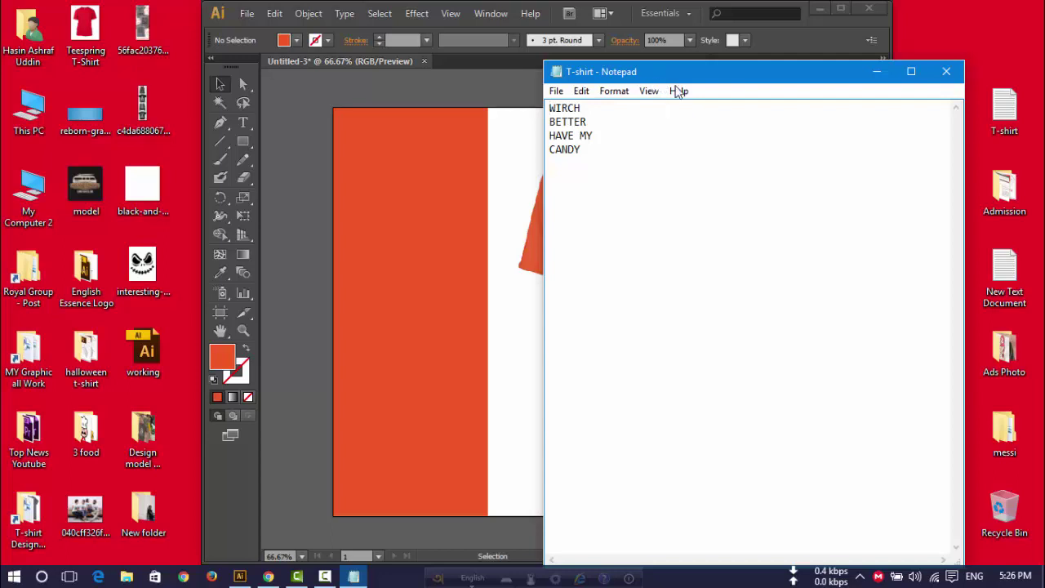
- Copy the slogan WIRCH / BETTER / HAVE MY / CANDY, close Notepad, and maximize Illustrator
drag(675, 79, 807, 99)
drag(746, 175, 597, 104)
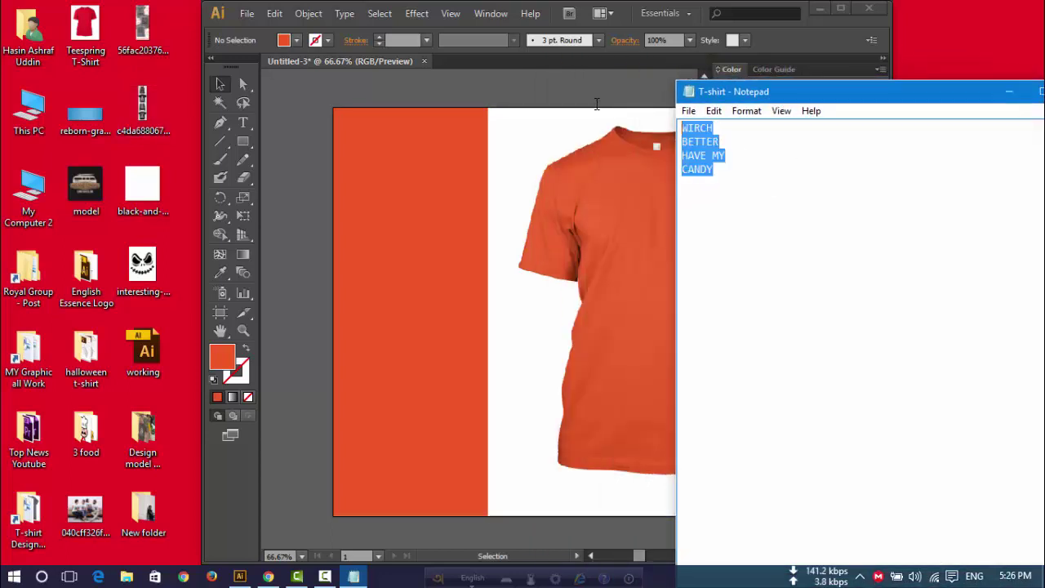
key(ctrl+c)
drag(917, 98, 782, 104)
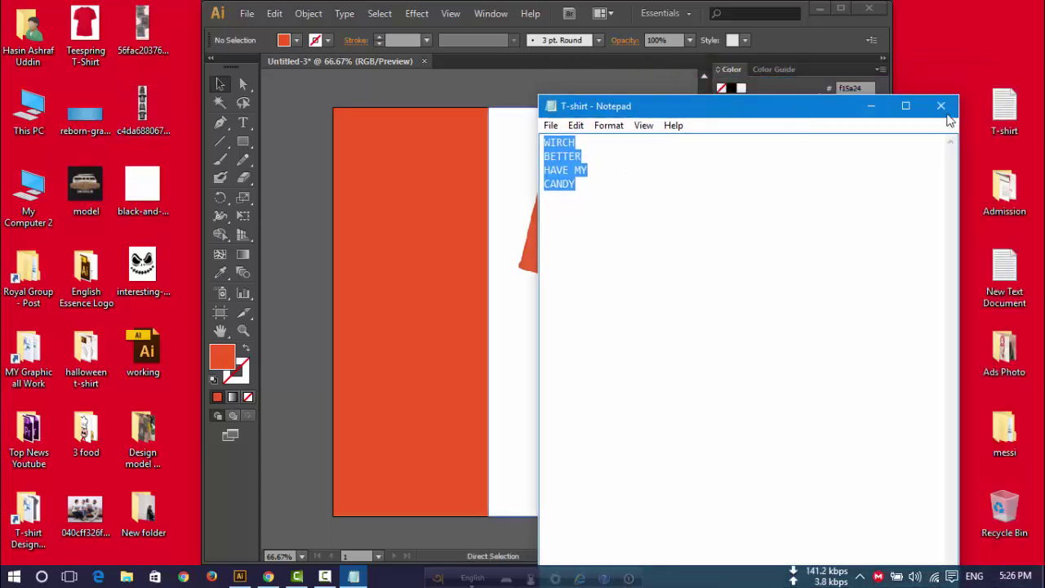
click(902, 103)
click(840, 8)
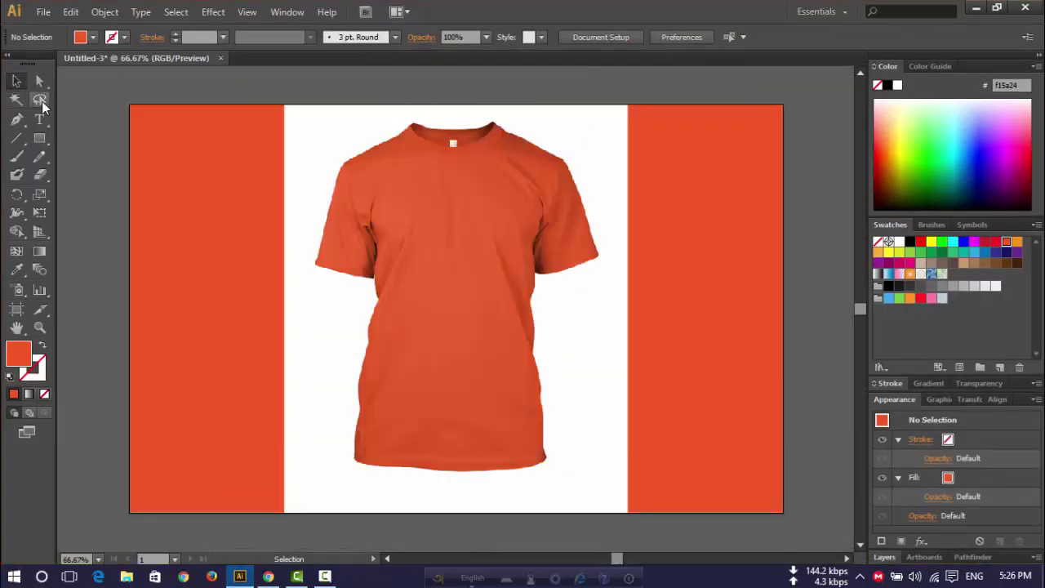
- Paste the slogan, scale it to 133.29 pt, and move it above the artboard
click(39, 119)
key(ctrl+v)
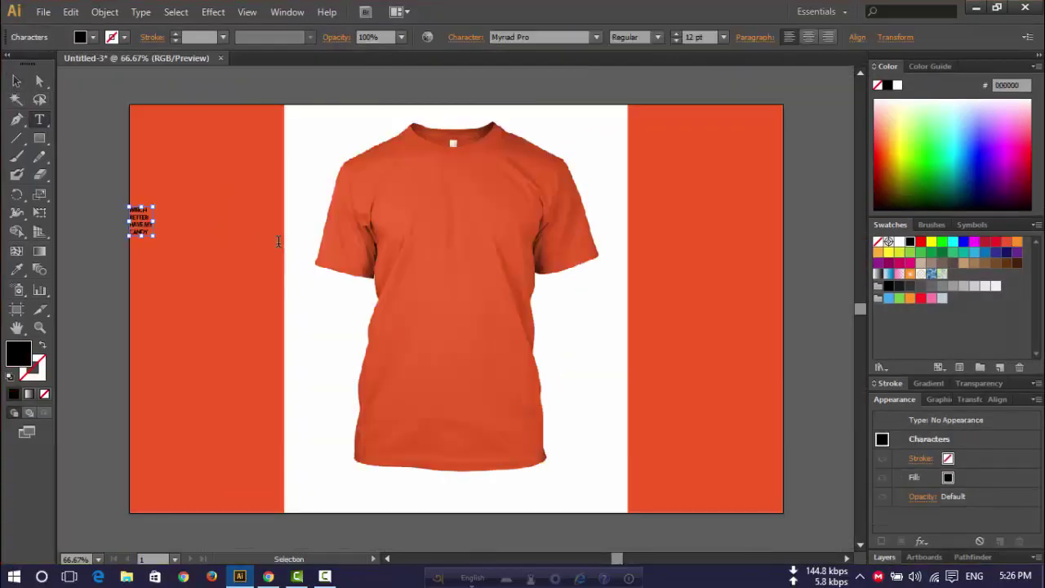
click(16, 81)
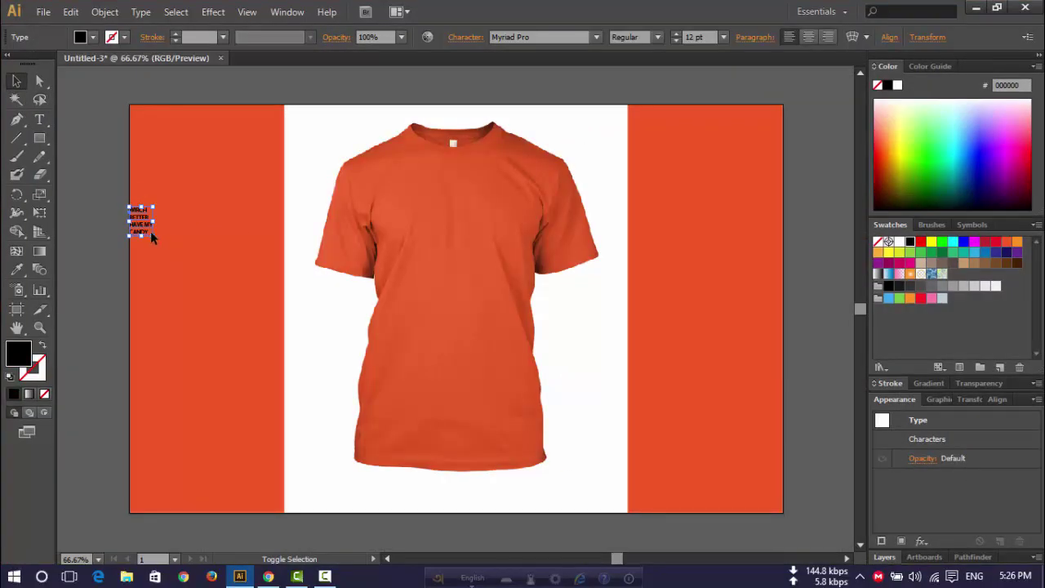
drag(155, 242, 388, 522)
scroll(294, 432, up, 3)
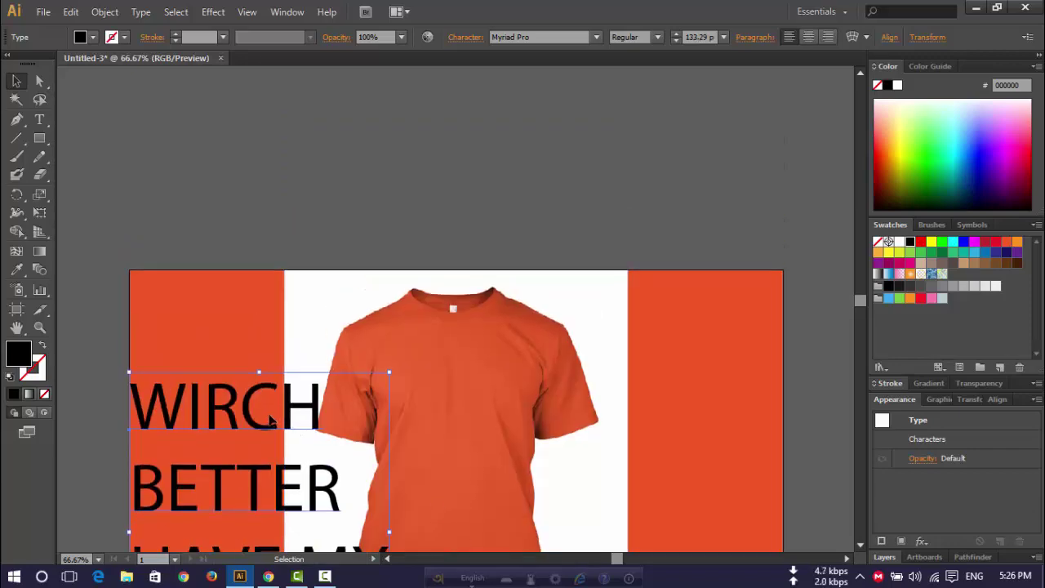
drag(272, 421, 328, 116)
mouse_move(394, 414)
mouse_down()
mouse_move(440, 356)
mouse_move(449, 310)
mouse_up()
- Delete the lines BETTER, HAVE MY and CANDY, leaving only WIRCH
click(39, 119)
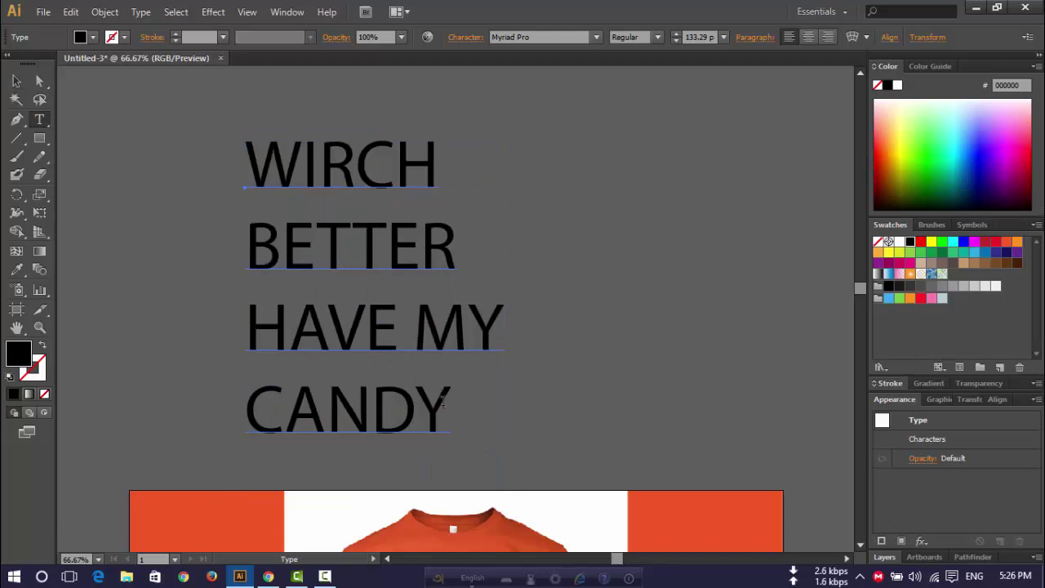
drag(449, 402, 200, 242)
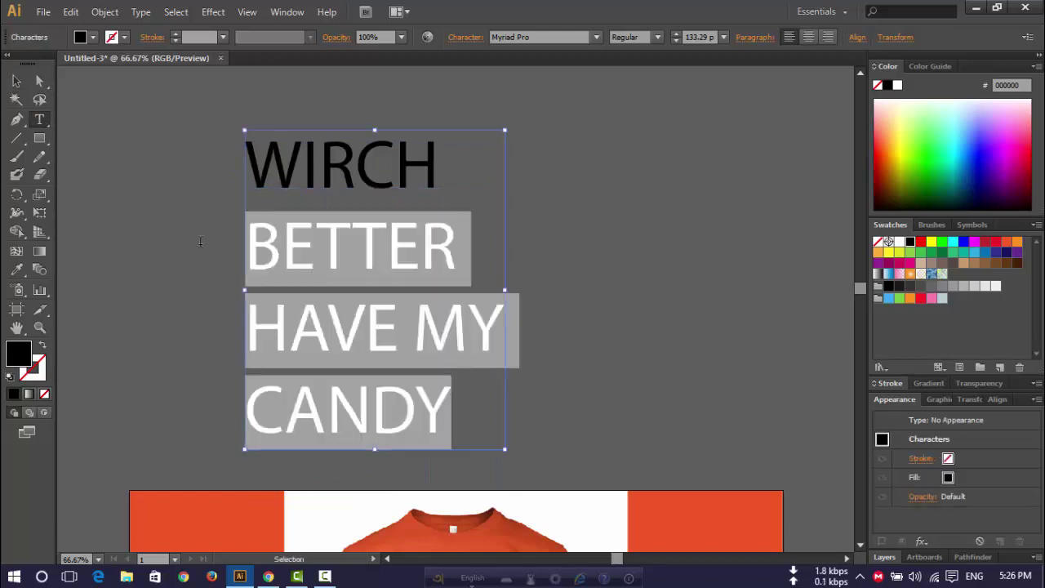
key(BackSpace)
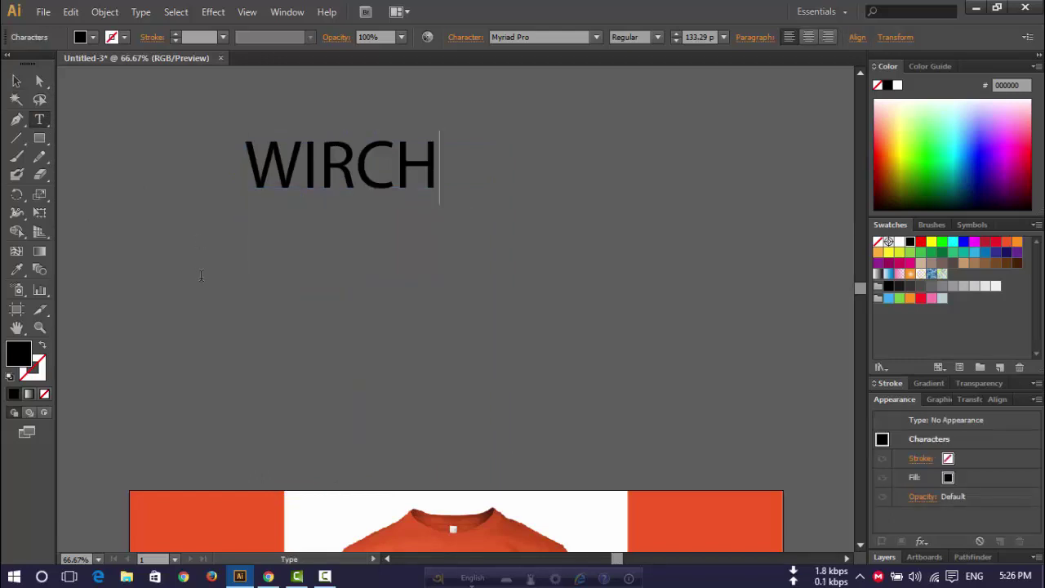
- Create a separate text object containing only BETTER
click(17, 80)
click(39, 119)
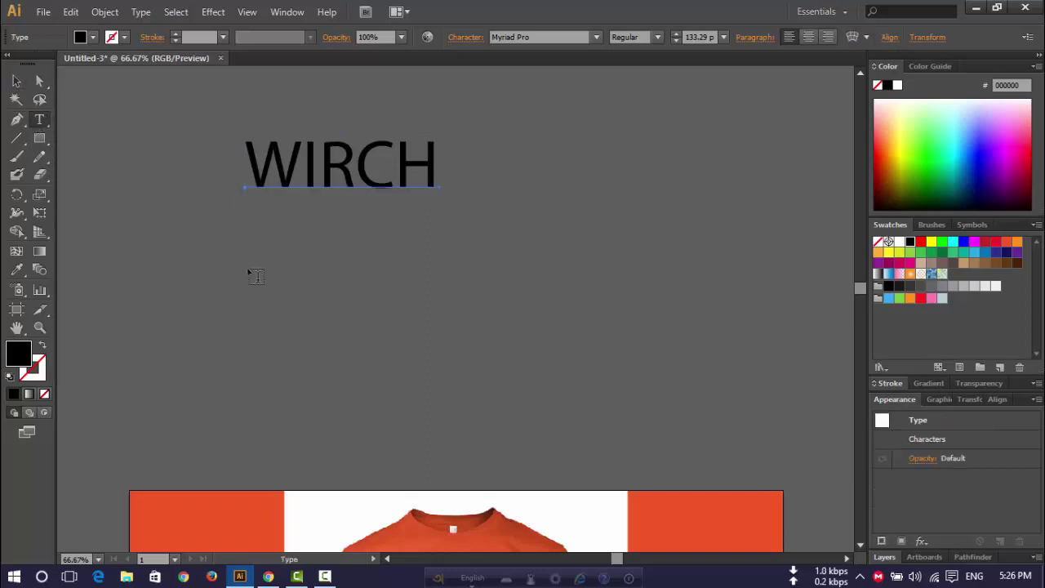
key(ctrl+z)
drag(435, 406, 249, 322)
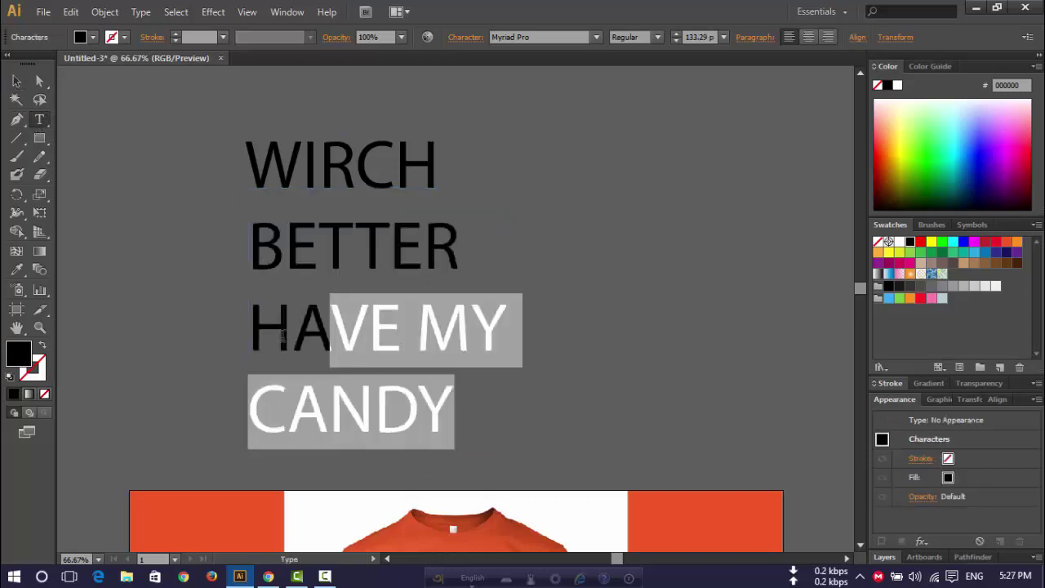
key(BackSpace)
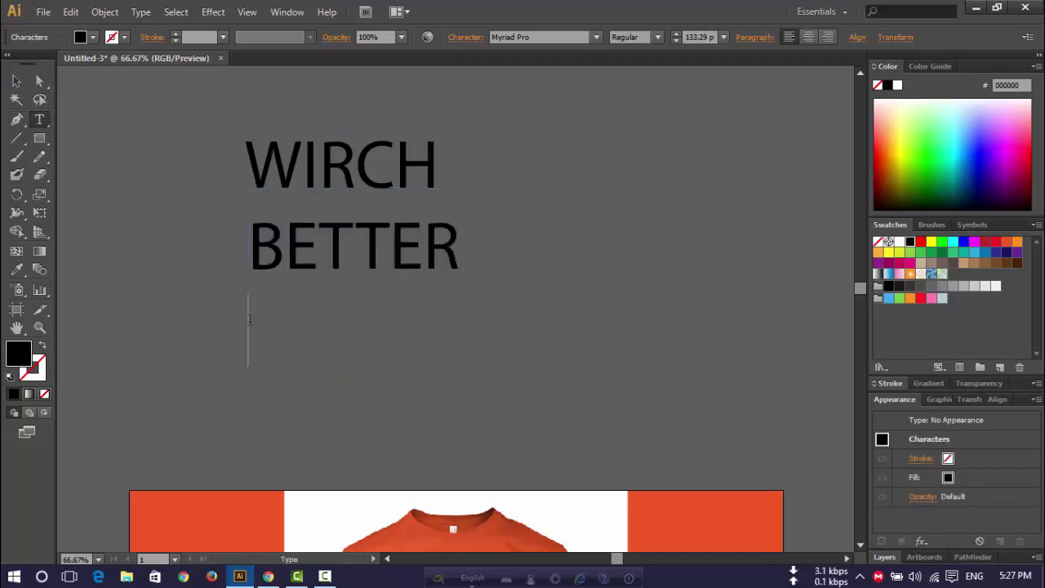
click(16, 80)
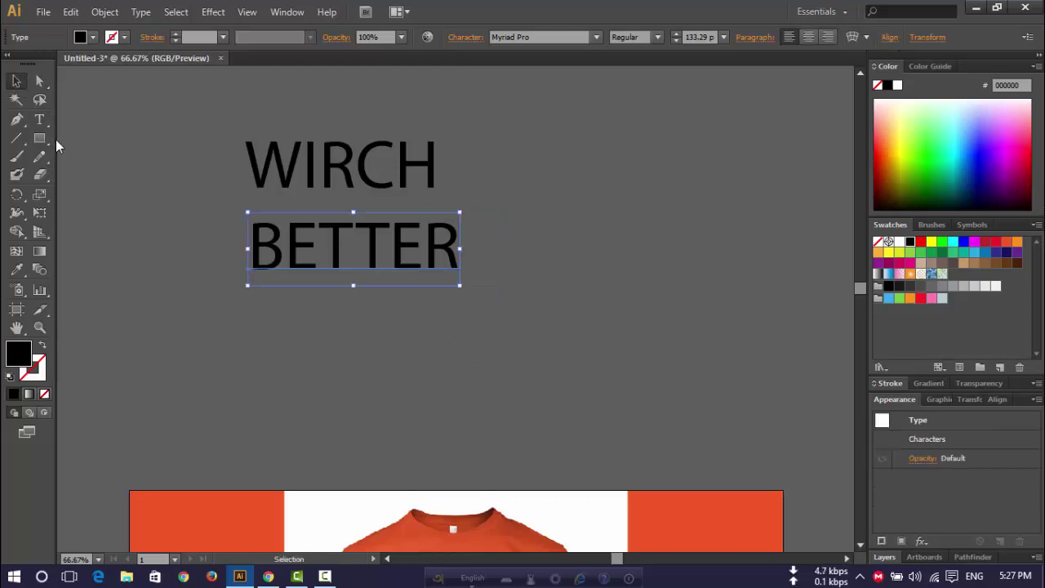
- Paste HAVE MY and CANDY as new text, then cut CANDY out, leaving HAVE MY
click(39, 119)
click(296, 329)
key(ctrl+v)
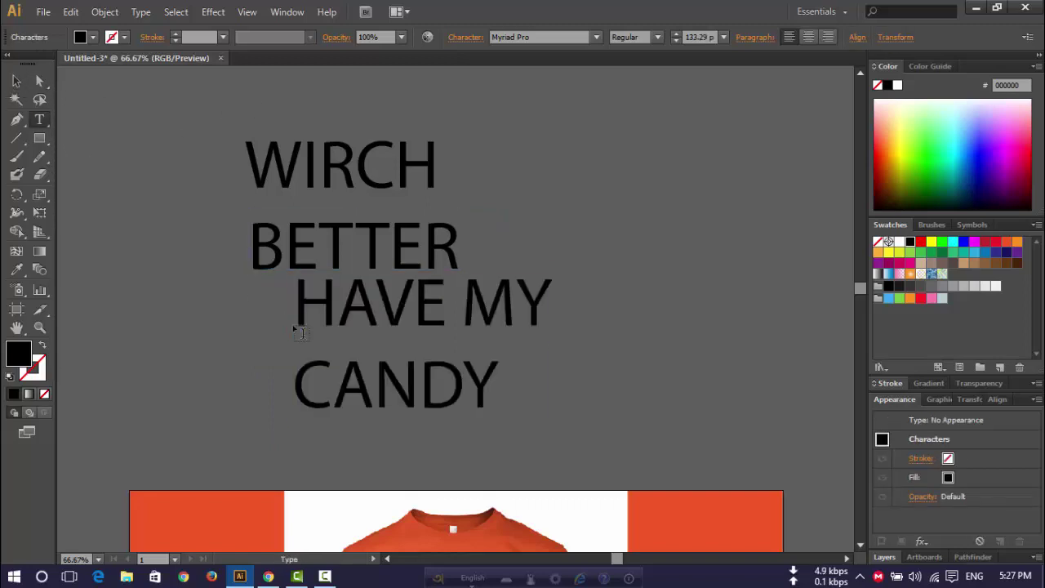
drag(504, 412, 255, 342)
click(464, 398)
double_click(494, 395)
key(ctrl+x)
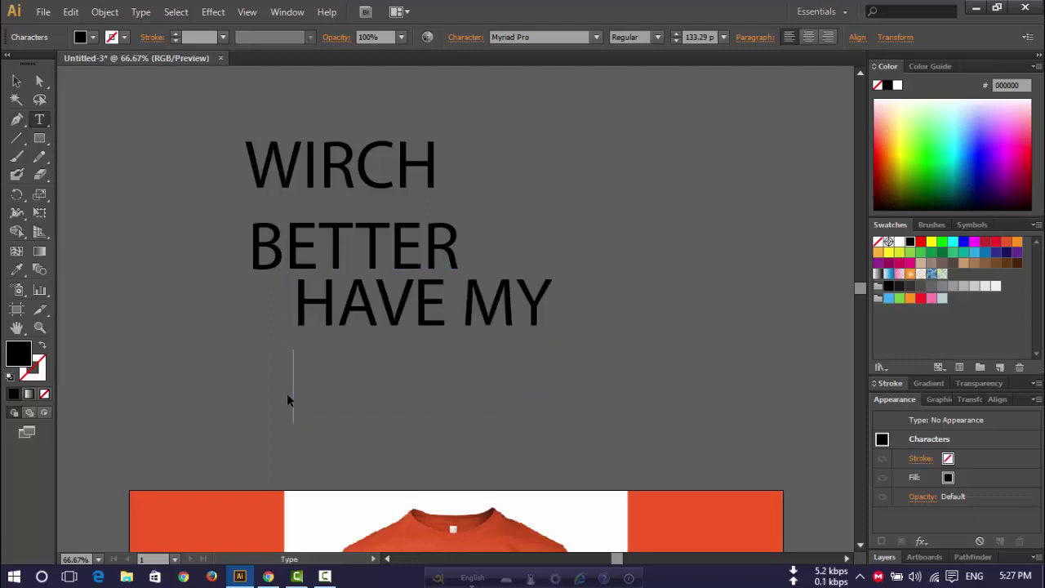
key(BackSpace)
- Paste CANDY as its own text line below HAVE MY
click(14, 82)
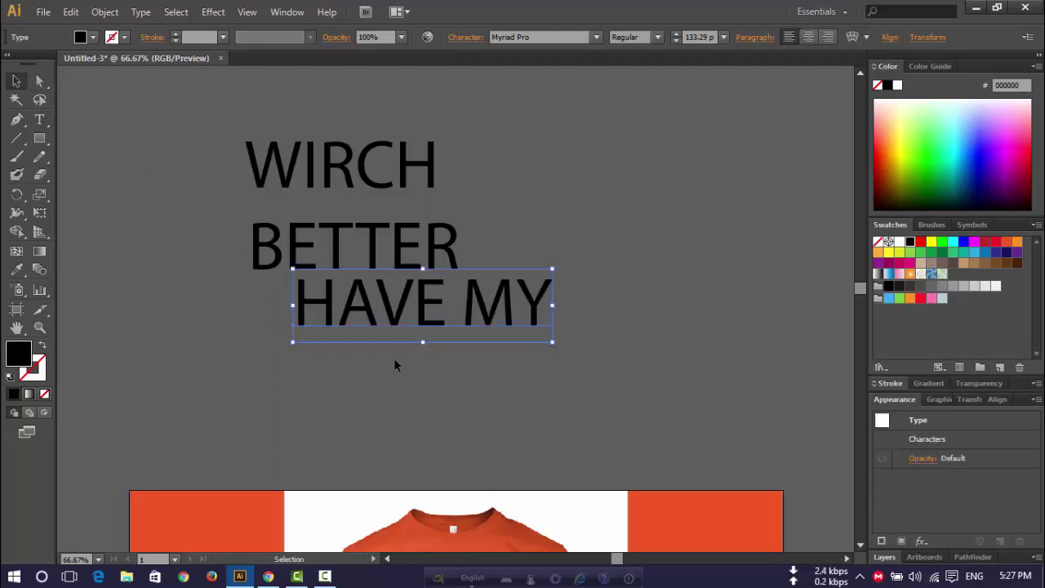
click(39, 119)
click(319, 413)
key(ctrl+v)
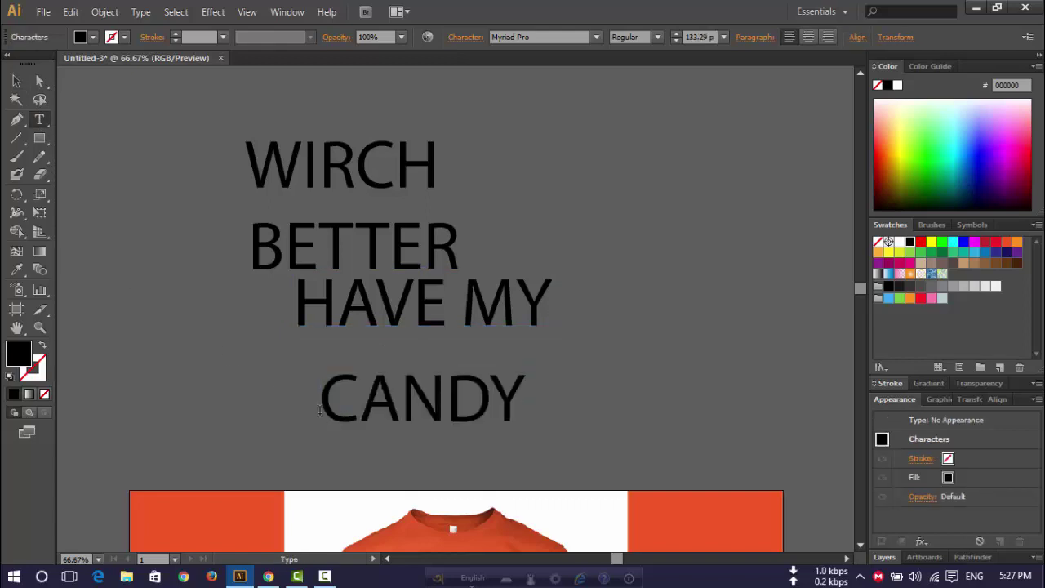
click(15, 82)
- Stack WIRCH, BETTER, HAVE MY and CANDY tightly under each other
drag(408, 168, 489, 159)
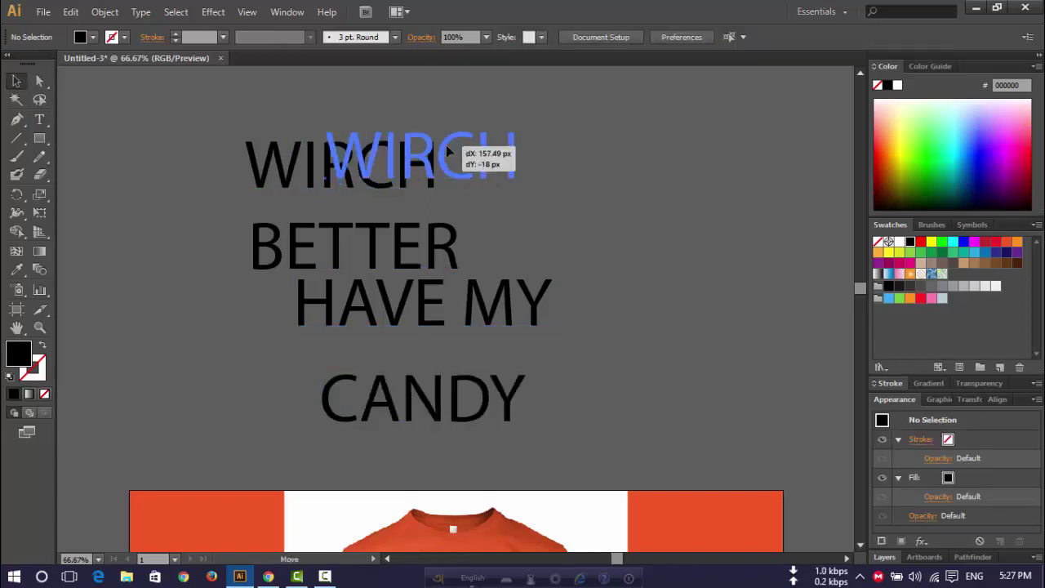
drag(418, 240, 489, 216)
drag(466, 296, 457, 283)
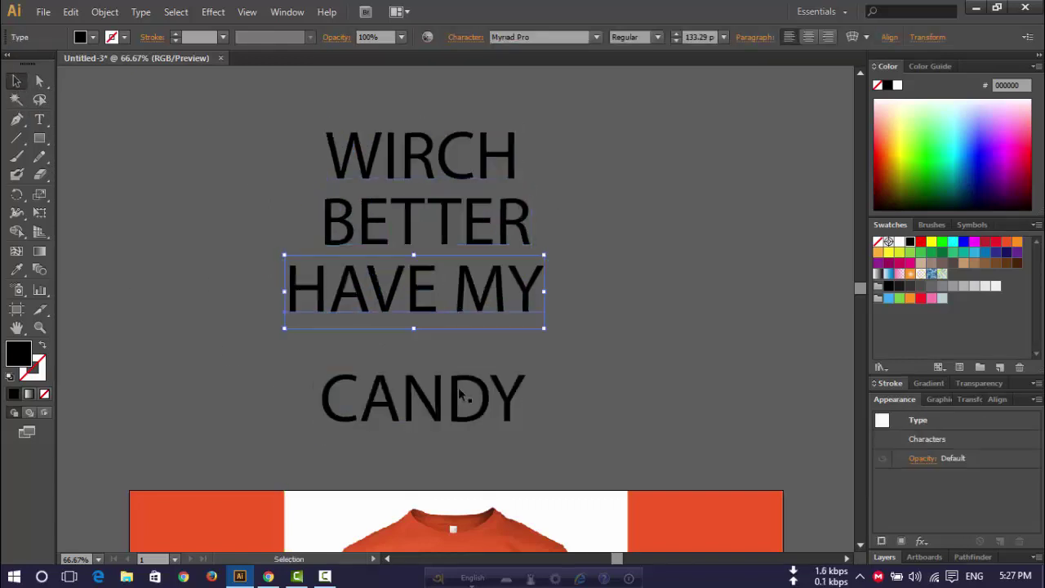
drag(459, 410, 446, 350)
click(690, 345)
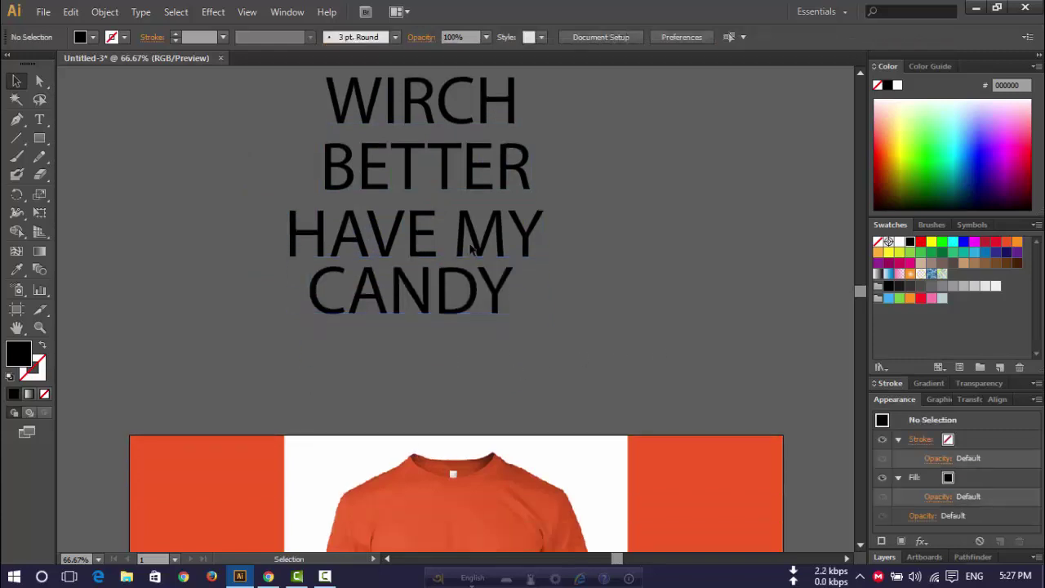
- Centre the four text lines horizontally with the Align panel, then select them together
scroll(412, 328, up, 1)
drag(373, 144, 923, 454)
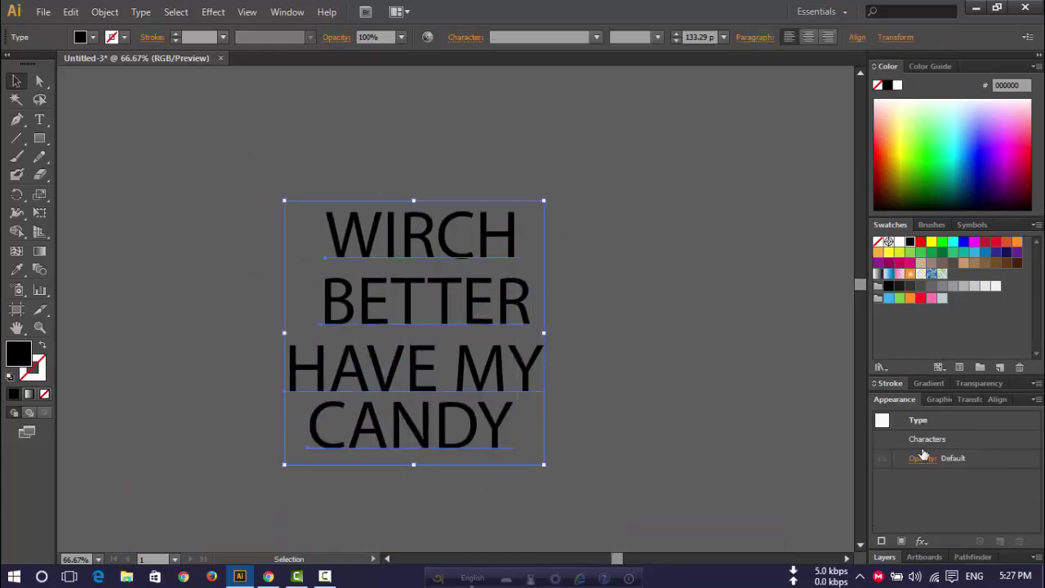
click(992, 399)
click(910, 490)
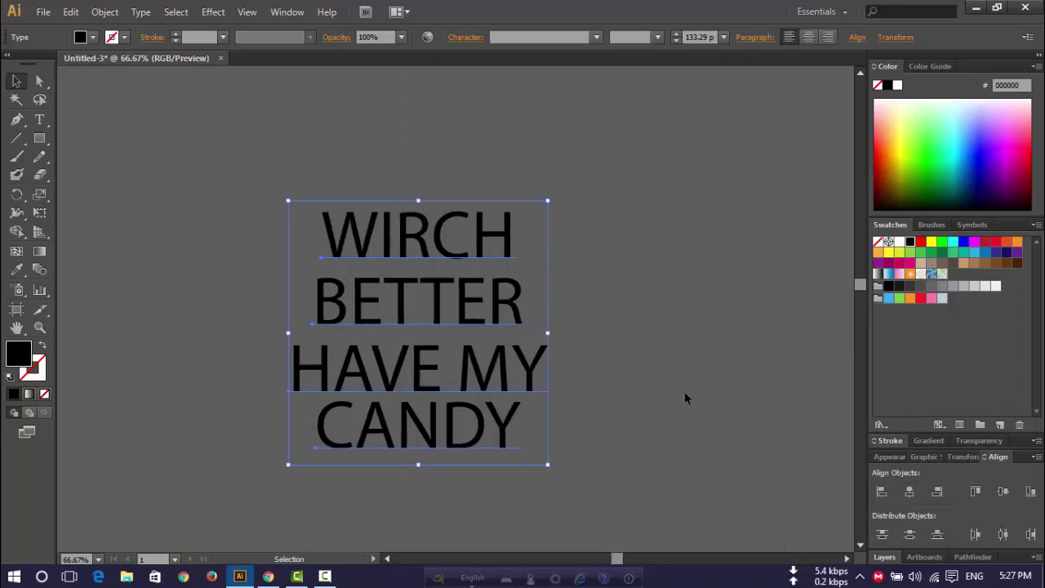
click(646, 371)
drag(531, 384, 347, 192)
- Set all four slogan lines in Cabold Comic and turn on the rulers with Ctrl+R
right_click(455, 219)
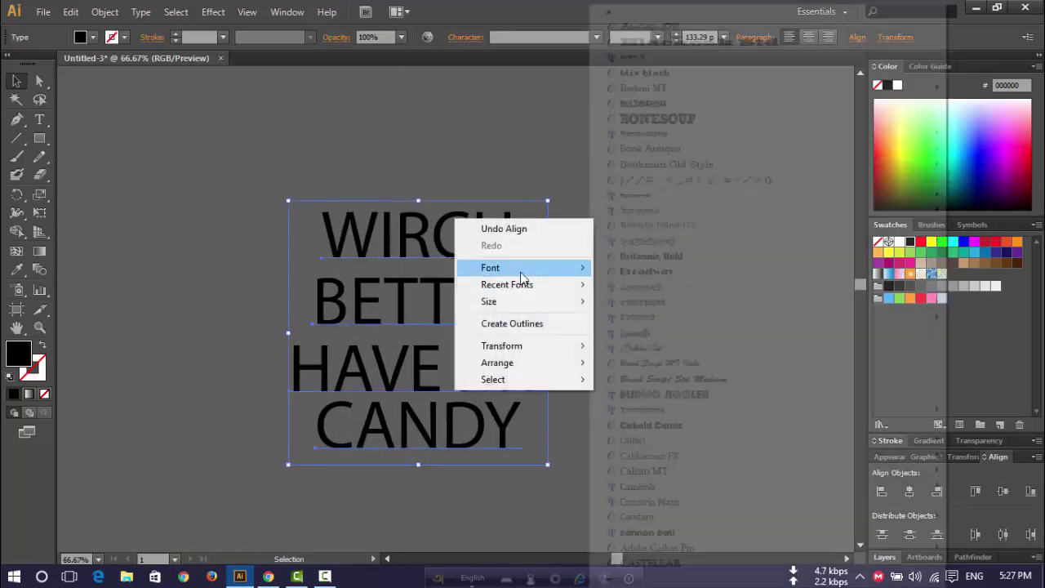
mouse_move(522, 268)
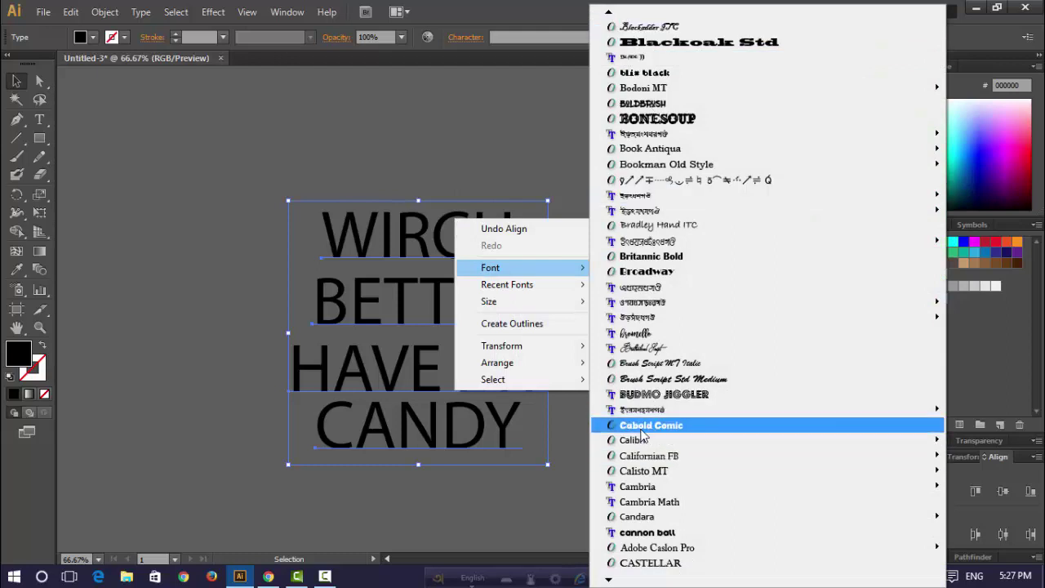
click(656, 425)
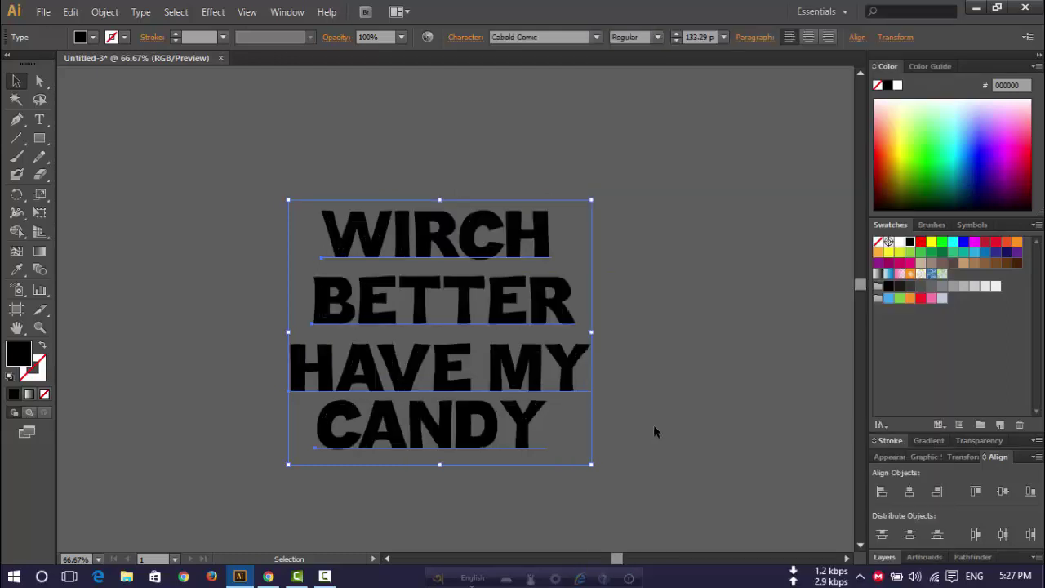
click(631, 333)
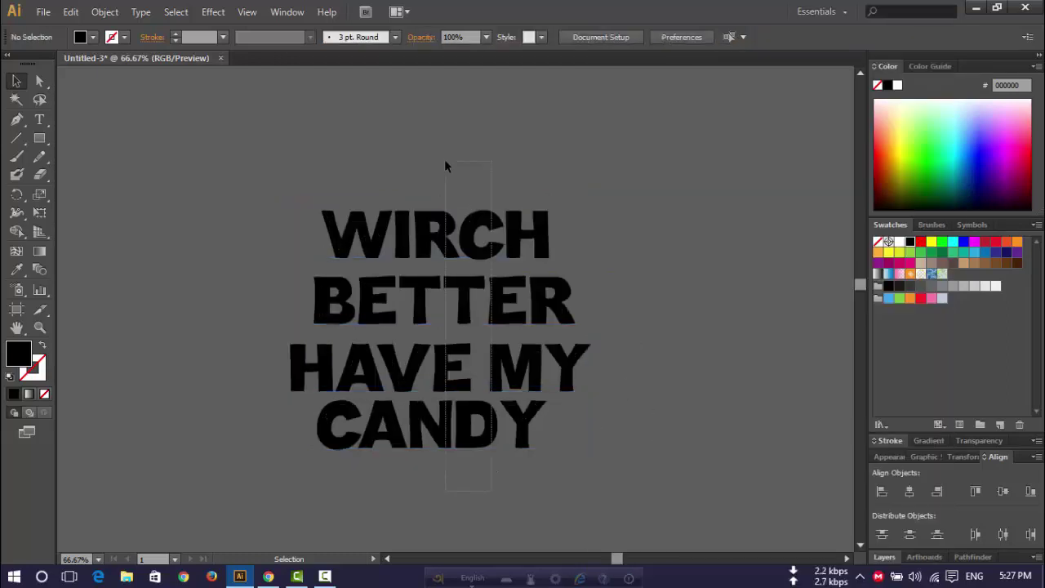
key(ctrl+z)
click(743, 120)
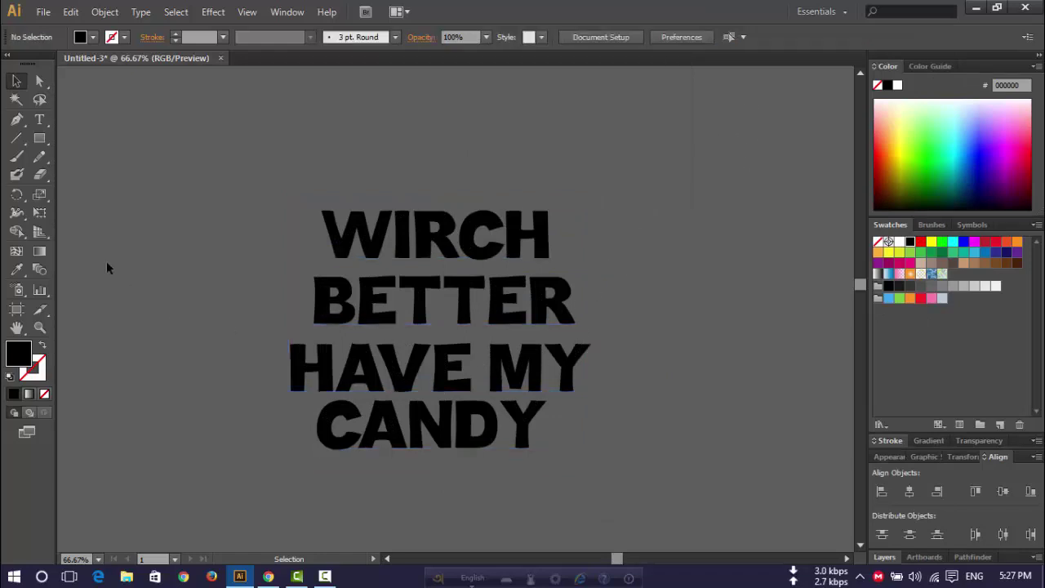
key(ctrl+r)
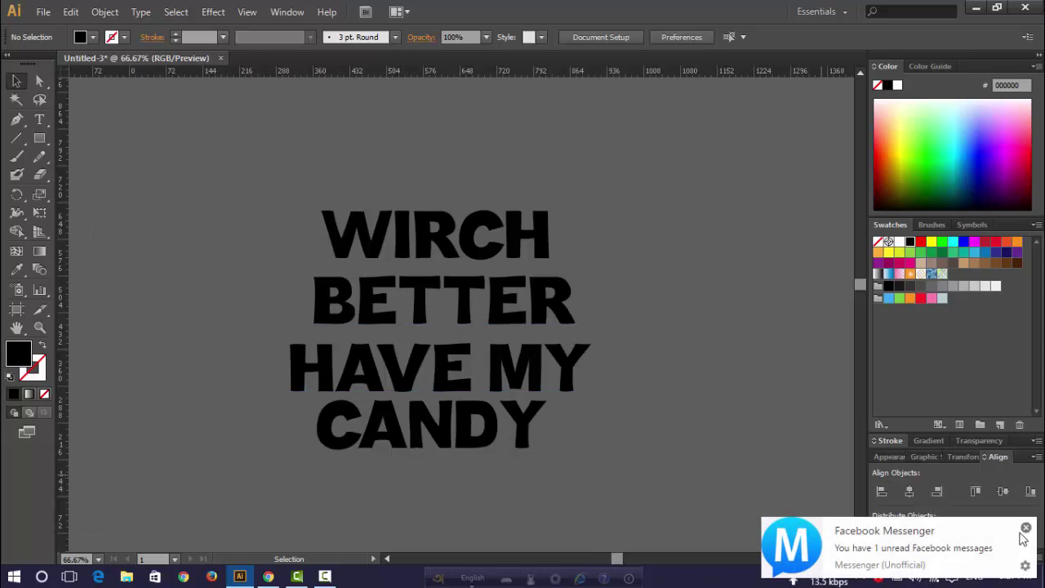
- Place two vertical guides marking the slogan text's left and right edges
click(1025, 527)
drag(62, 303, 290, 298)
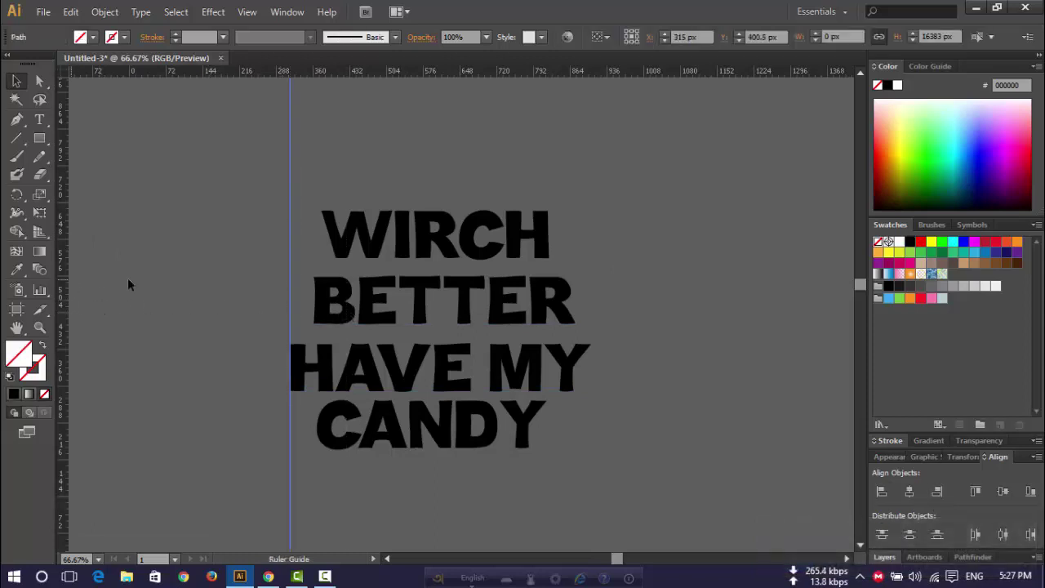
drag(62, 286, 590, 322)
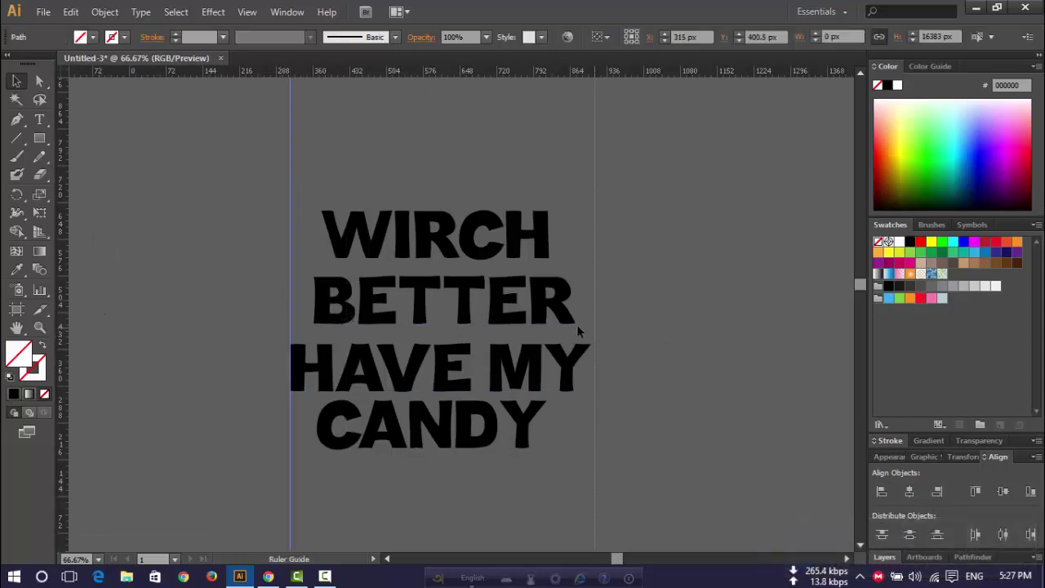
click(678, 365)
- Move WIRCH onto the left guide and stretch it to span both guides
drag(453, 254, 421, 245)
key(Left)
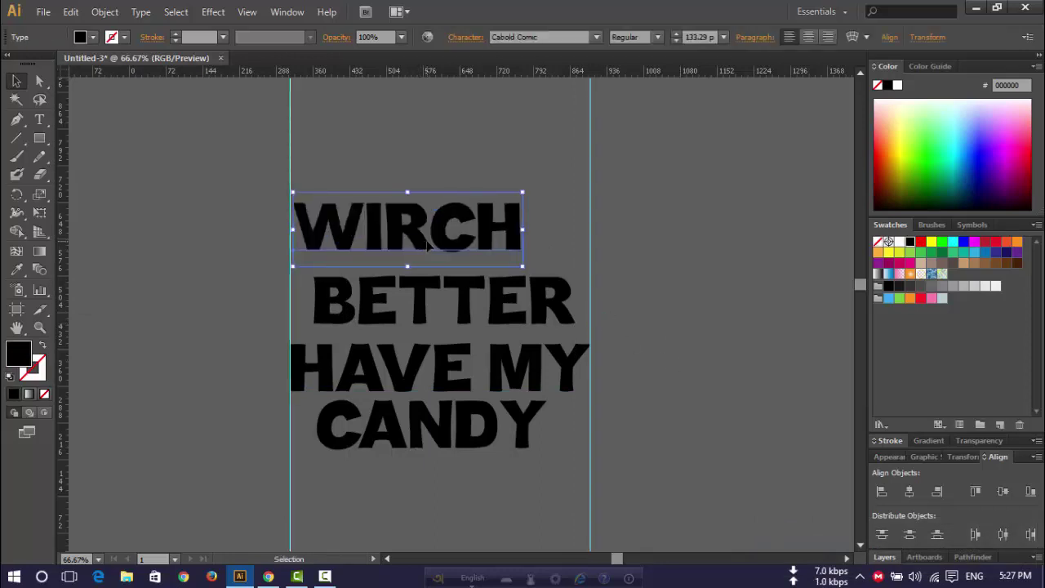
key(Left)
key(Left)
key(Left)
key(Left)
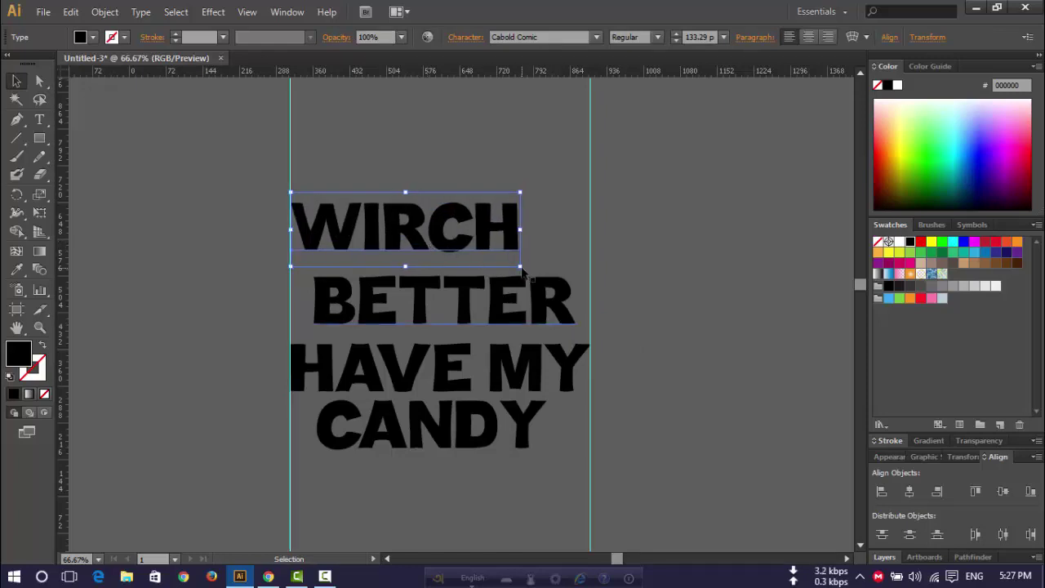
drag(520, 266, 589, 292)
key(ctrl+shift+a)
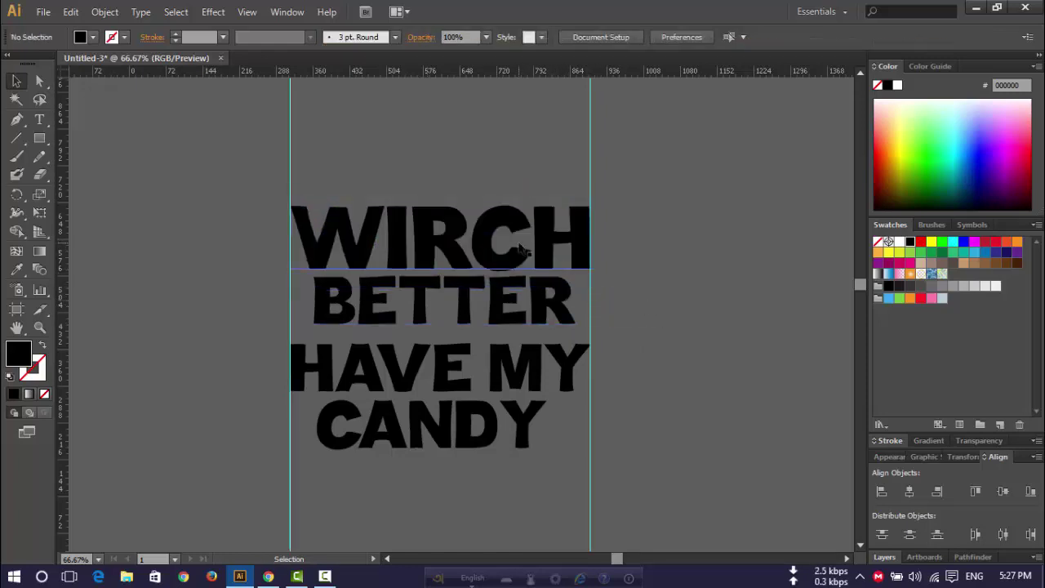
click(520, 249)
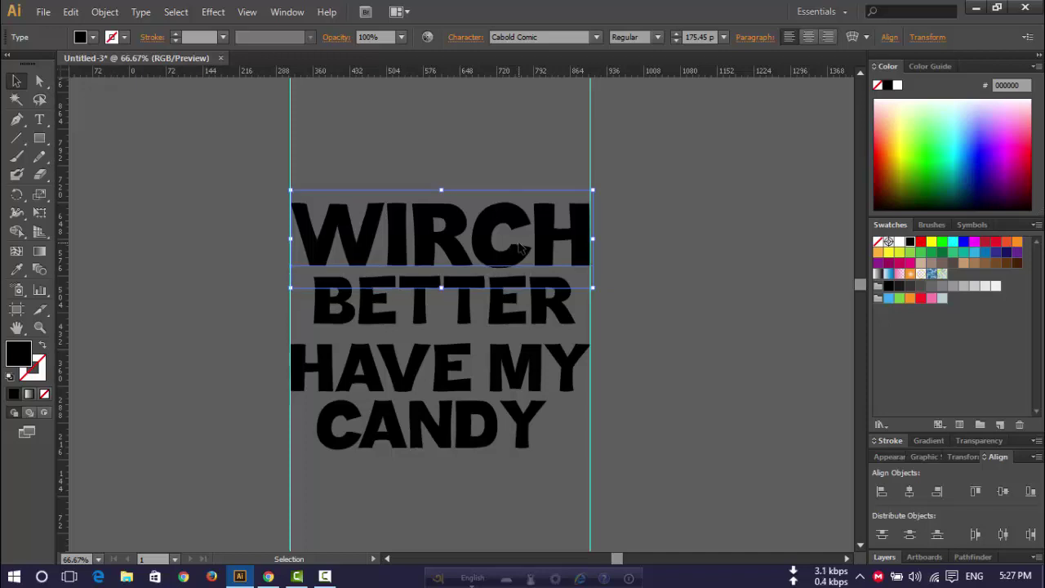
- Move BETTER onto the left guide and stretch it to span both guides
click(703, 313)
drag(535, 314, 509, 320)
drag(562, 347, 593, 356)
click(646, 349)
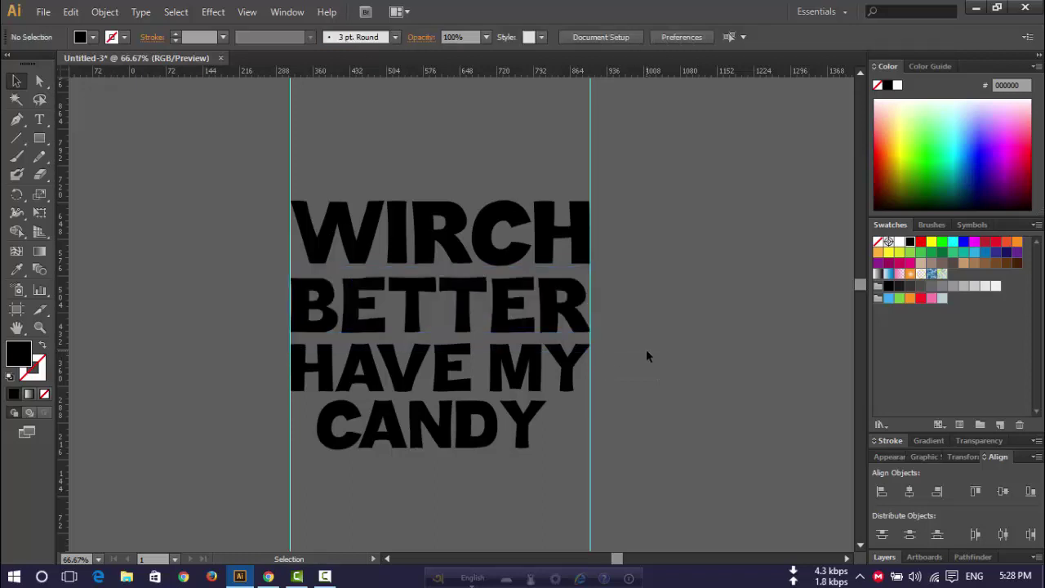
- Move CANDY onto the left guide and enlarge it to reach the right guide
scroll(646, 349, down, 2)
click(543, 320)
click(571, 292)
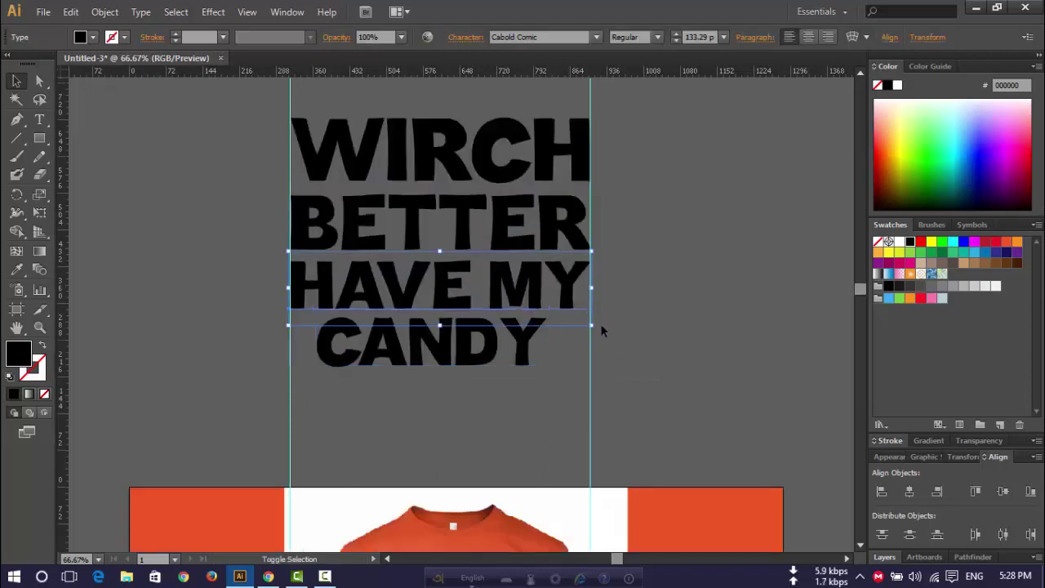
drag(450, 363, 417, 361)
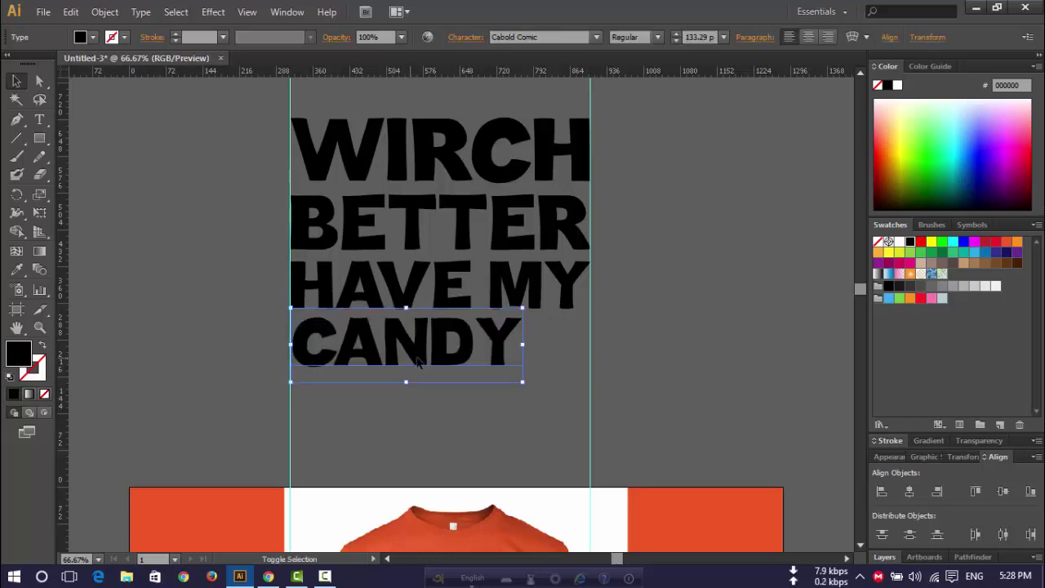
drag(520, 382, 591, 402)
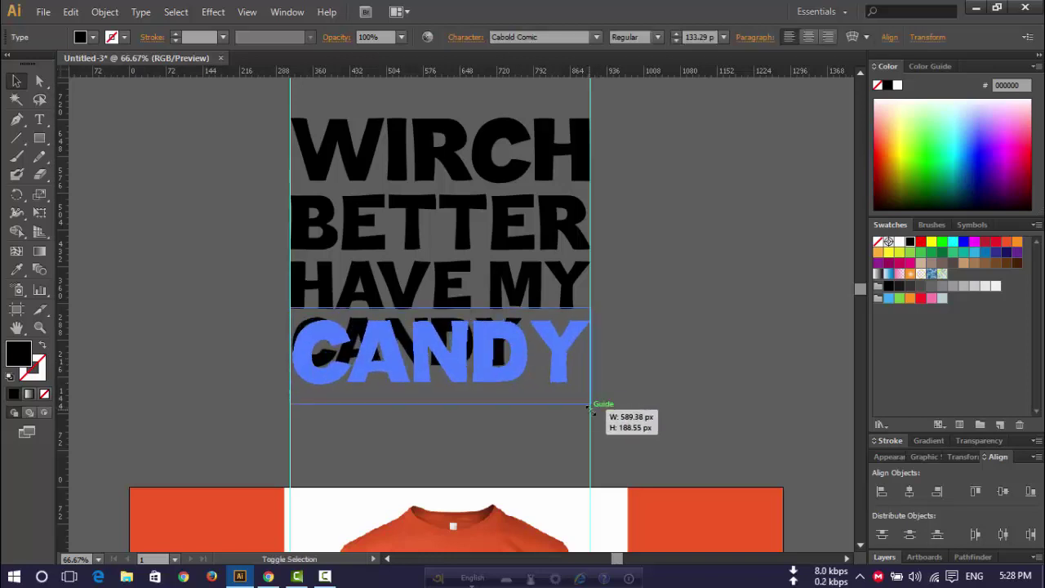
- Resize WIRCH slightly and horizontally centre all four text lines
scroll(646, 363, up, 3)
click(586, 279)
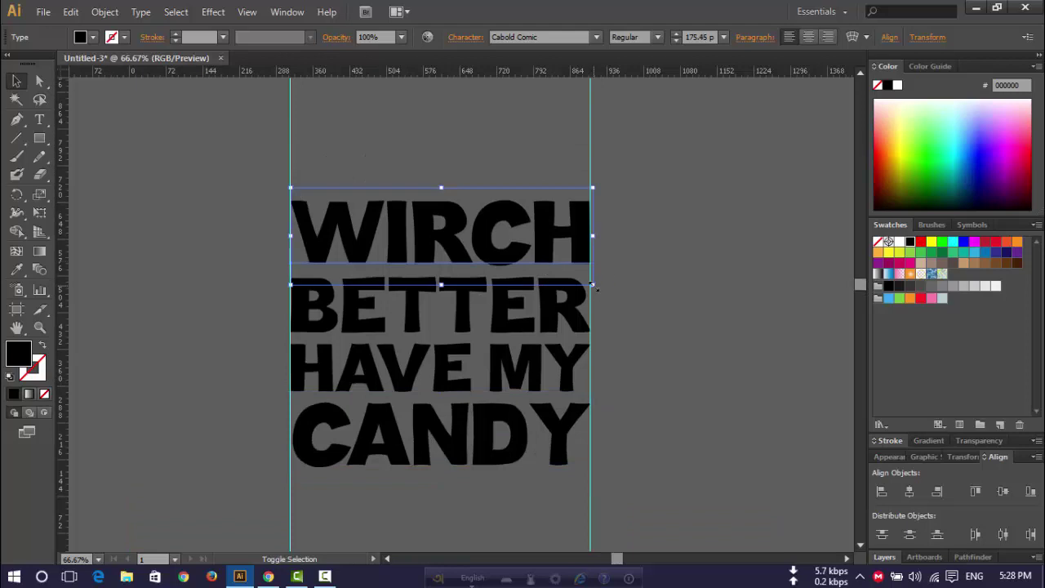
drag(590, 284, 572, 279)
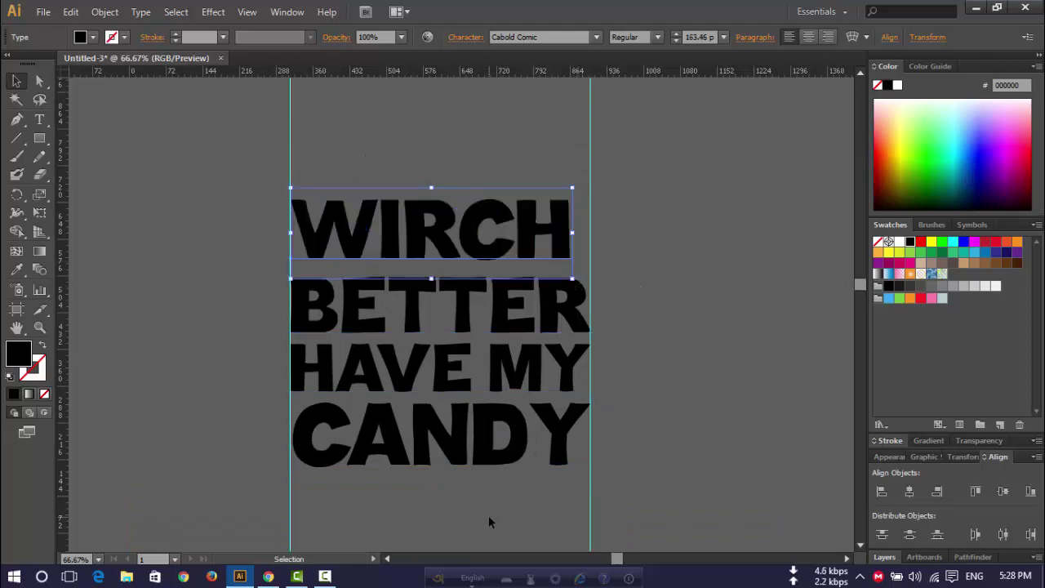
drag(488, 520, 445, 131)
click(910, 492)
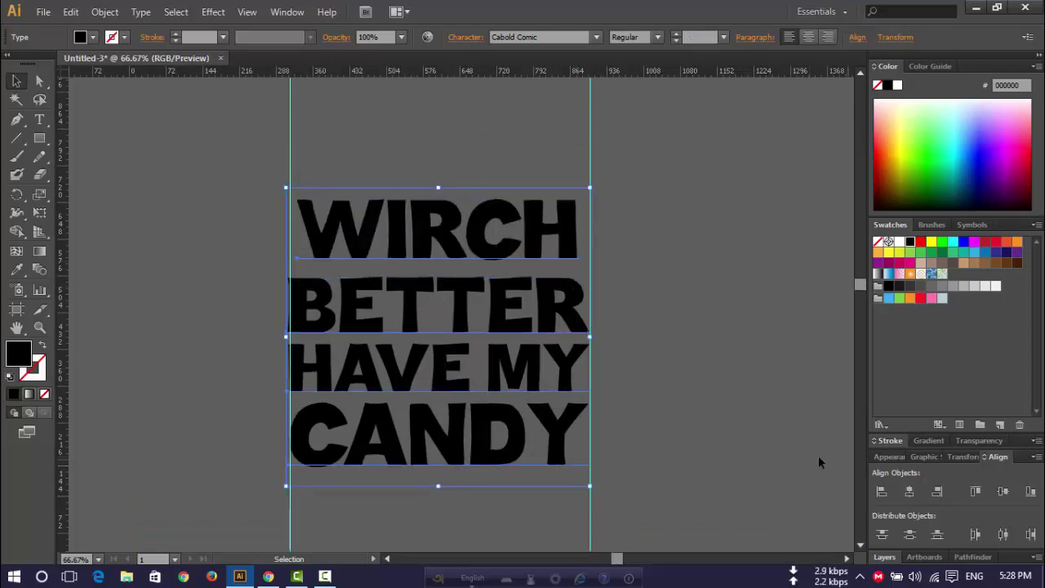
click(805, 450)
- Shrink WIRCH a little and re-centre the four lines horizontally
click(500, 247)
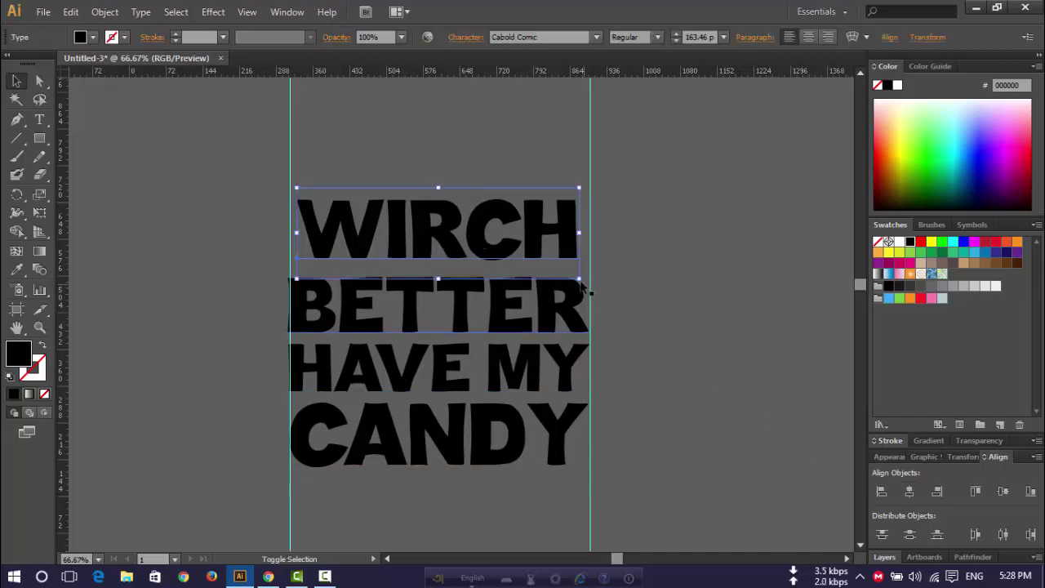
drag(579, 278, 569, 276)
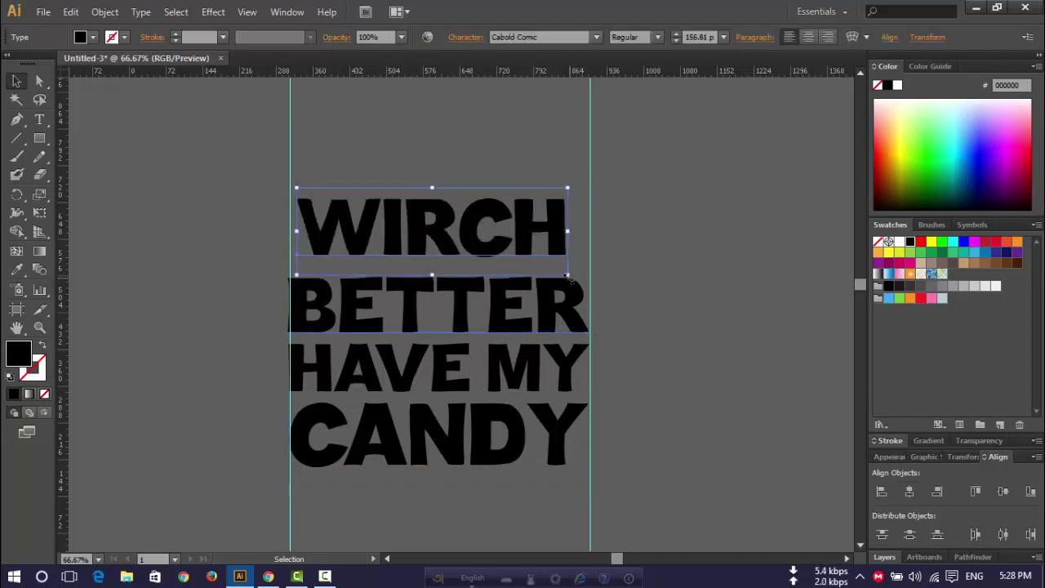
drag(563, 464, 443, 140)
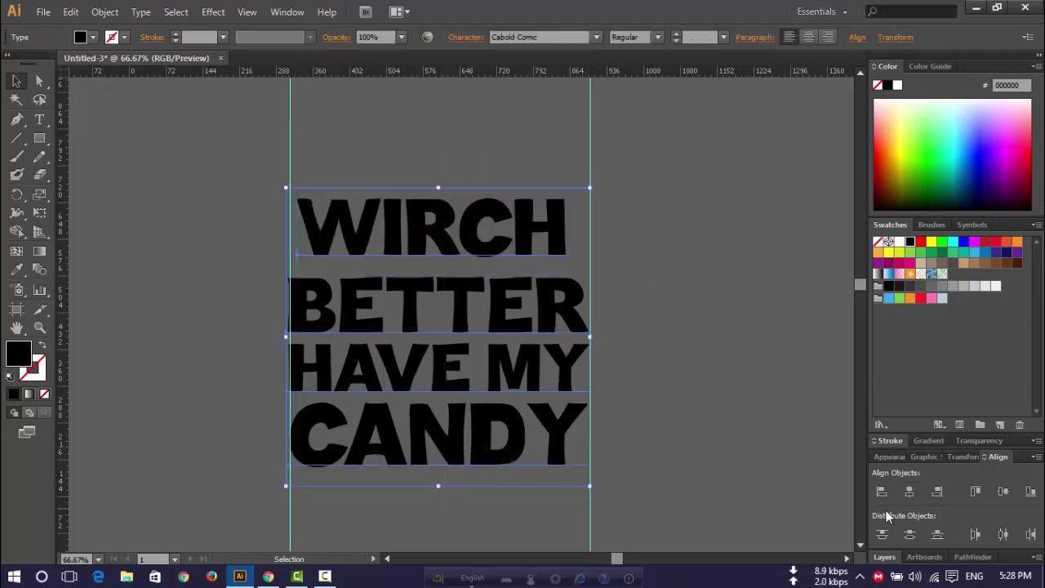
click(915, 489)
click(725, 399)
- Nudge WIRCH down slightly closer to the other lines
click(524, 249)
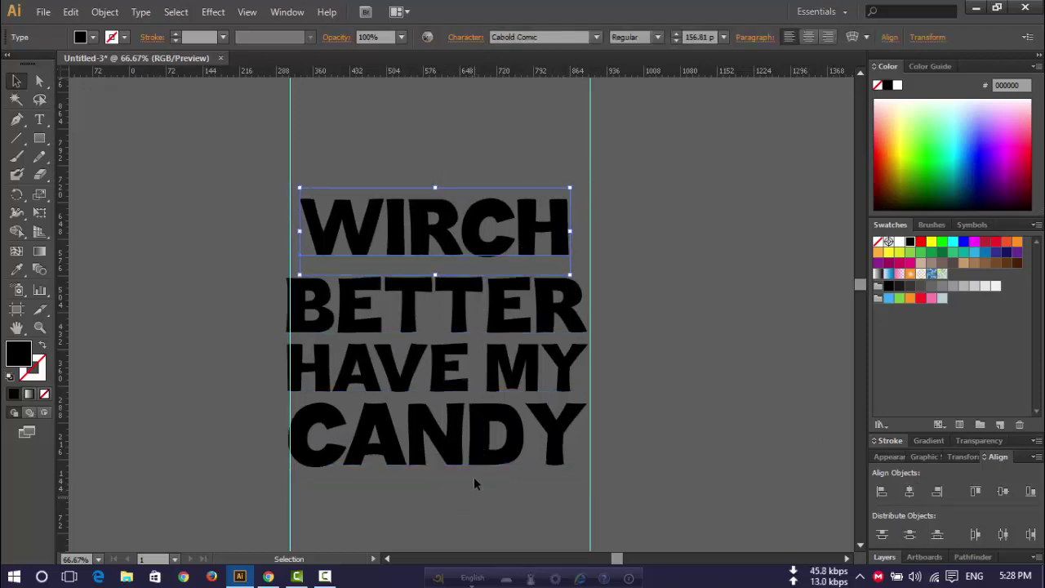
key(ctrl+a)
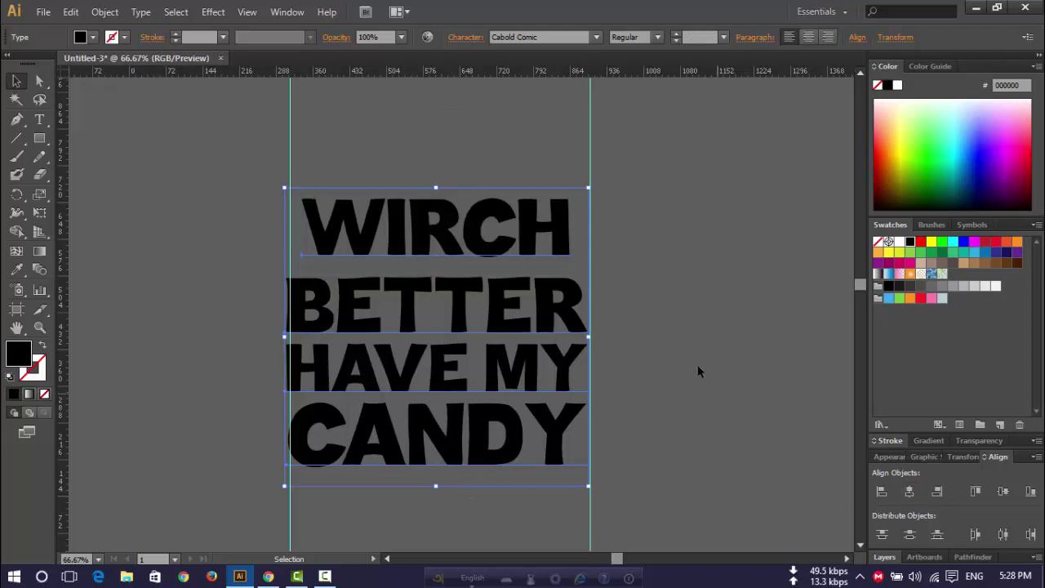
click(697, 364)
click(504, 230)
key(Down)
key(Down)
key(Down)
key(Down)
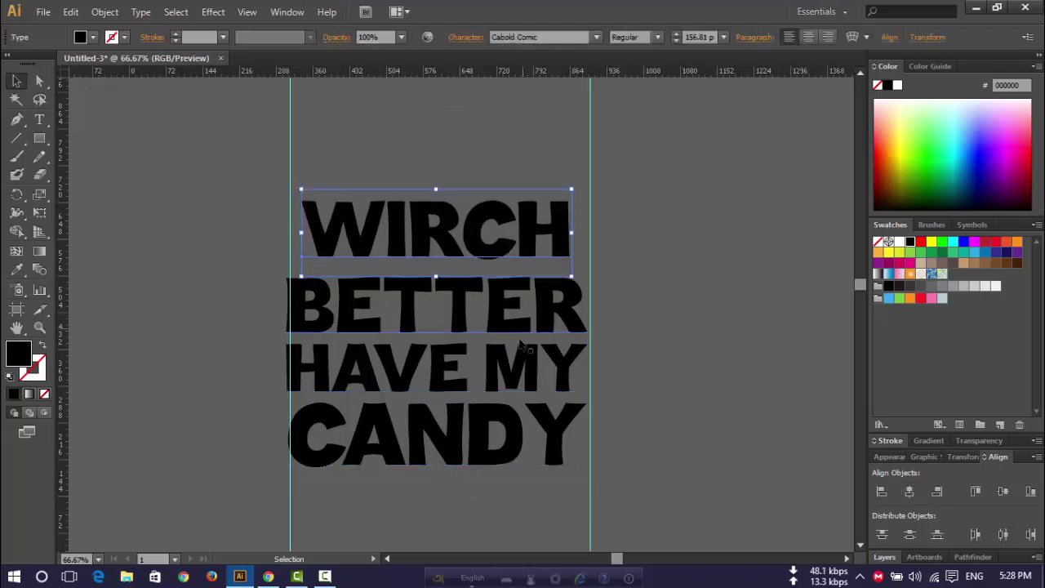
key(Down)
key(Down)
key(Down)
key(Down)
key(Down)
- Widen CANDY's letter spacing with Alt+Right tracking
click(498, 371)
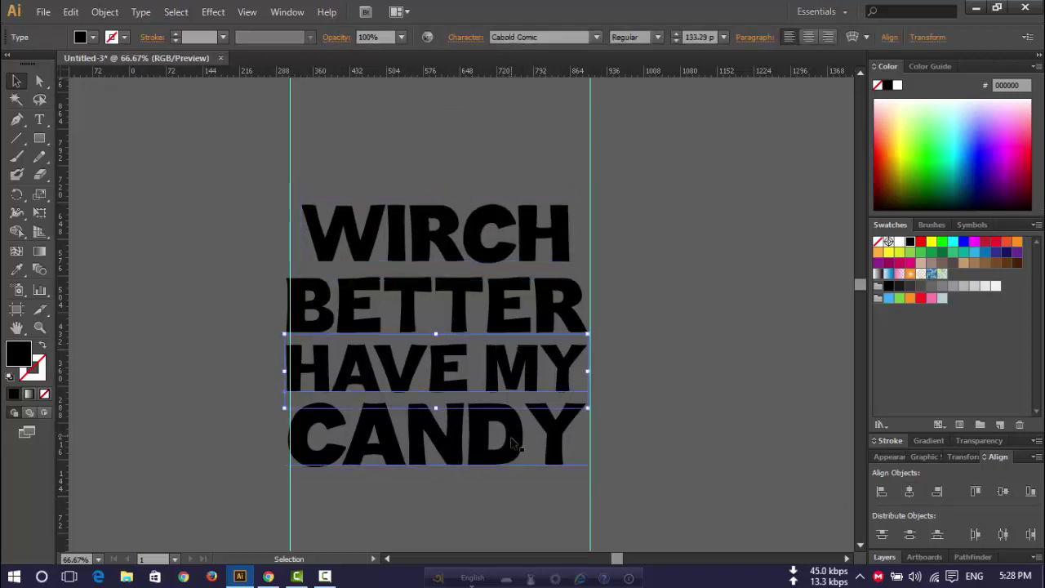
click(509, 459)
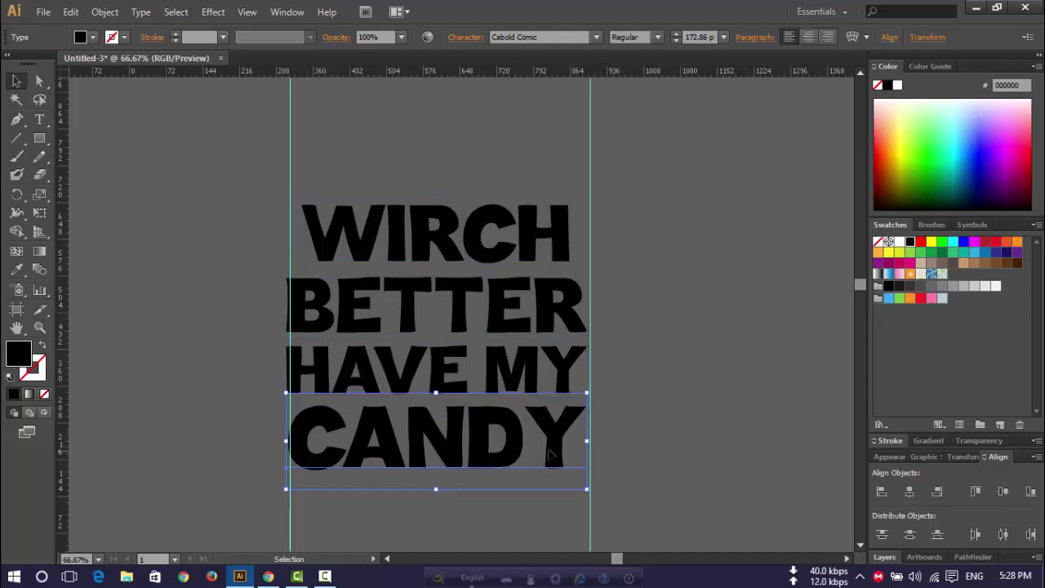
click(686, 415)
scroll(693, 423, down, 3)
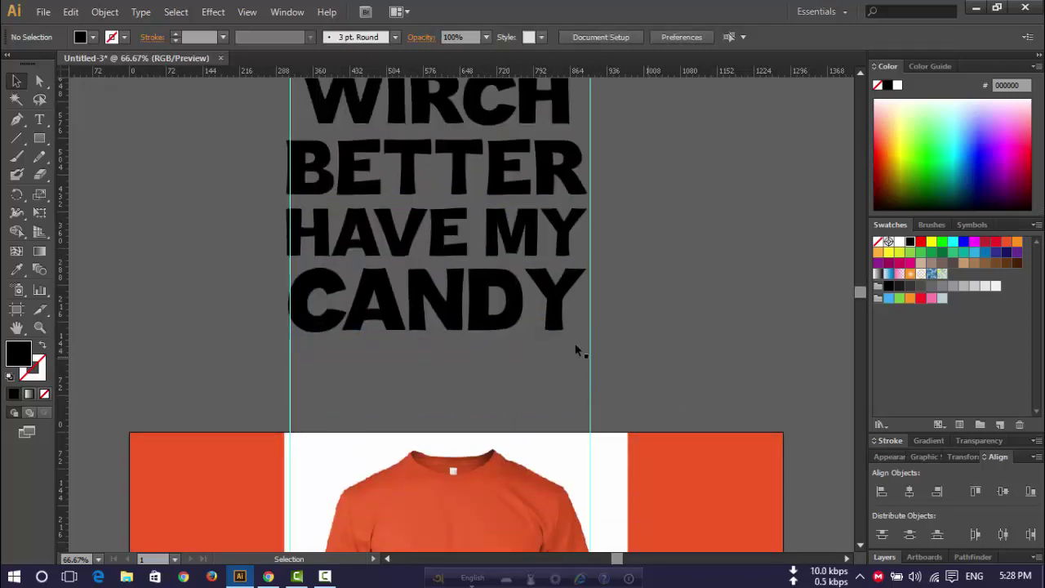
click(491, 324)
key(alt+Right)
key(alt+Right)
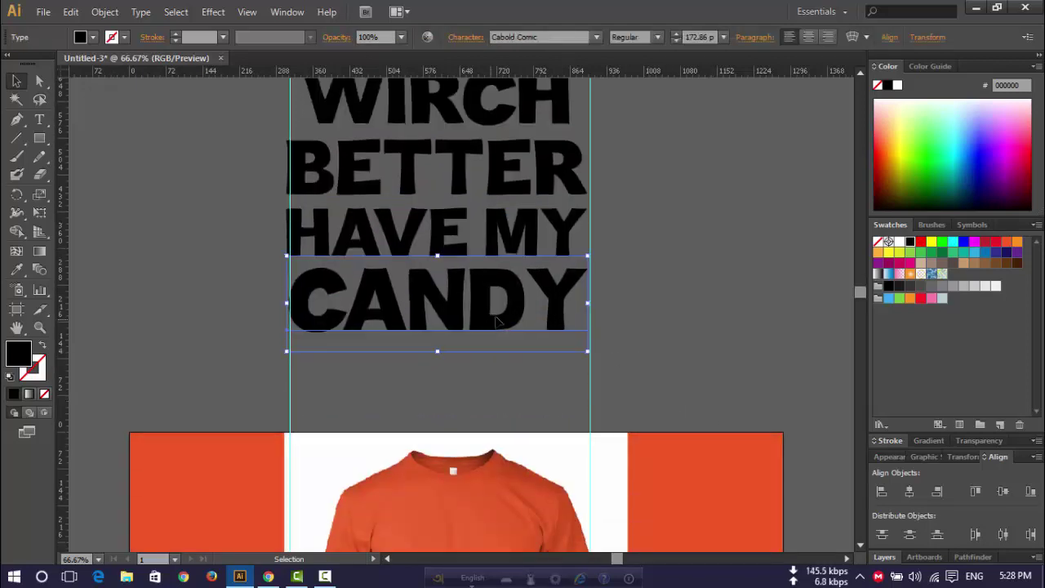
click(704, 317)
scroll(572, 294, up, 2)
- Widen BETTER's letter spacing with Alt+Right tracking
click(509, 274)
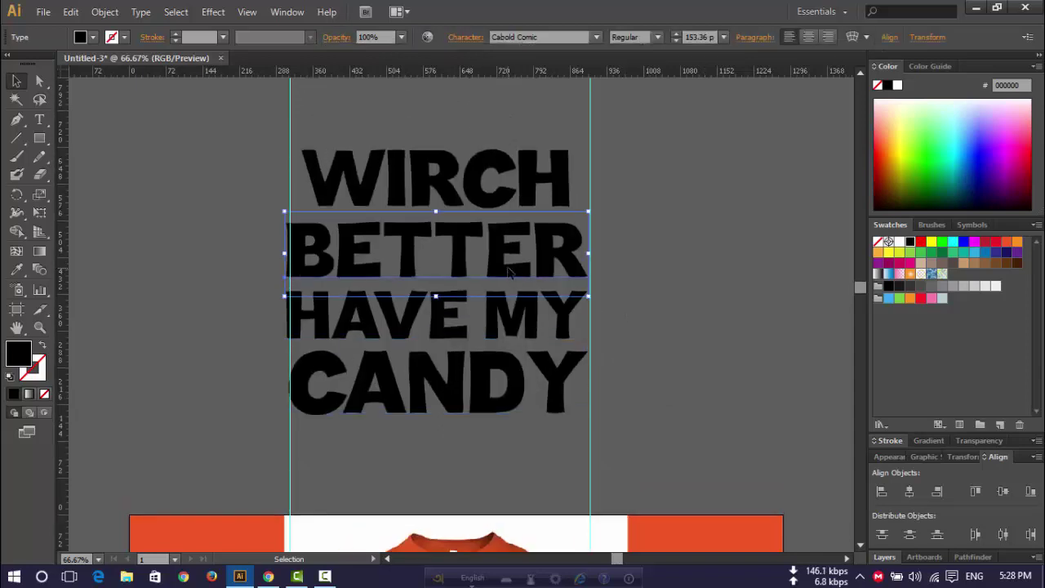
key(alt+Right)
key(alt+Right)
key(alt+Right)
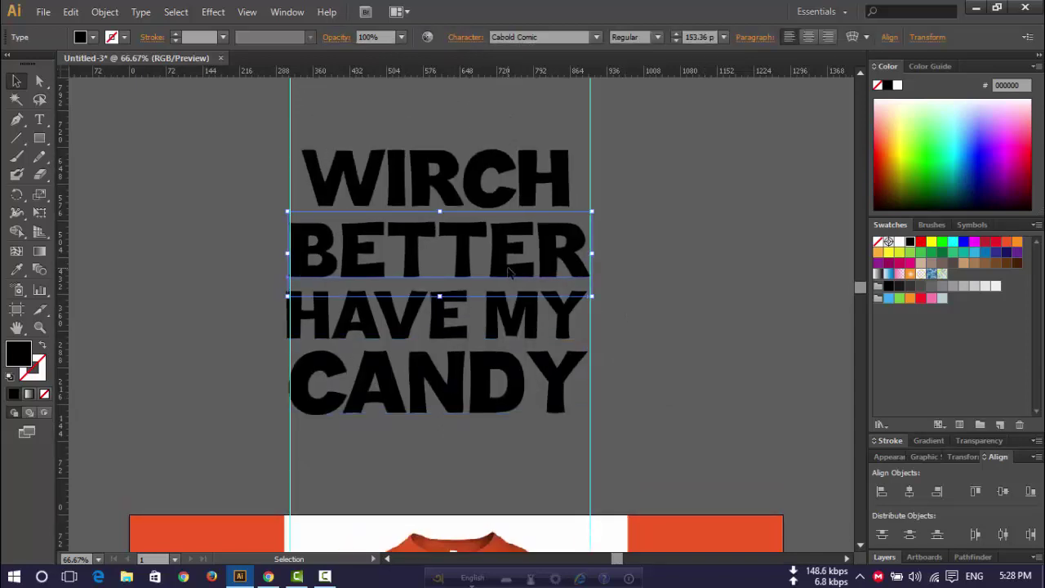
click(523, 330)
key(alt+Right)
key(alt+Right)
key(alt+Right)
key(alt+Right)
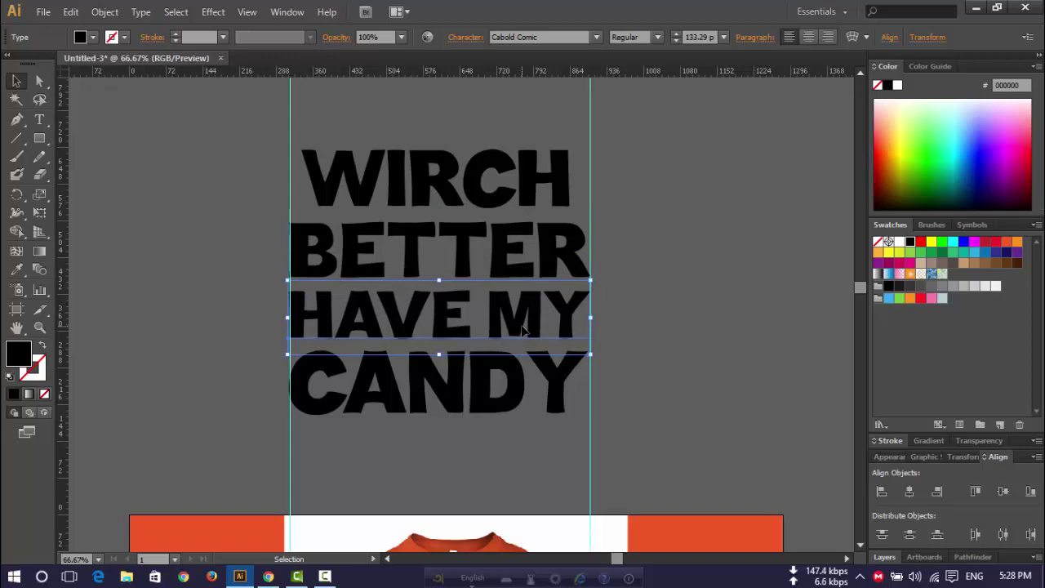
click(535, 417)
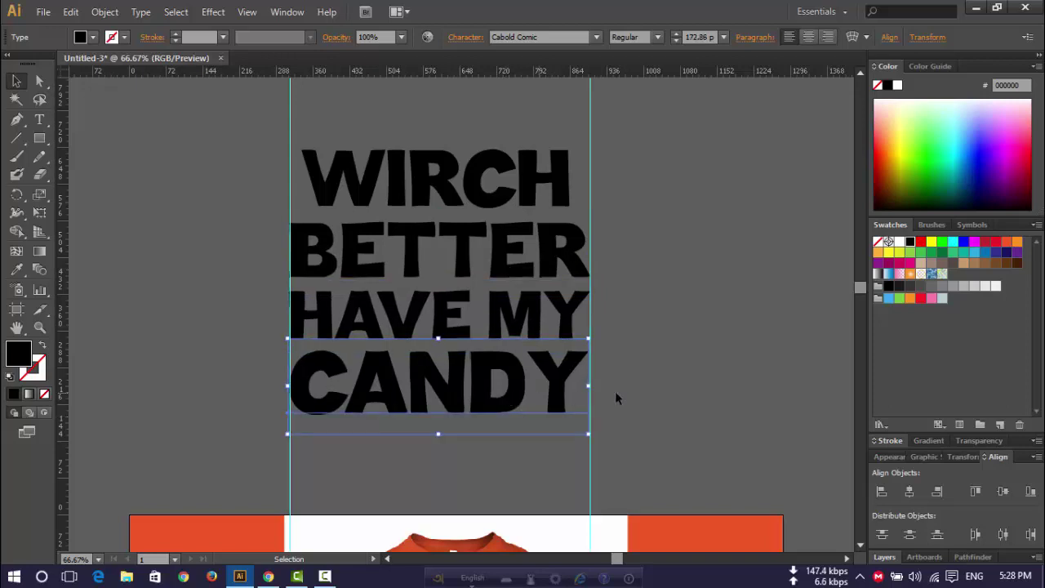
click(674, 395)
scroll(738, 163, up, 1)
scroll(458, 163, up, 2)
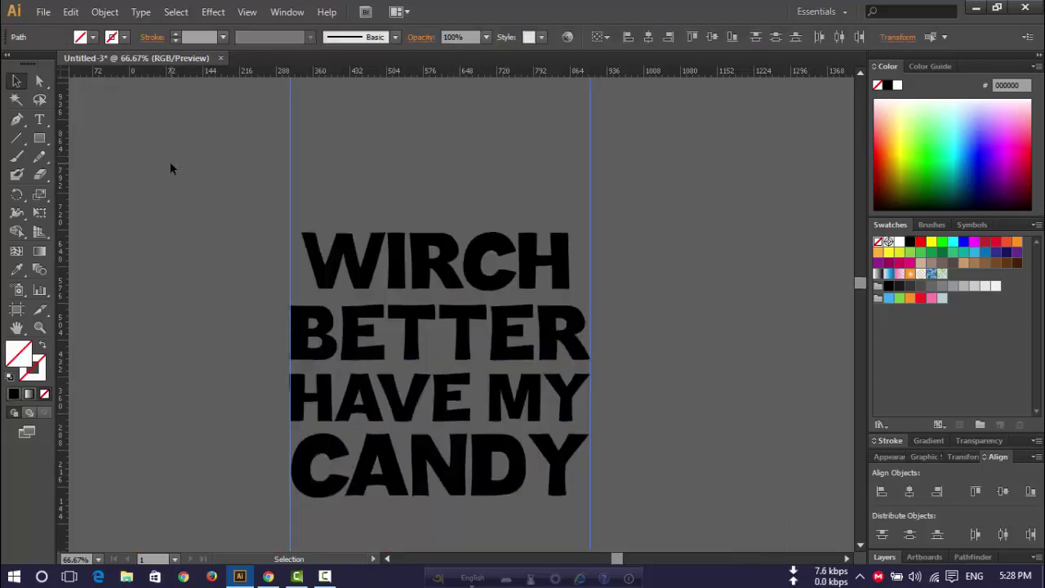
scroll(170, 168, down, 5)
- Make the whole slogan block white and scale it down
drag(508, 436, 448, 351)
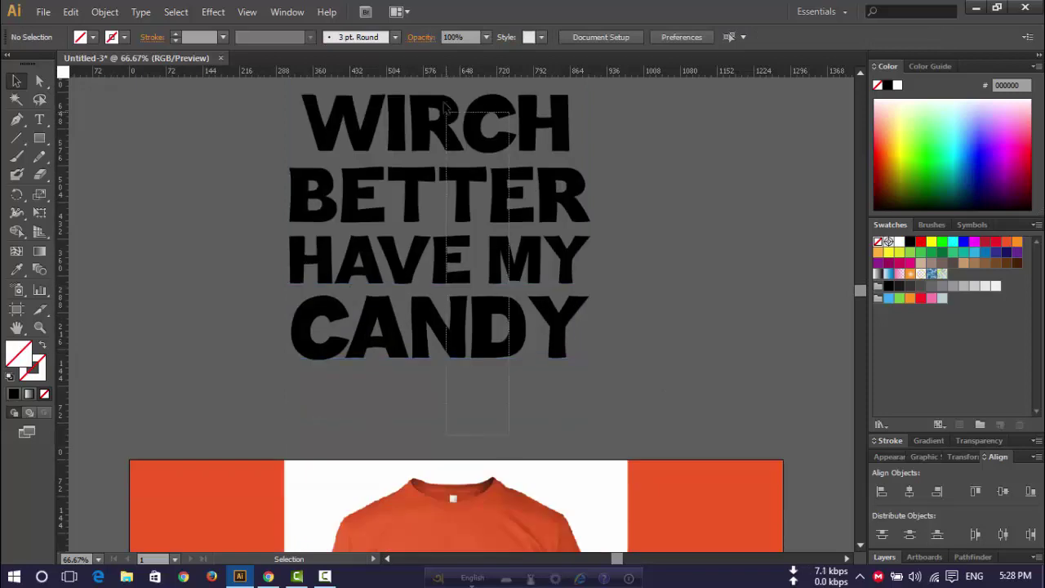
click(899, 242)
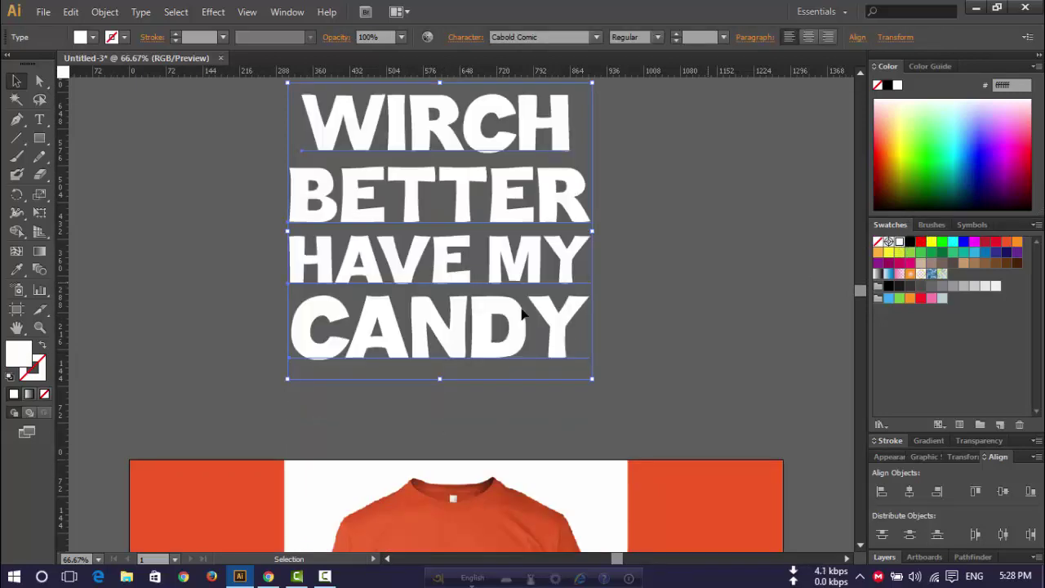
mouse_move(593, 379)
mouse_down()
mouse_move(436, 228)
mouse_move(373, 191)
mouse_up()
scroll(437, 261, up, 1)
scroll(367, 222, up, 2)
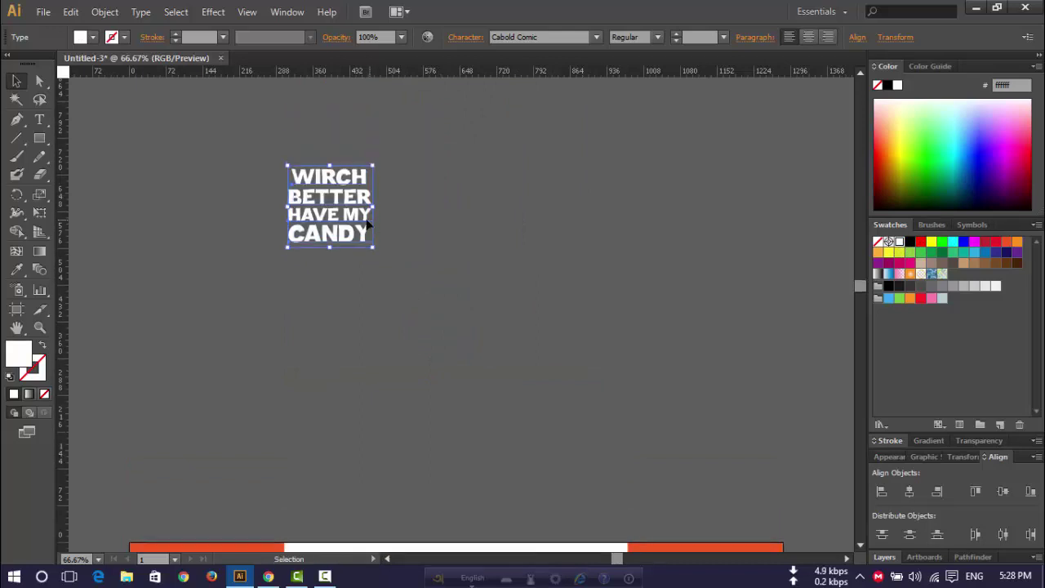
scroll(364, 144, down, 4)
- Move the white slogan onto the chest of the orange T-shirt
drag(364, 141, 488, 441)
scroll(489, 424, down, 5)
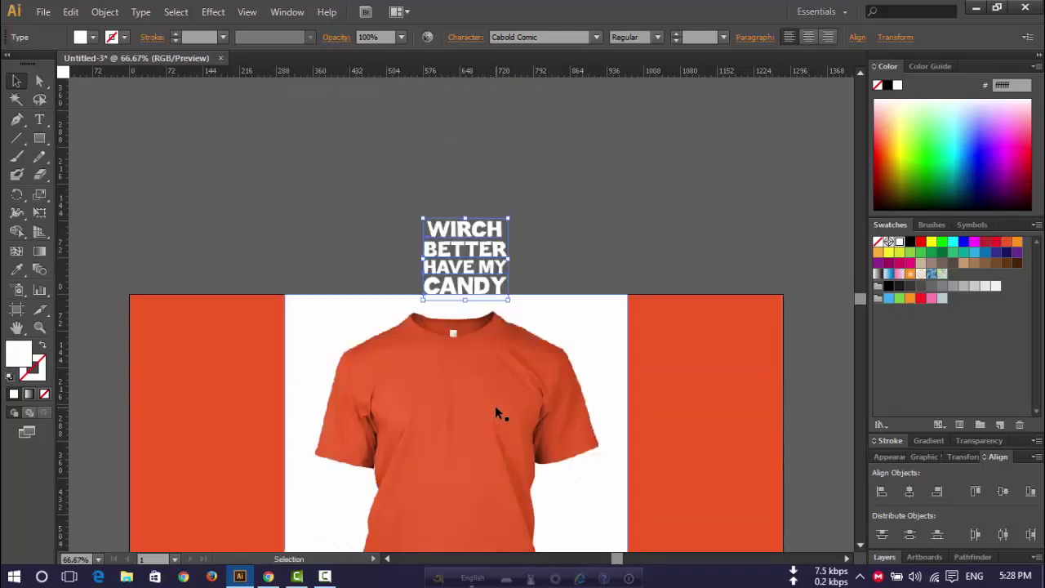
scroll(497, 414, down, 3)
mouse_move(482, 211)
mouse_down()
mouse_move(467, 372)
mouse_move(528, 409)
mouse_move(477, 409)
mouse_up()
click(661, 444)
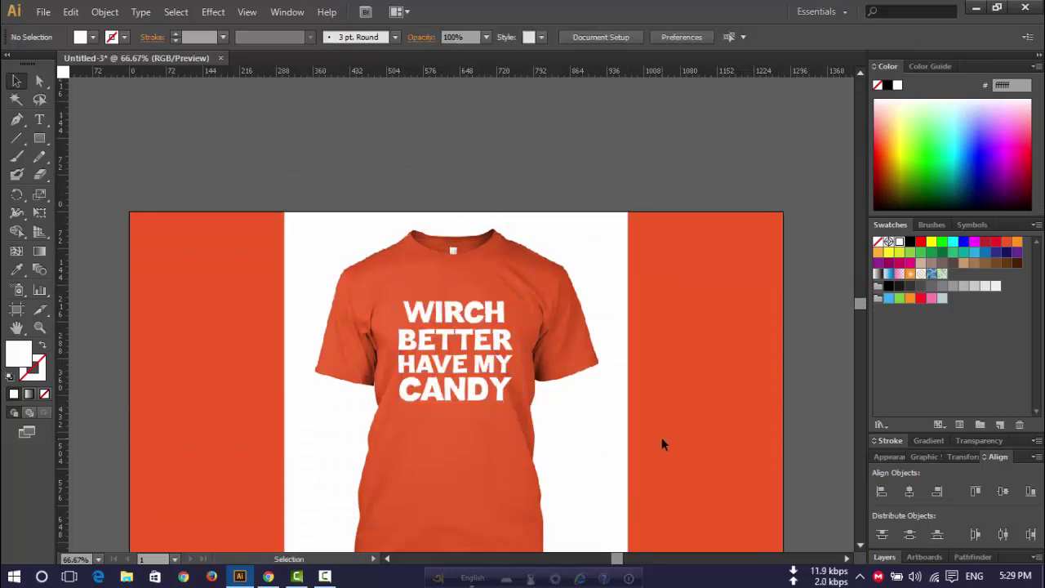
scroll(662, 443, down, 1)
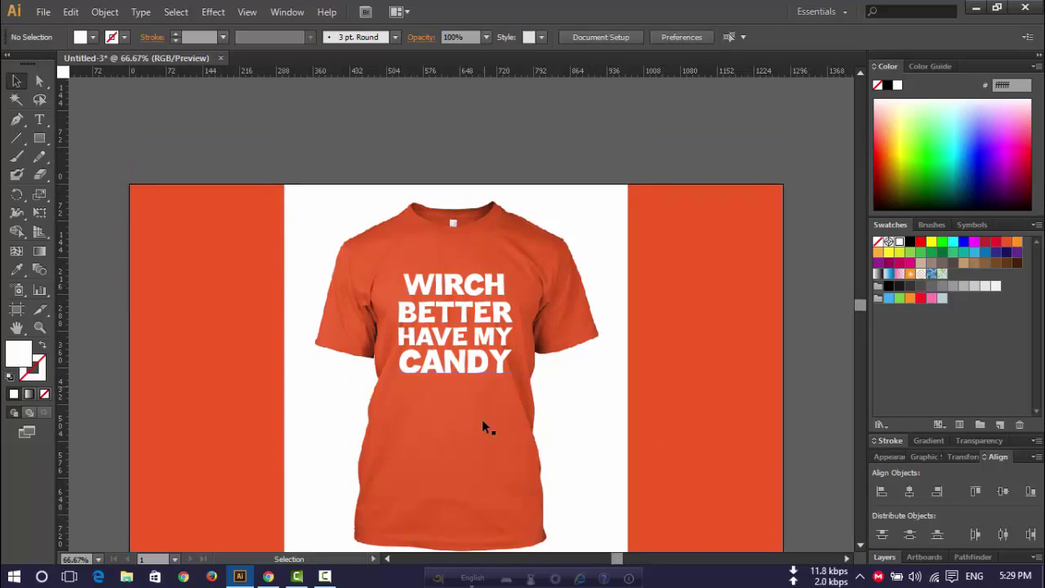
drag(482, 425, 441, 172)
- Undo the accidental shirt move and lock the T-shirt photo in the Layers panel
key(ctrl+z)
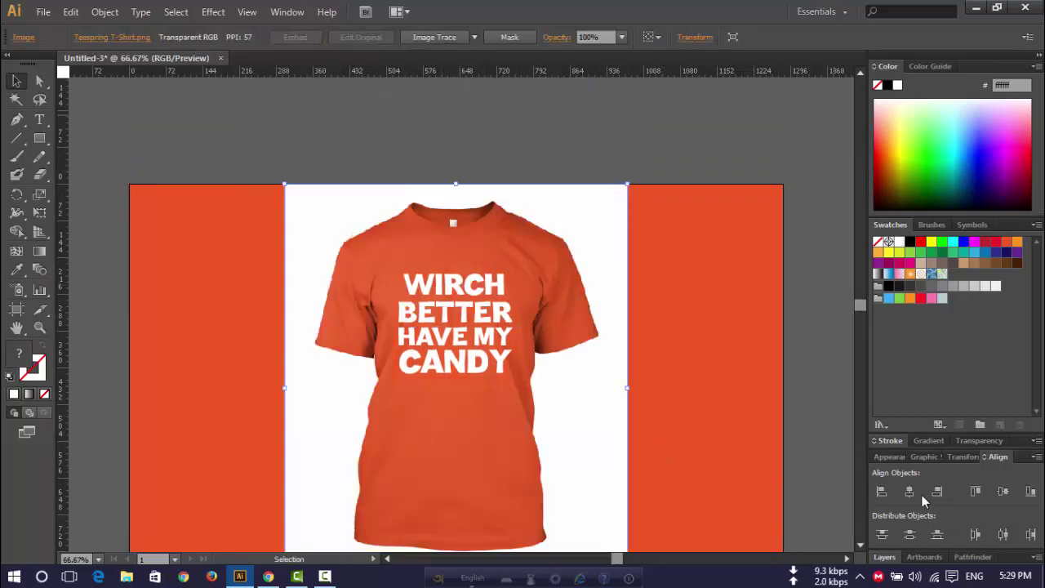
click(884, 556)
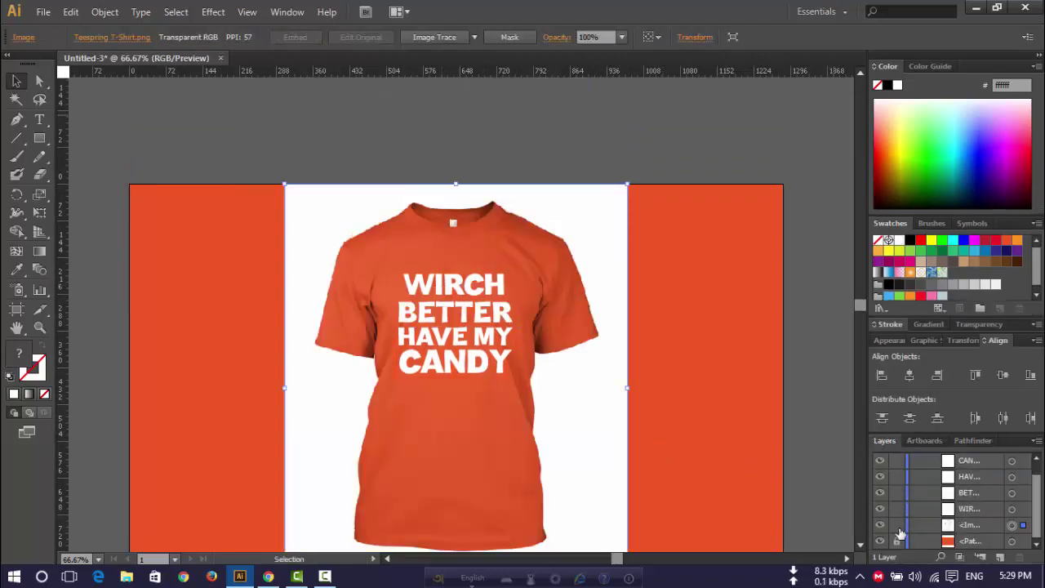
click(880, 525)
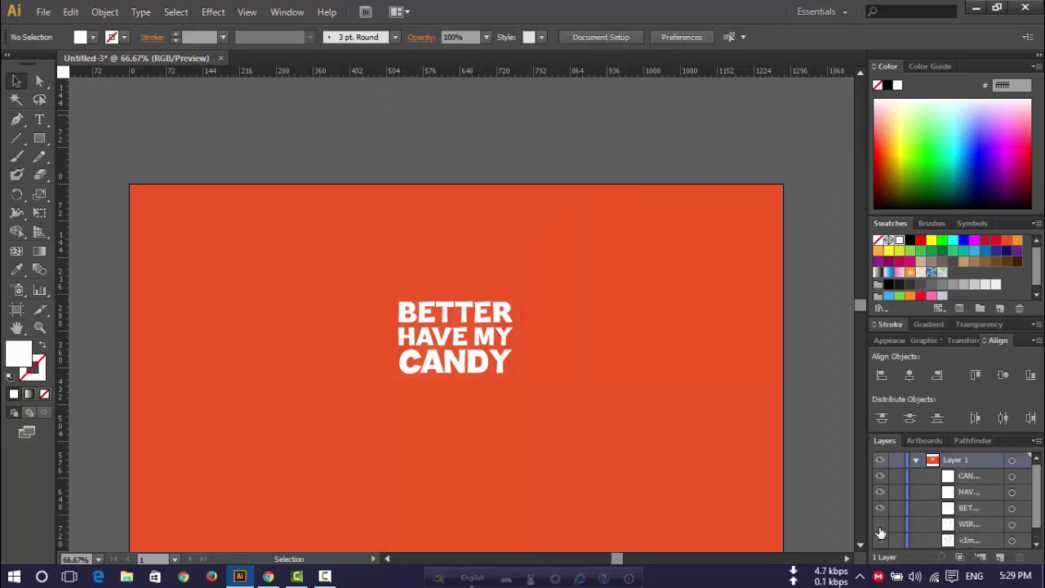
scroll(880, 532, down, 1)
click(880, 525)
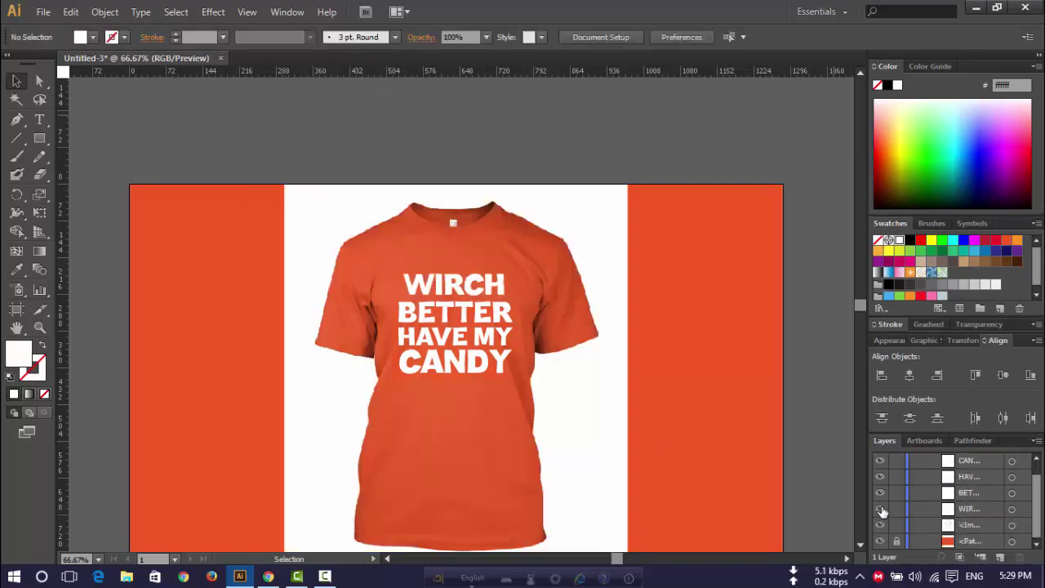
click(880, 524)
scroll(493, 406, right, 1)
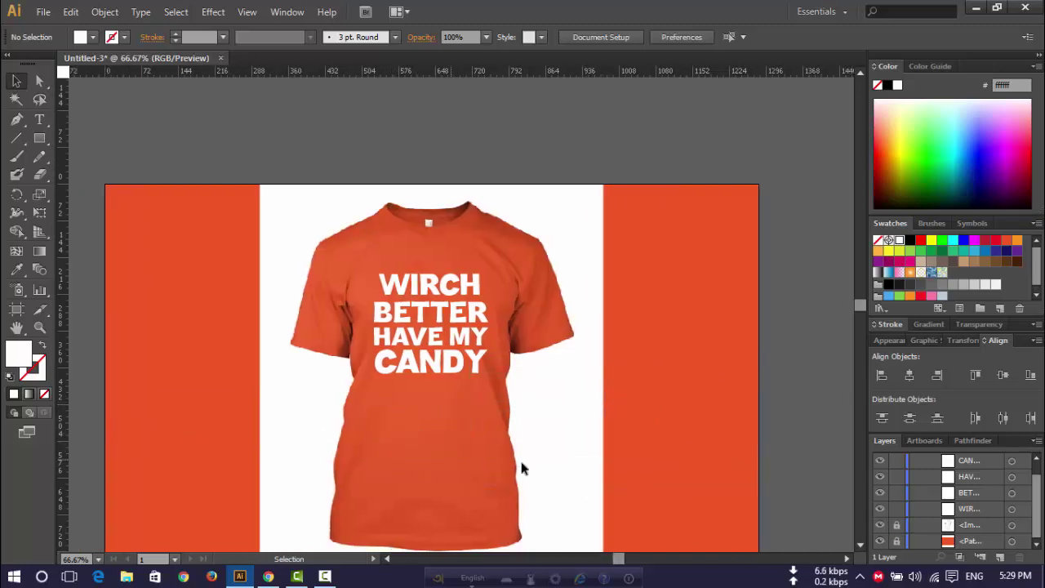
scroll(445, 457, up, 1)
- Try Britannic Bold on the slogan lines, then undo it
click(430, 317)
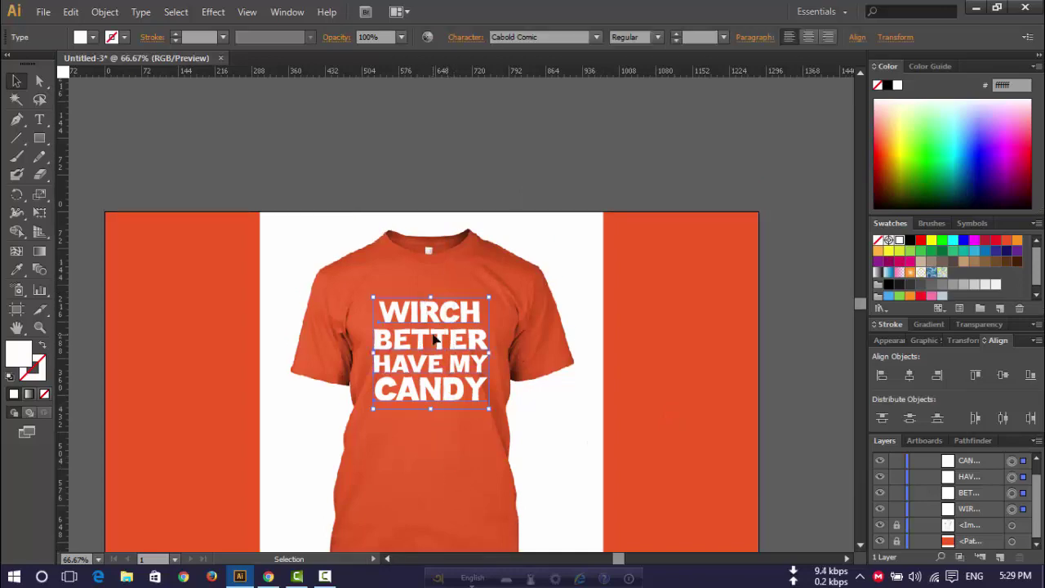
right_click(435, 323)
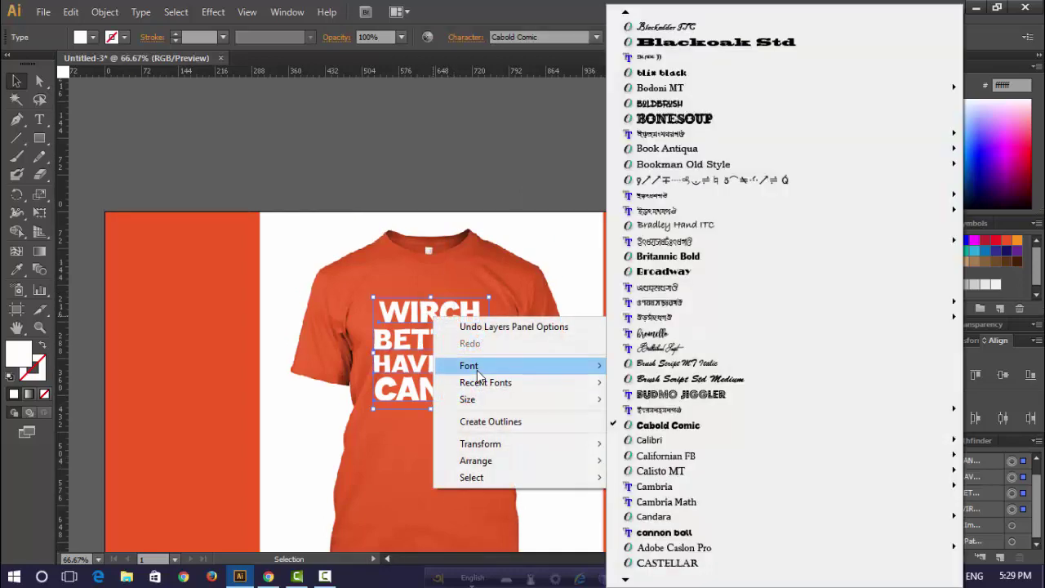
mouse_move(468, 366)
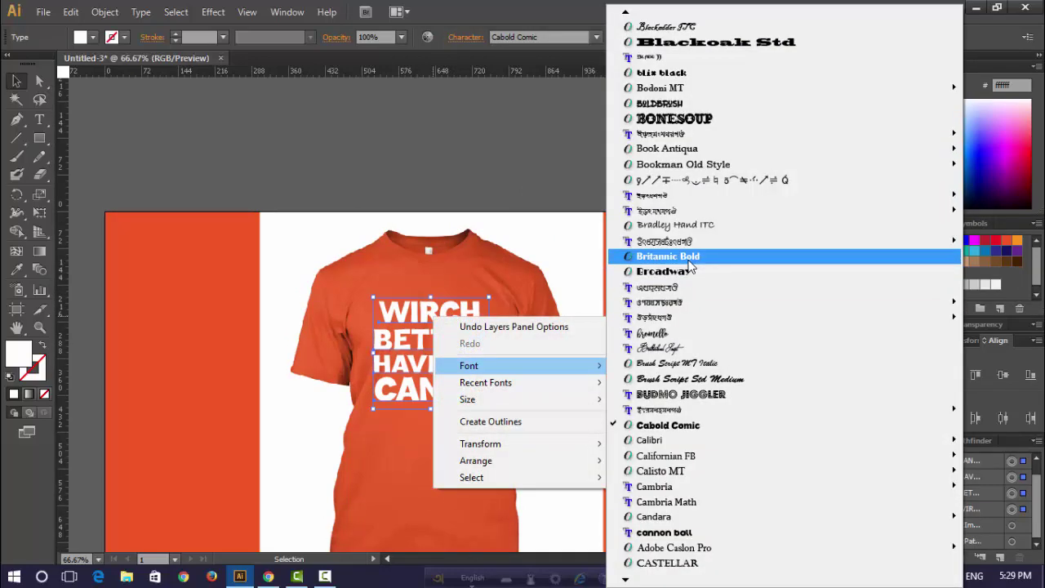
click(690, 263)
right_click(431, 328)
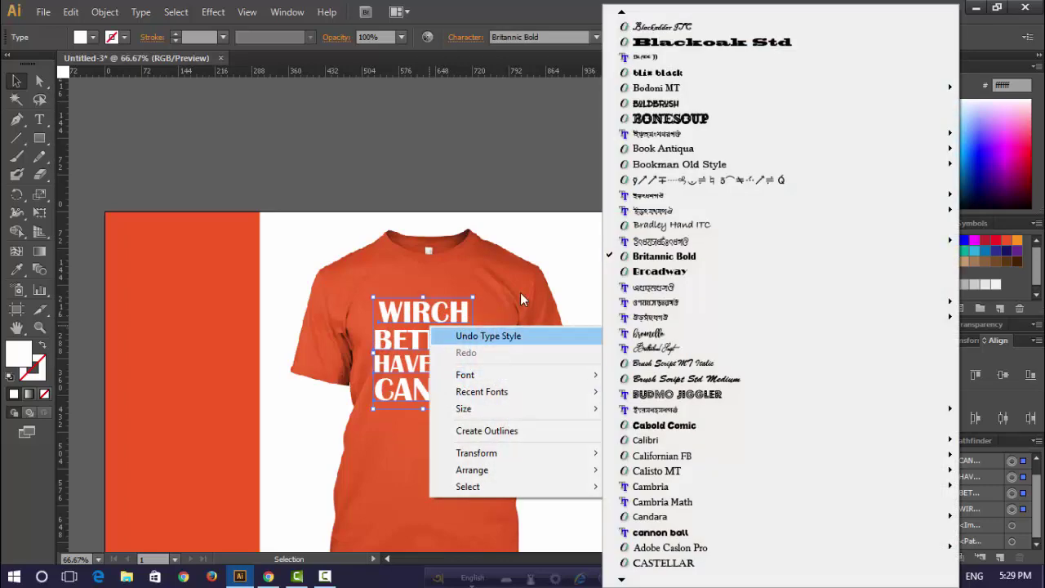
click(520, 297)
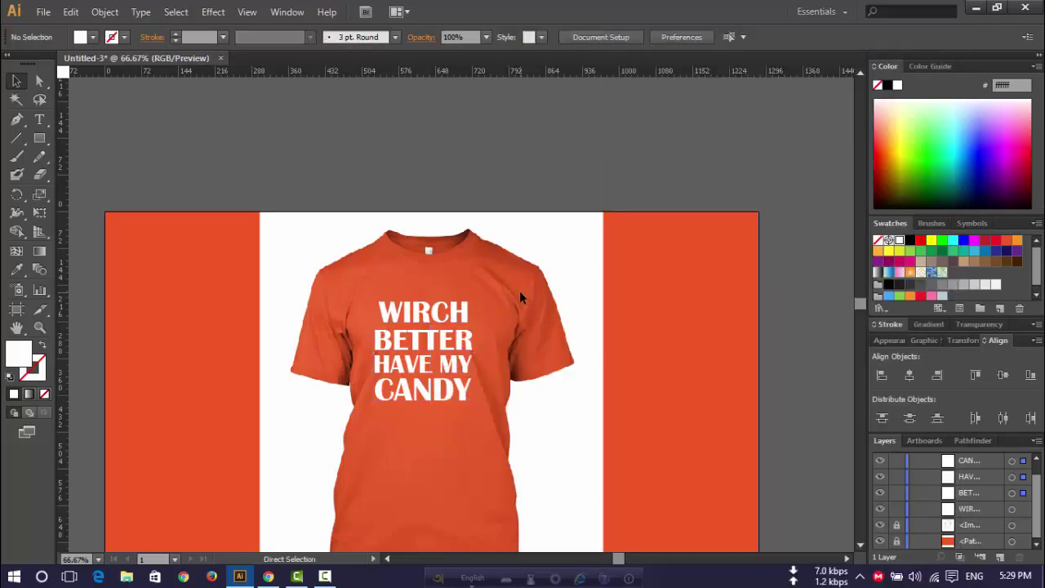
key(ctrl+z)
click(512, 443)
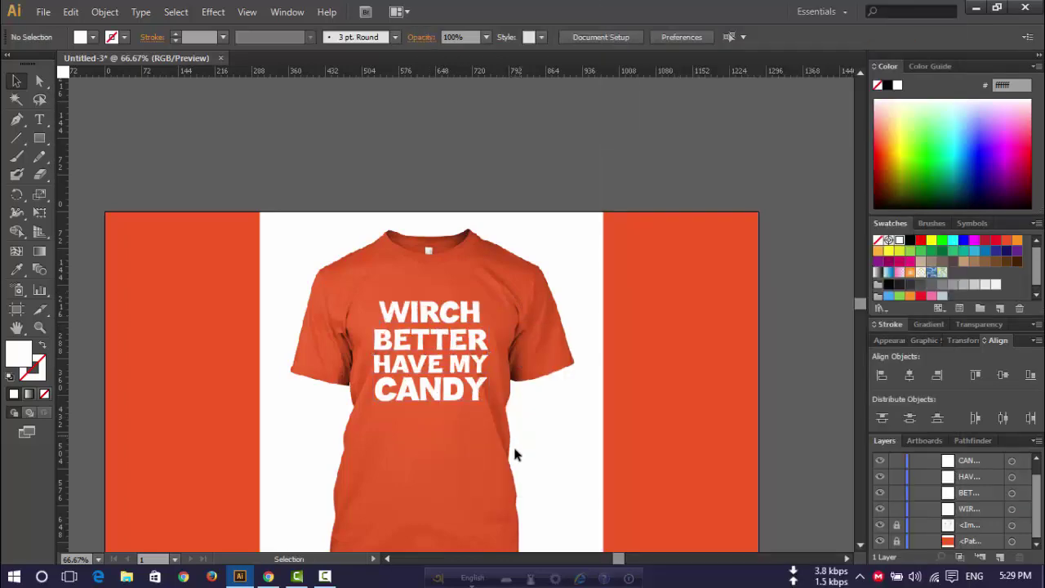
- Set BETTER, HAVE MY and CANDY in Candara Bold and enlarge them slightly
right_click(451, 339)
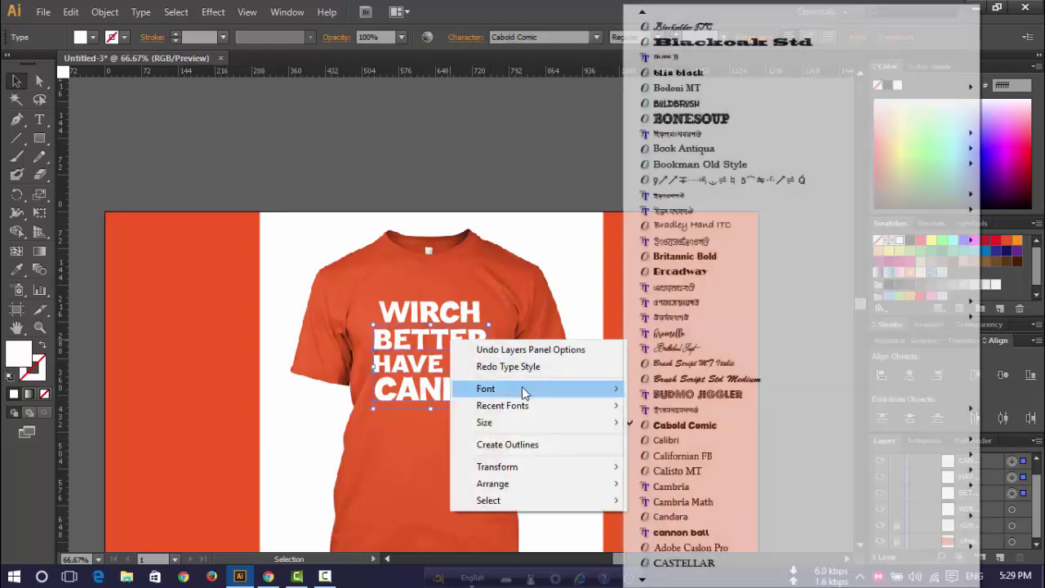
mouse_move(486, 388)
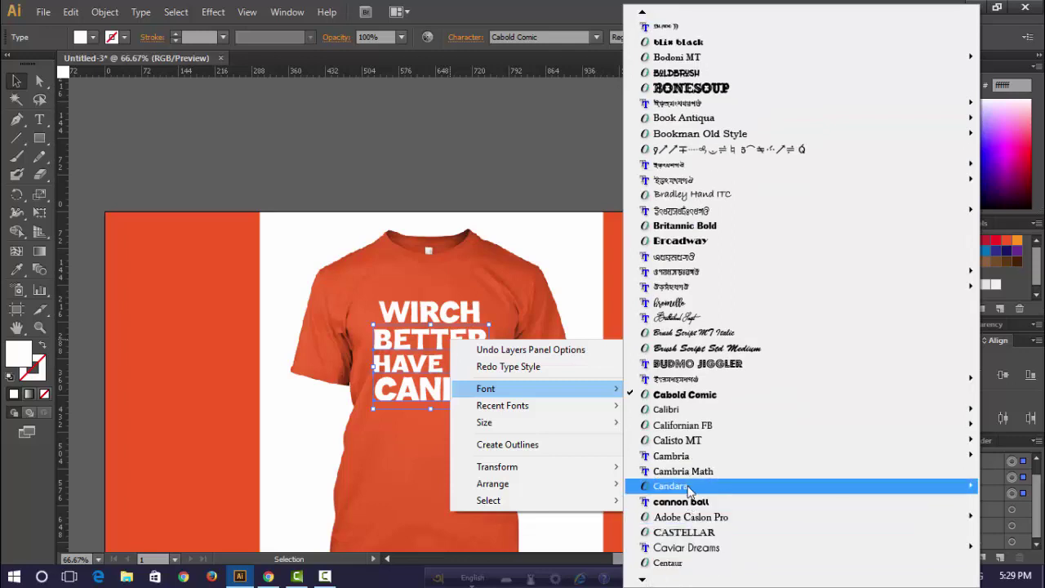
mouse_move(671, 486)
click(564, 521)
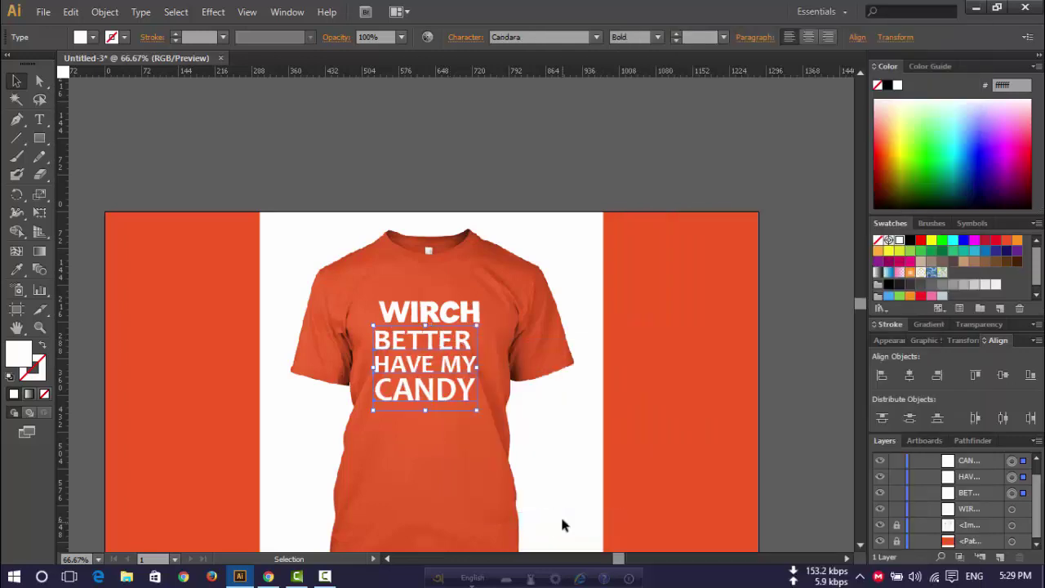
drag(476, 410, 483, 415)
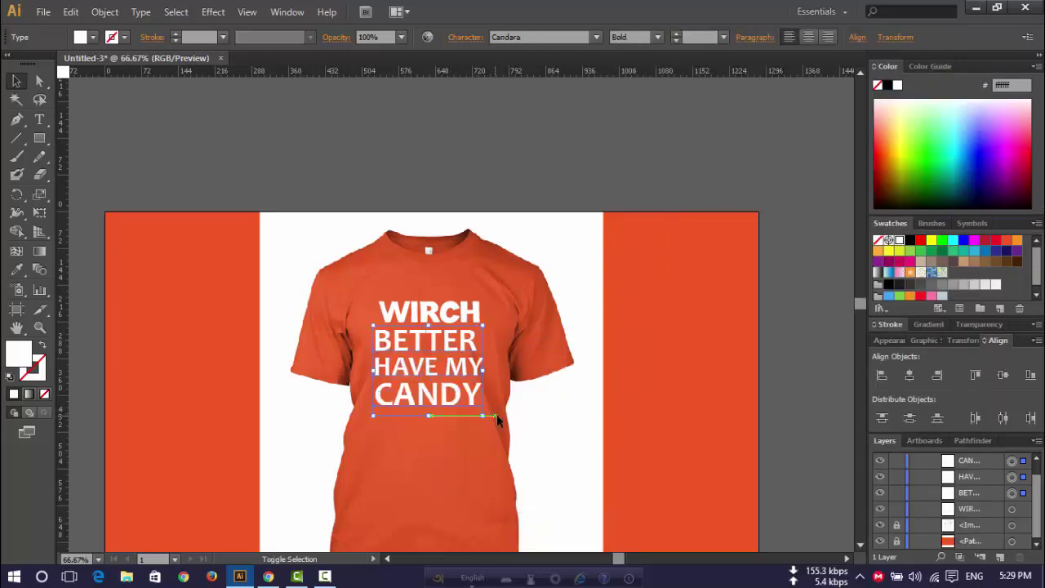
click(574, 421)
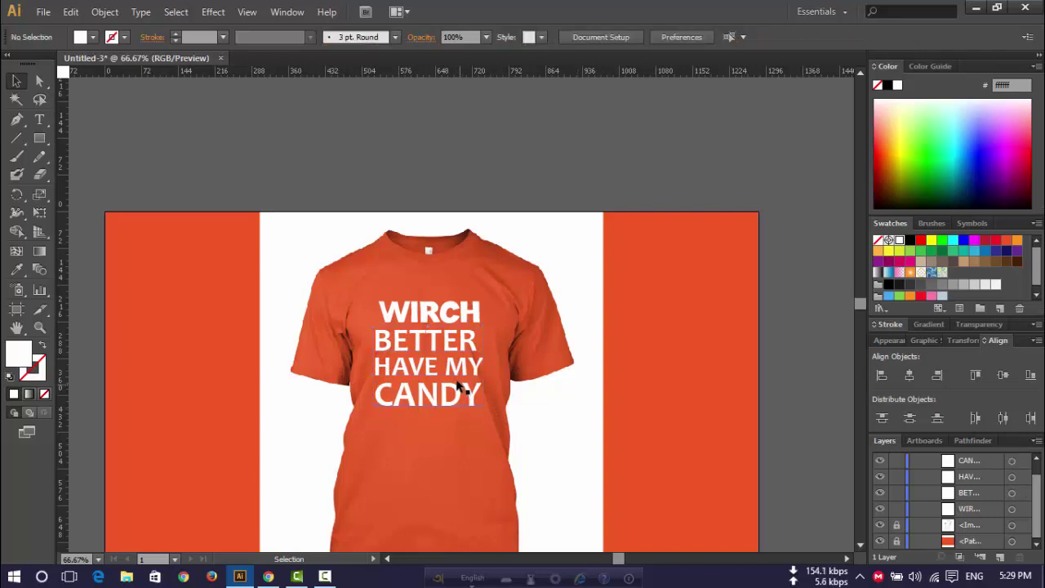
- Scale the WIRCH line down slightly
click(478, 327)
drag(480, 329, 467, 331)
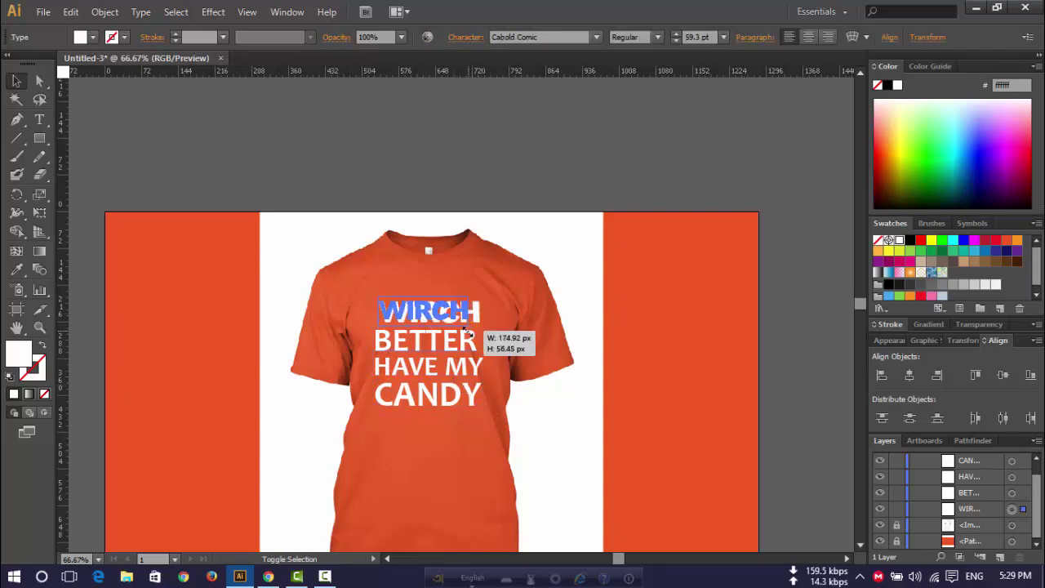
click(467, 460)
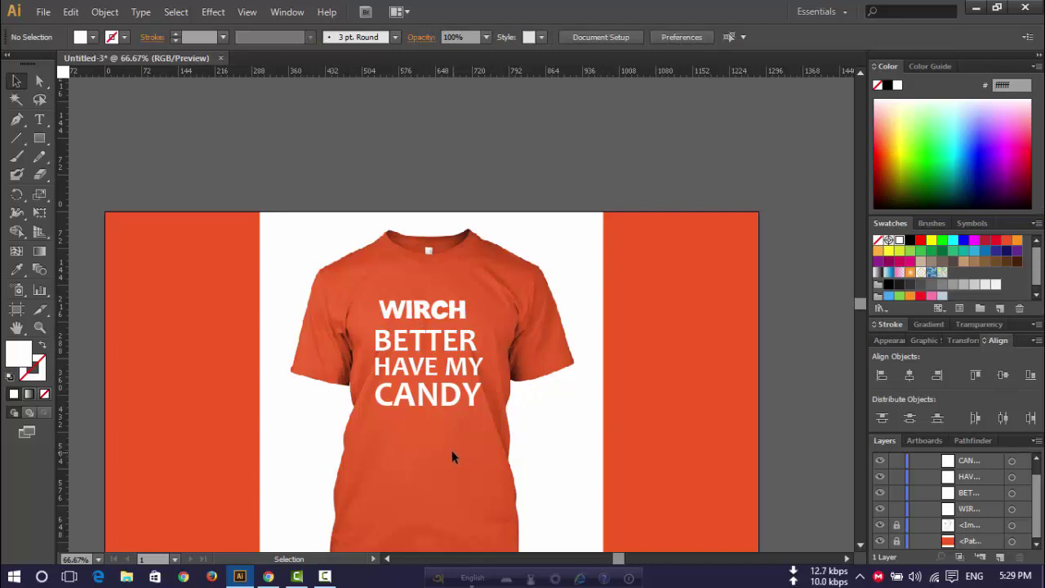
- Add vertical guides at the slogan's left and right edges, around 529 px and 741 px
drag(83, 342, 375, 370)
drag(64, 377, 481, 377)
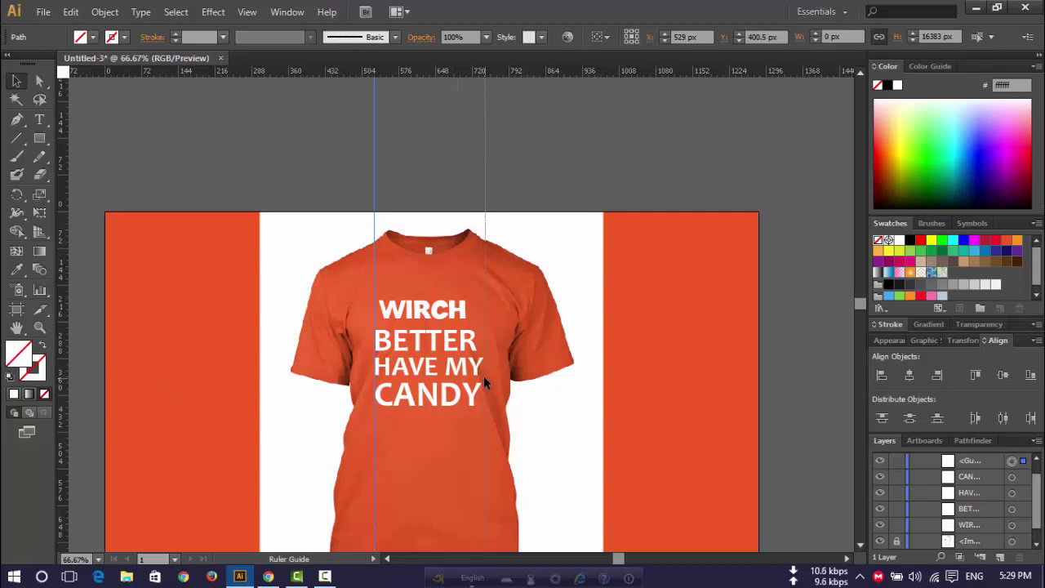
drag(481, 377, 484, 409)
click(555, 410)
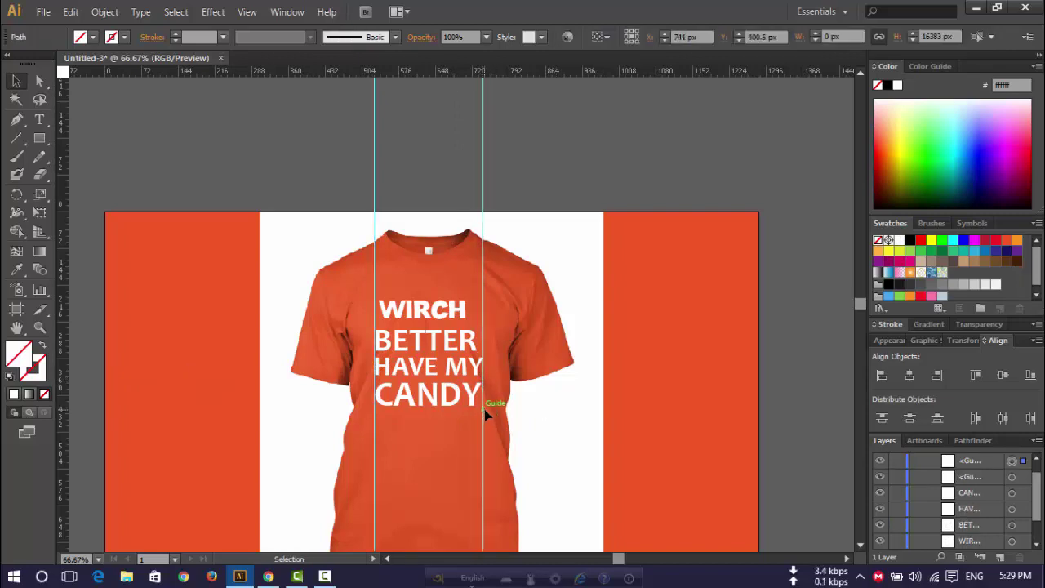
click(638, 428)
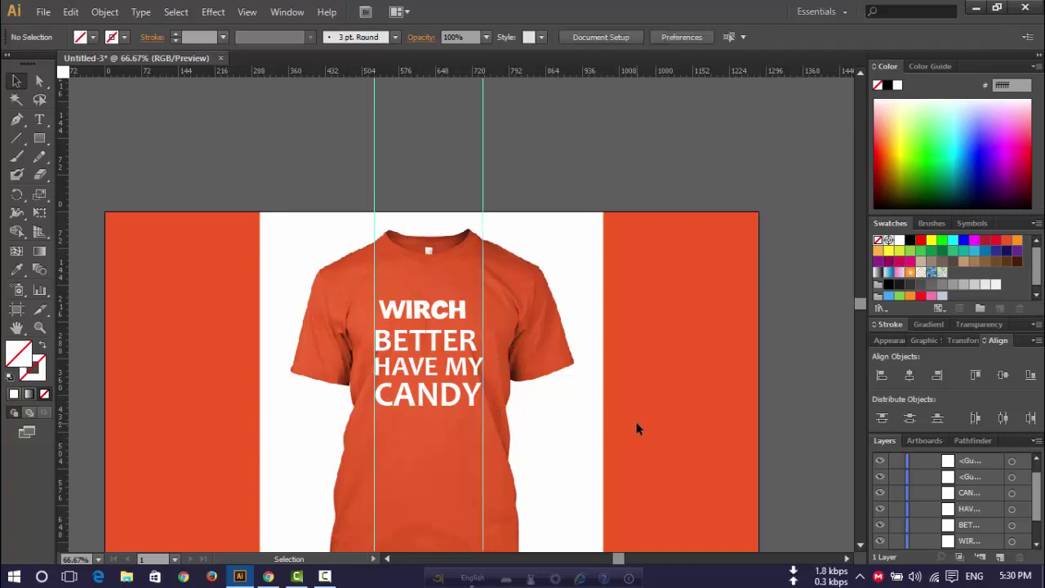
click(39, 328)
drag(344, 268, 501, 428)
- Space out the letters of CANDY with the Type tool
scroll(501, 427, down, 1)
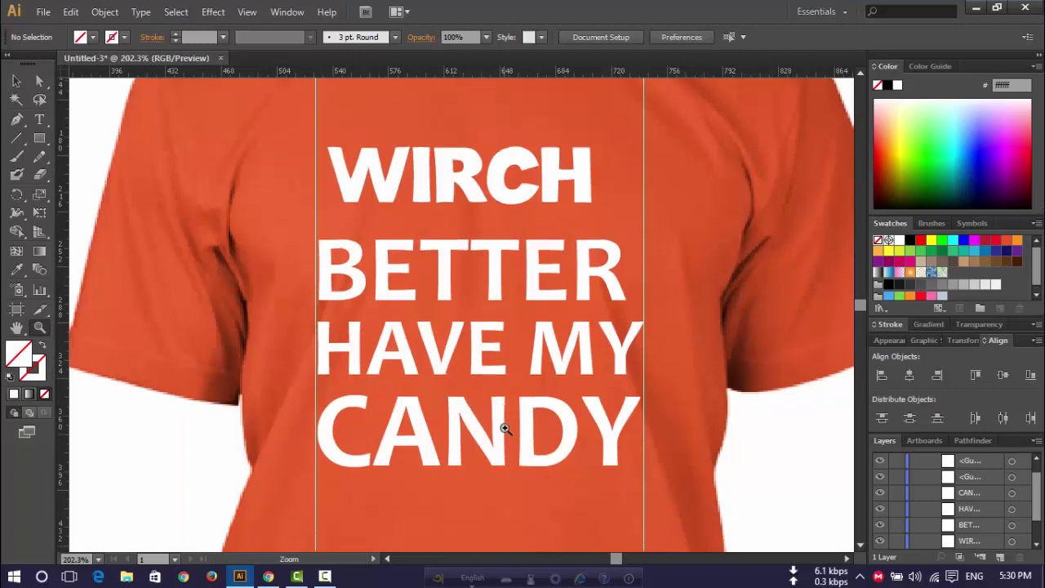
scroll(501, 428, down, 1)
click(16, 81)
click(371, 342)
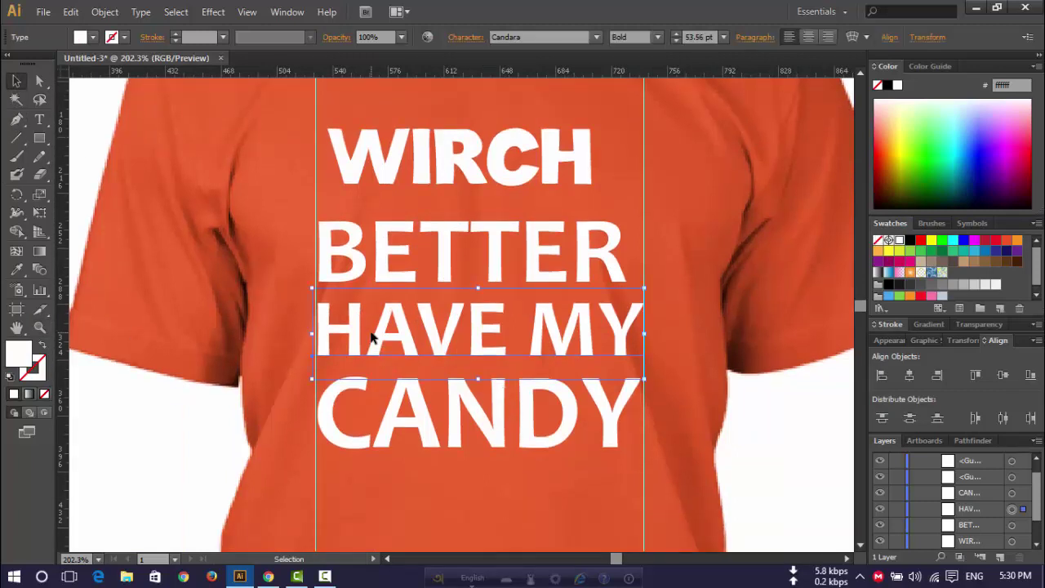
click(670, 372)
click(547, 409)
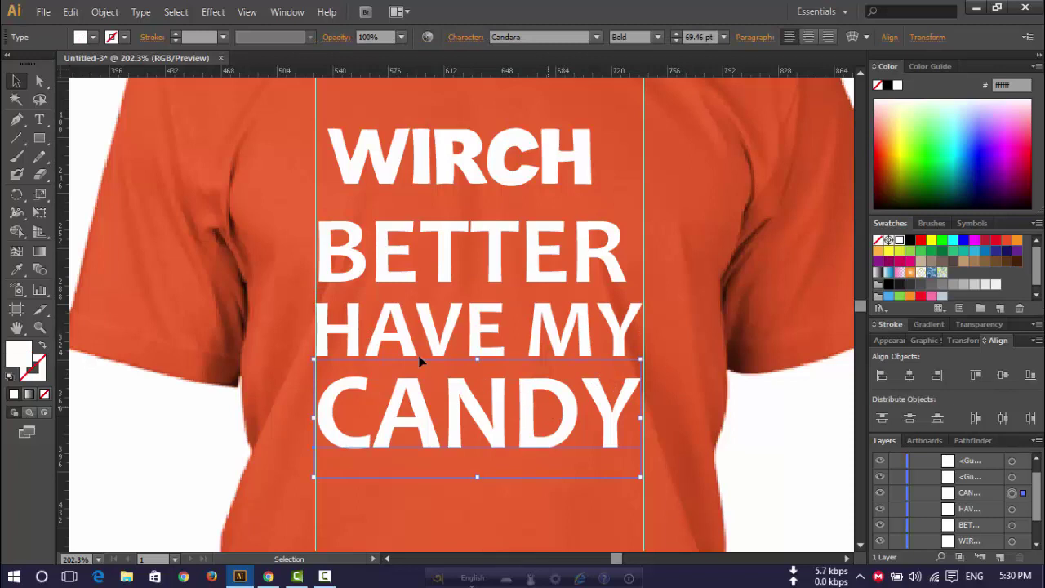
key(t)
click(386, 404)
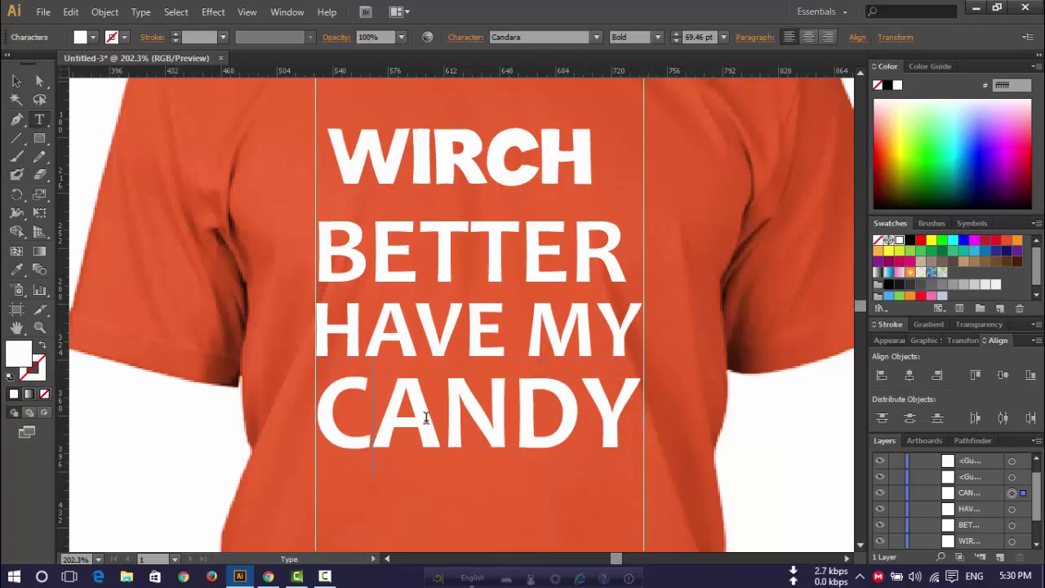
click(461, 412)
click(562, 408)
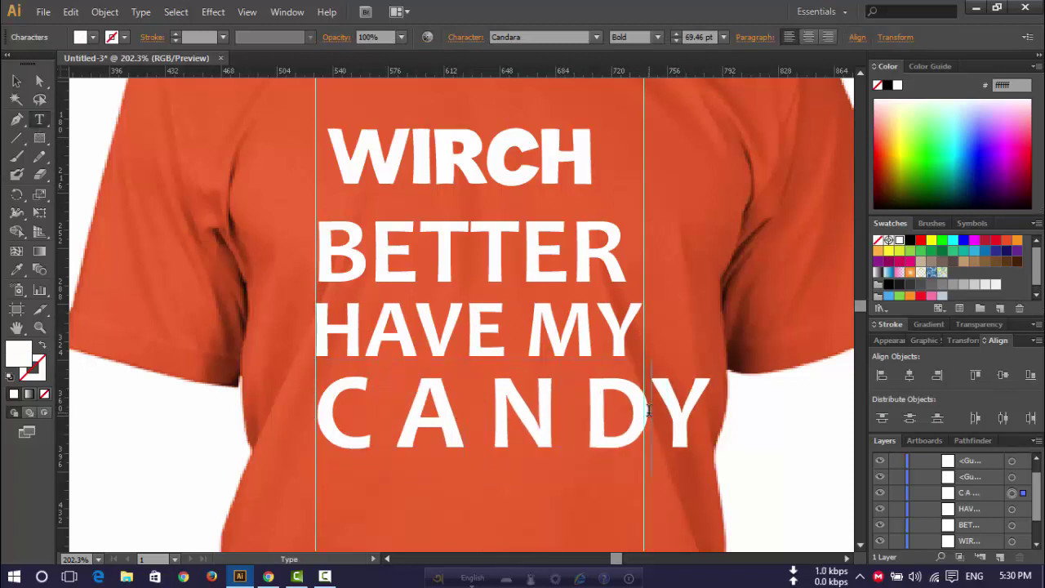
key(ctrl)
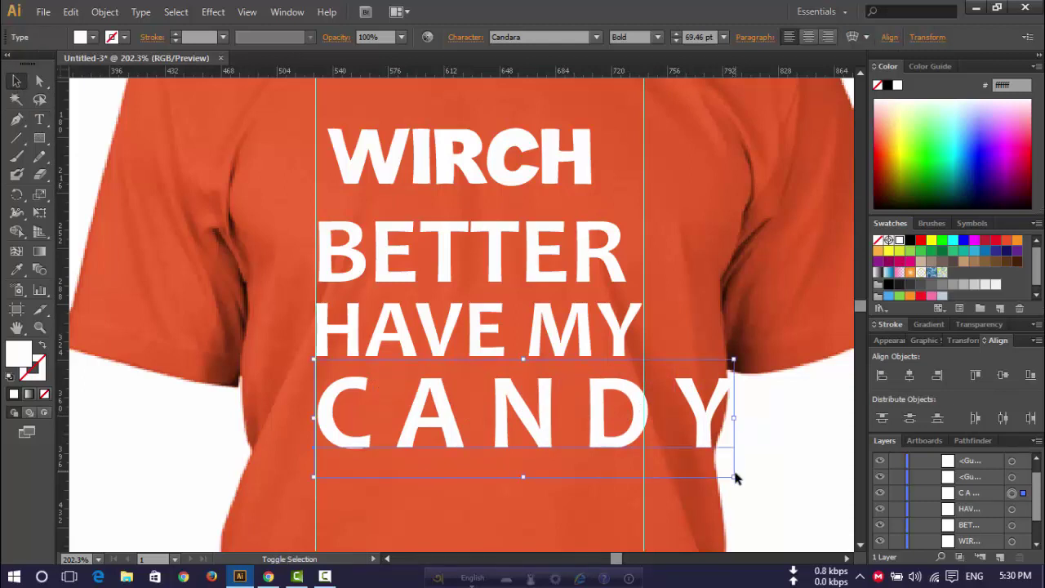
- Shrink CANDY and enlarge BETTER to fit the guides, and move WIRCH down
drag(725, 477, 646, 464)
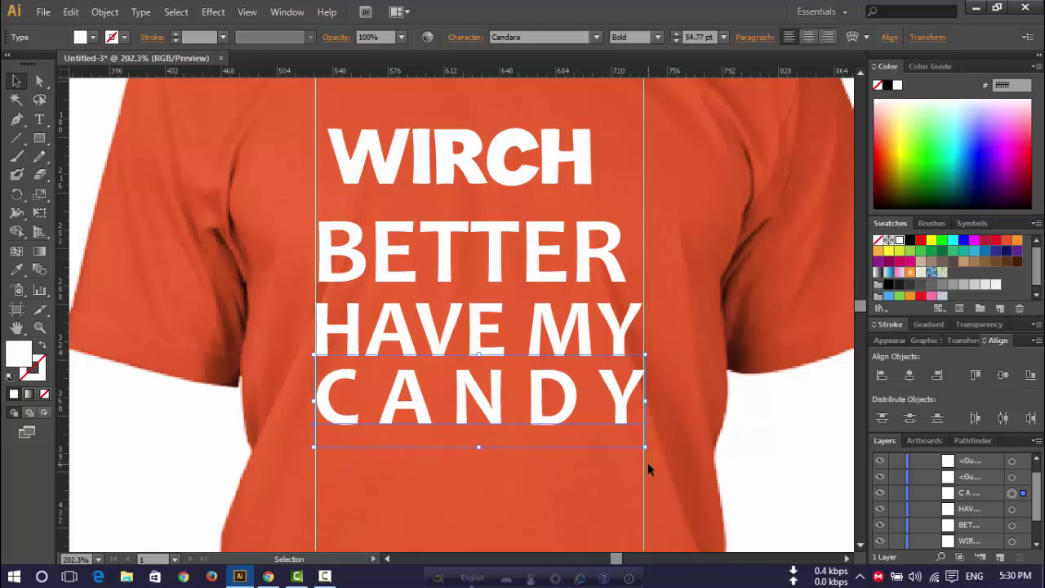
click(624, 279)
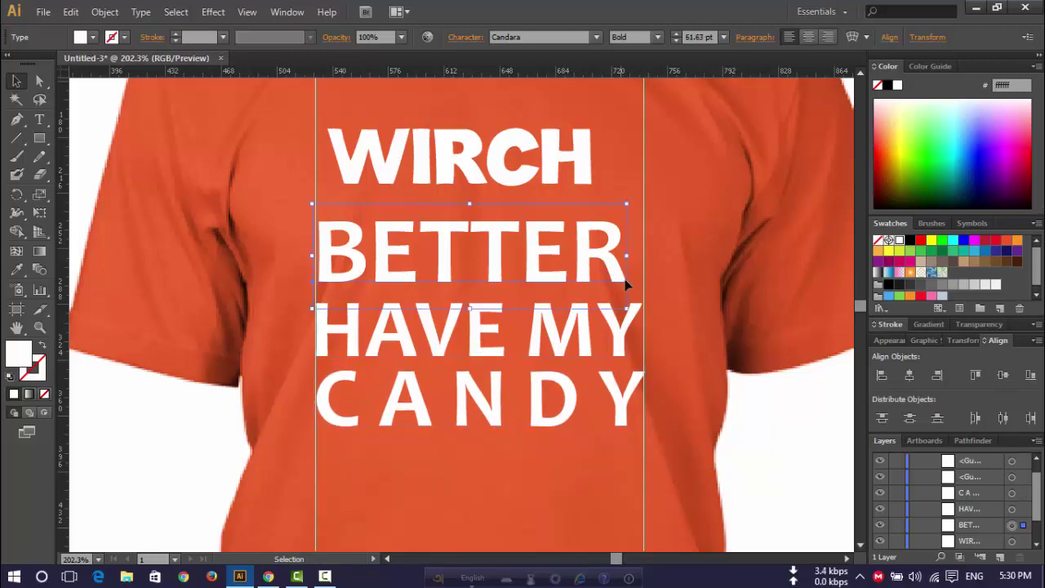
drag(628, 307, 644, 313)
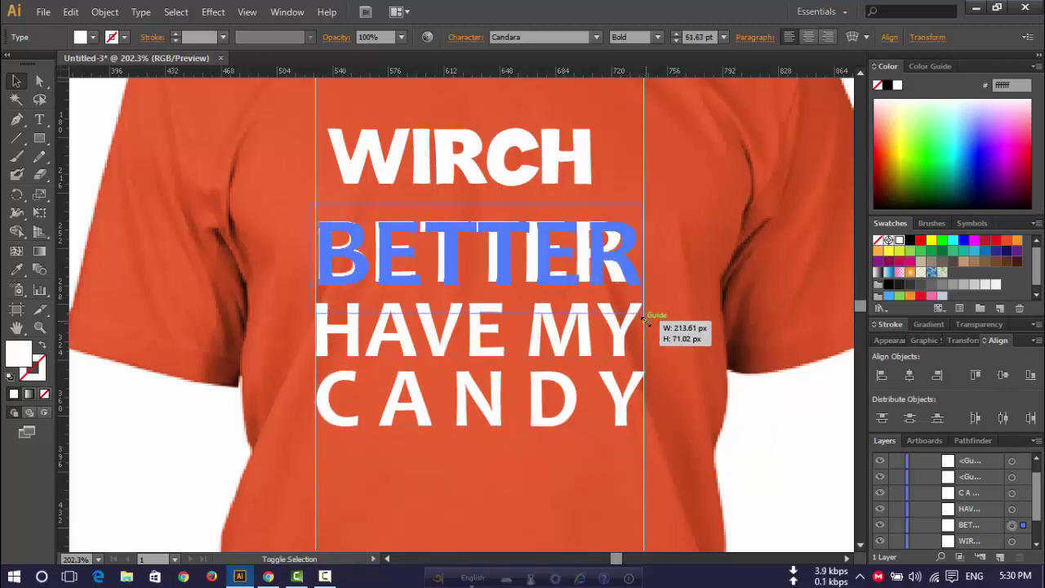
click(685, 347)
scroll(685, 340, up, 1)
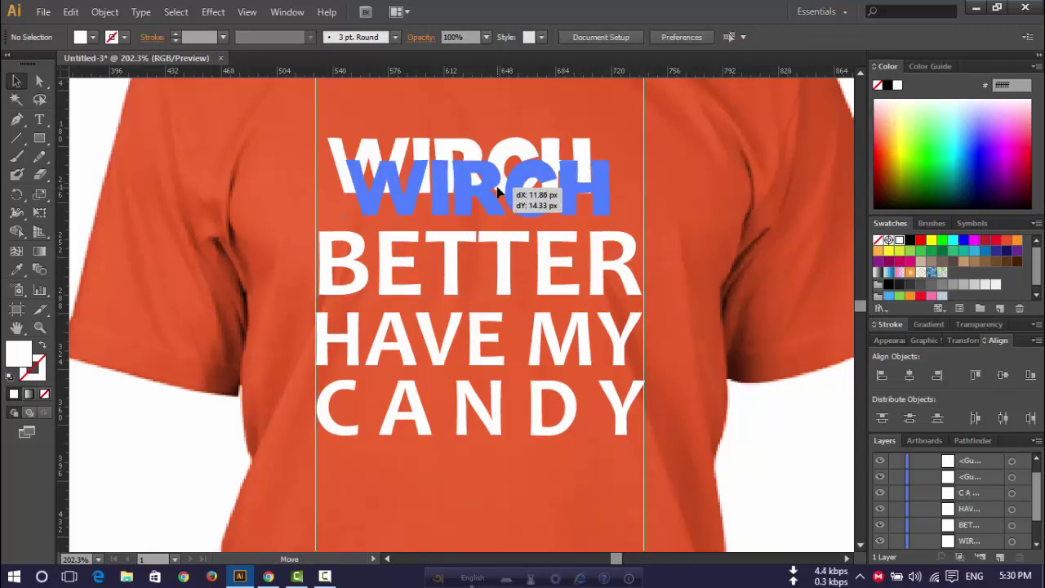
drag(480, 169, 499, 192)
- Horizontally centre all four slogan lines on each other
drag(515, 504, 510, 155)
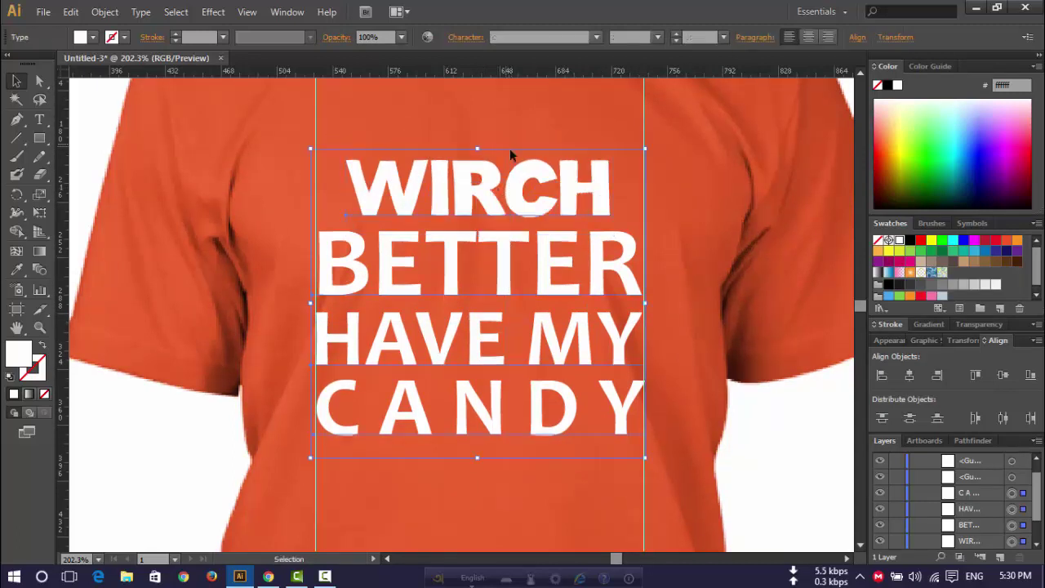
click(911, 377)
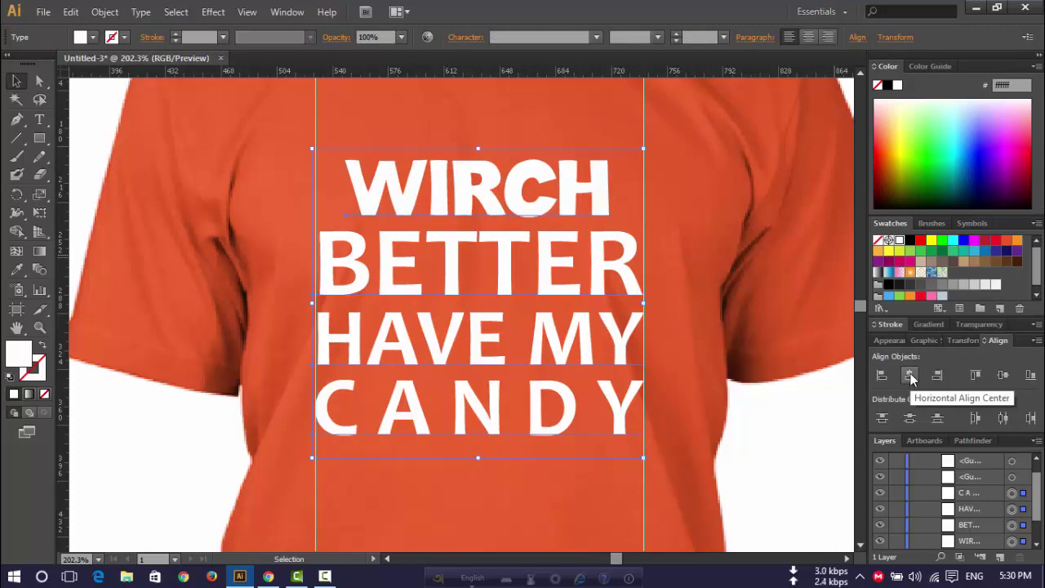
click(773, 353)
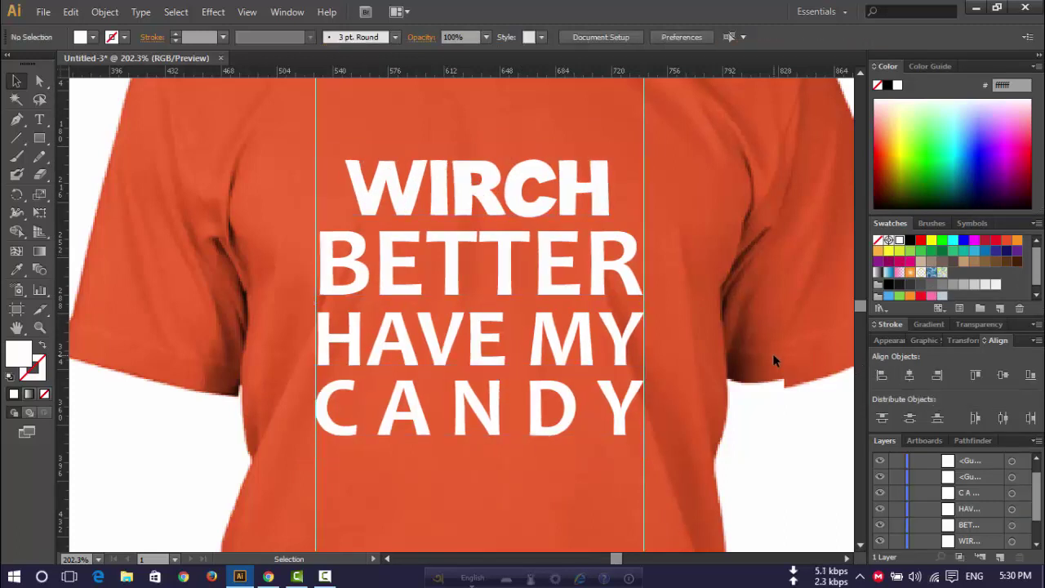
scroll(772, 353, up, 1)
scroll(773, 360, up, 1)
click(526, 231)
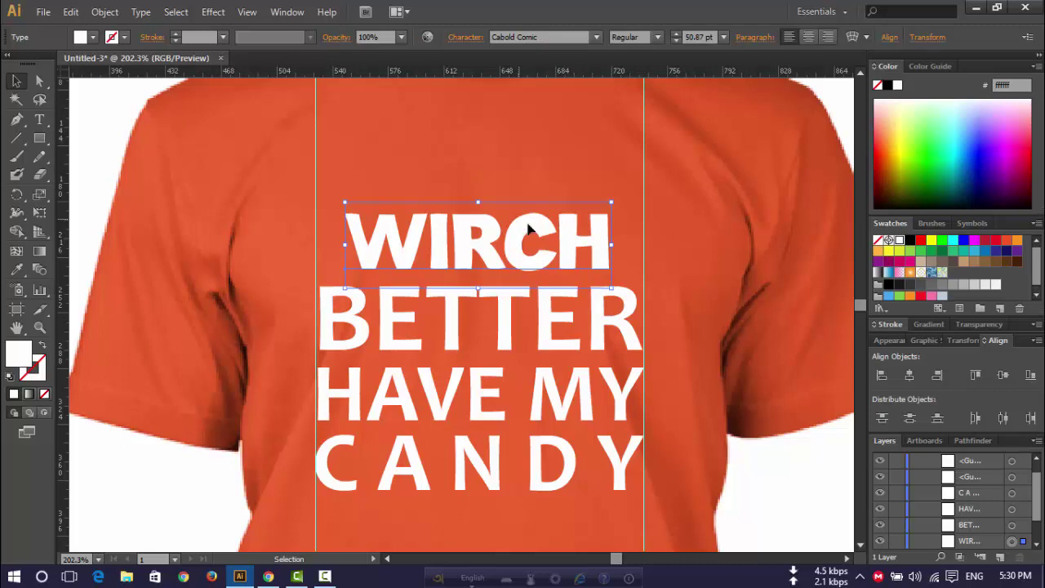
click(221, 138)
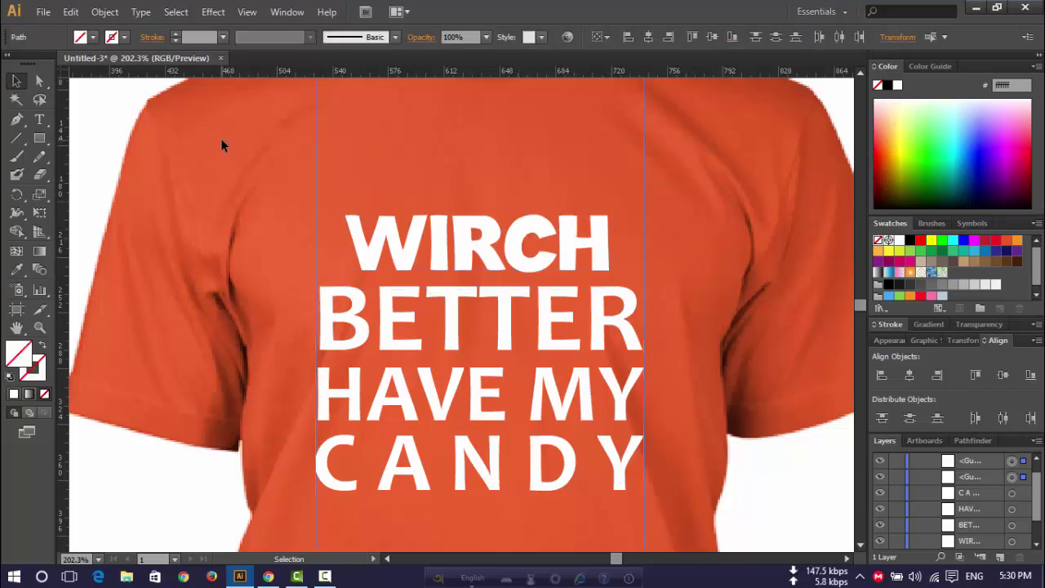
- Hide the guides, zoom out to the whole shirt, and switch to Chrome
key(ctrl+semicolon)
key(ctrl+minus)
key(ctrl+minus)
key(ctrl+minus)
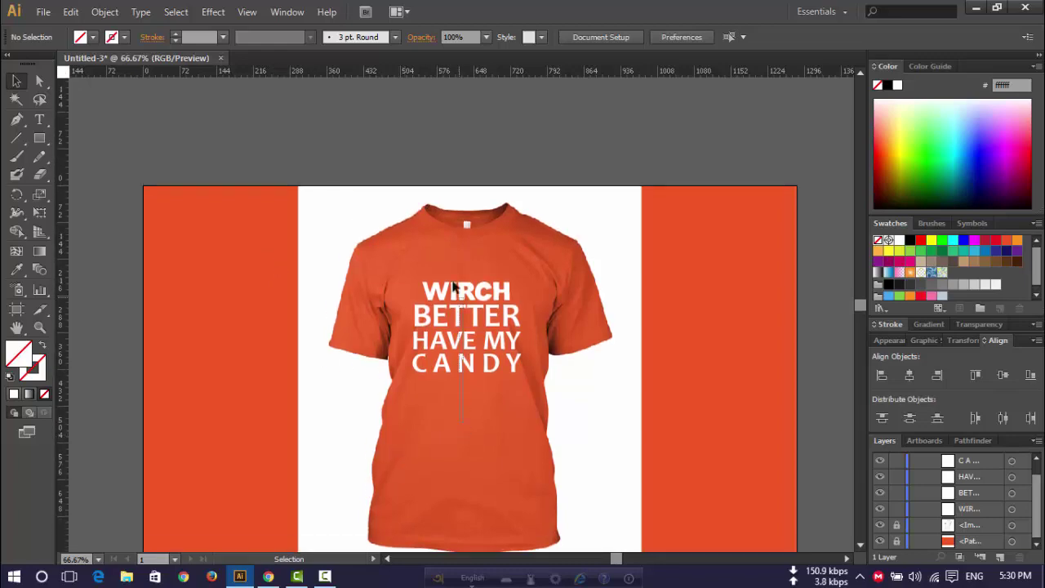
key(ctrl+a)
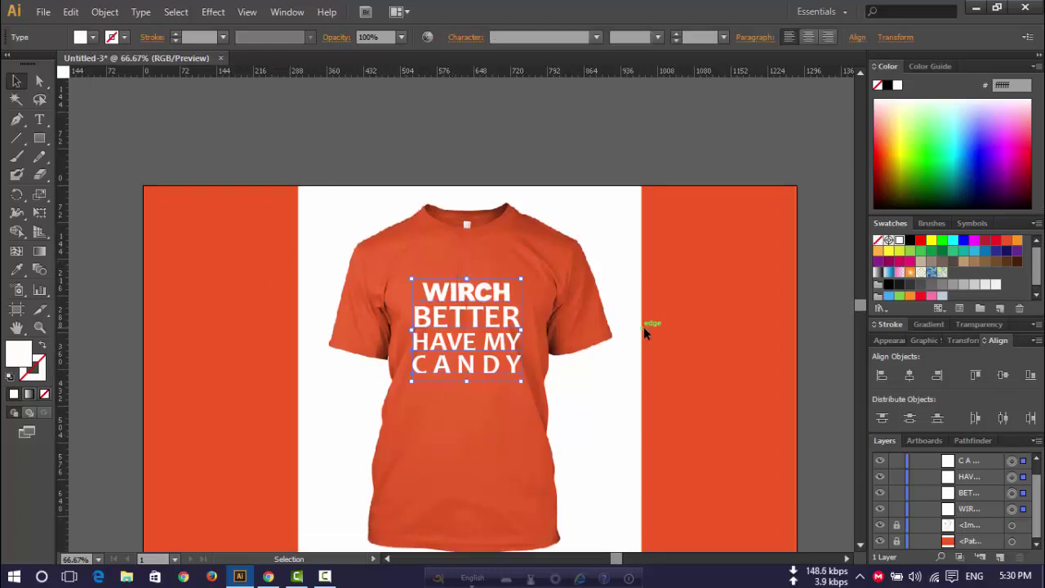
click(643, 326)
click(269, 577)
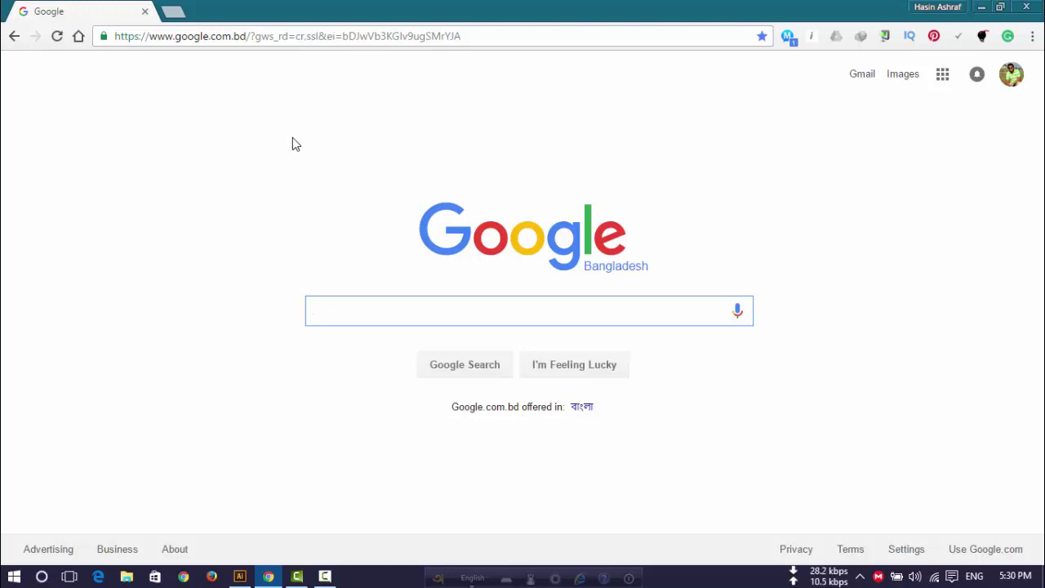
- Search Google for 'halloween bird' and view the image results
text(hall)
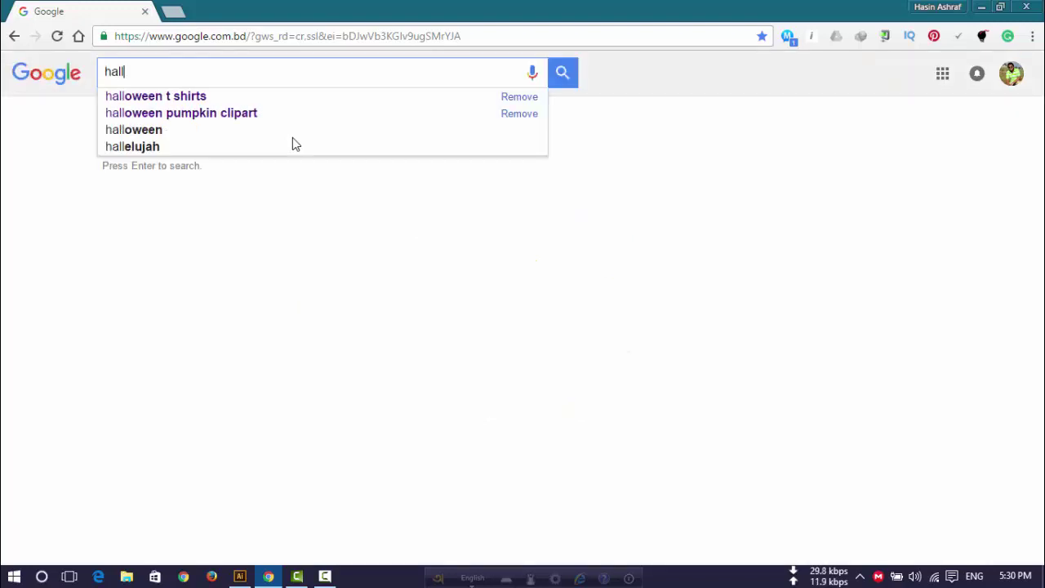
key(Down)
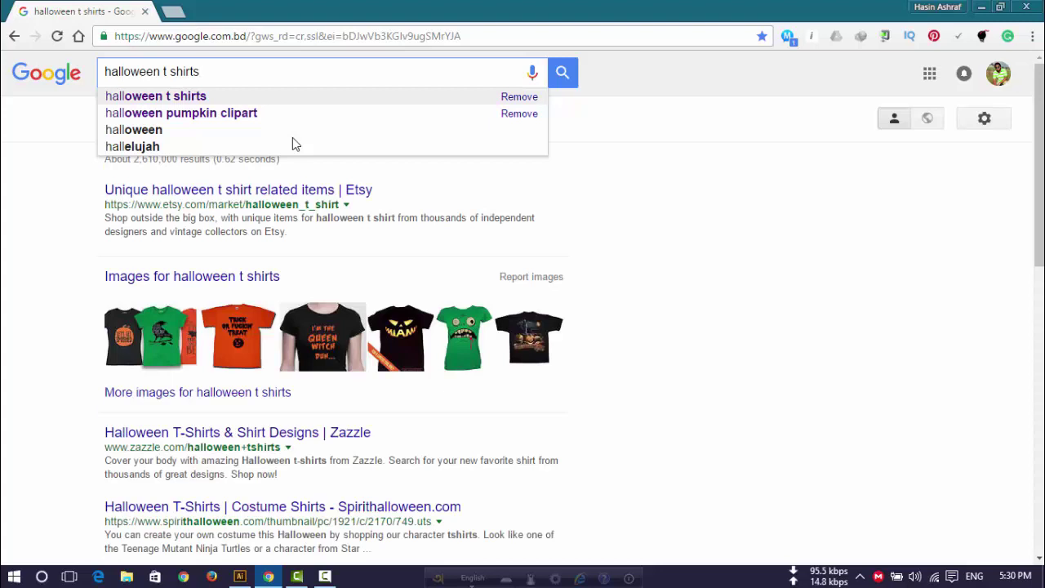
key(BackSpace)
key(BackSpace)
key(BackSpace)
key(BackSpace)
key(BackSpace)
key(BackSpace)
key(BackSpace)
key(BackSpace)
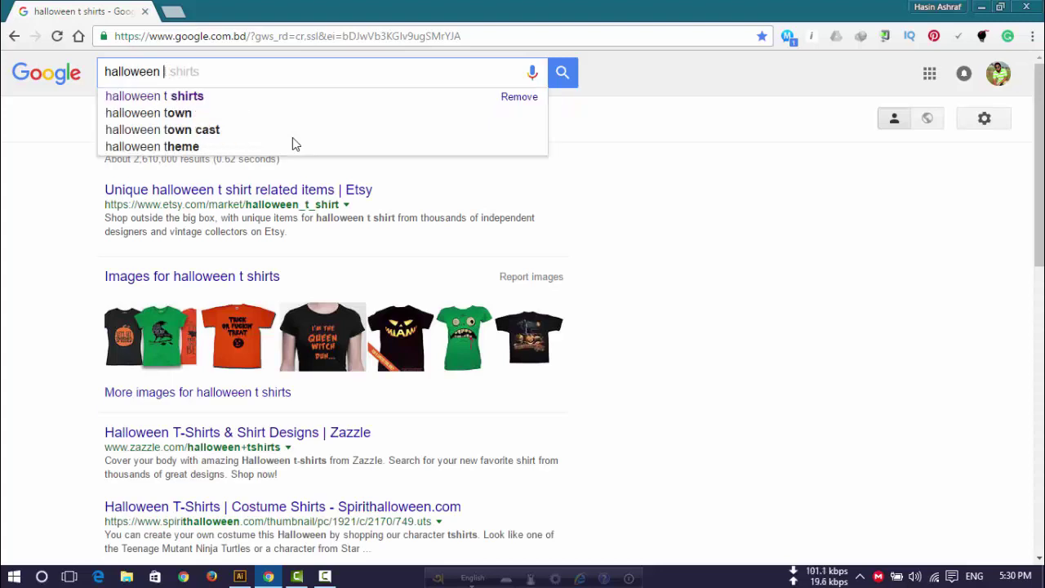
text(bi)
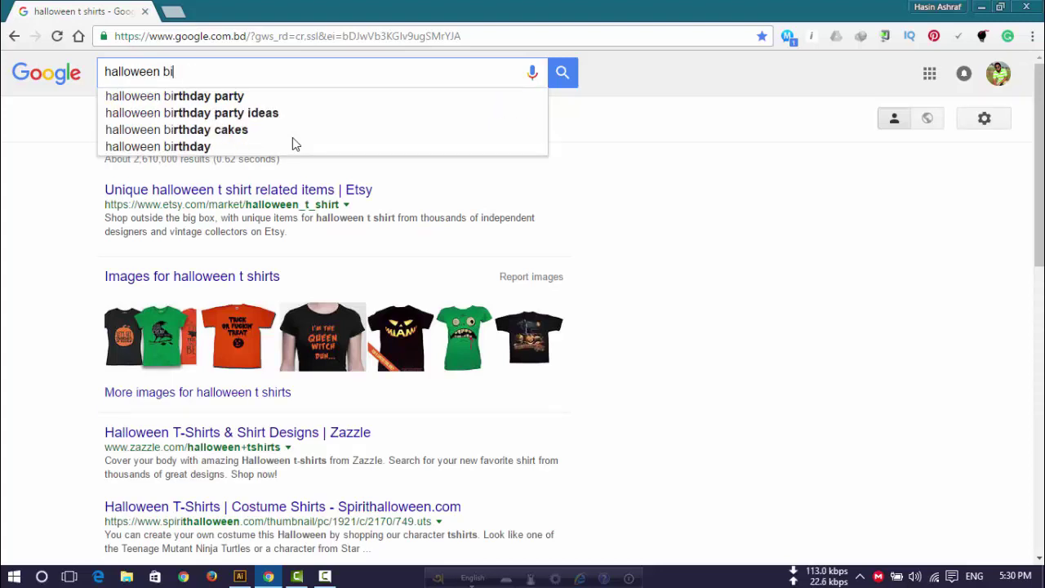
text(rd)
key(Return)
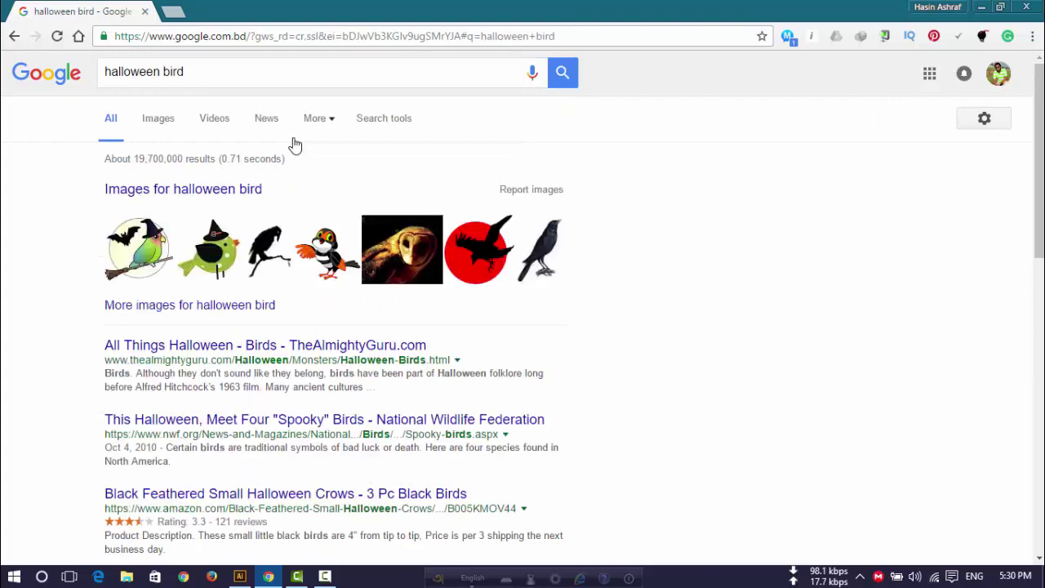
click(155, 121)
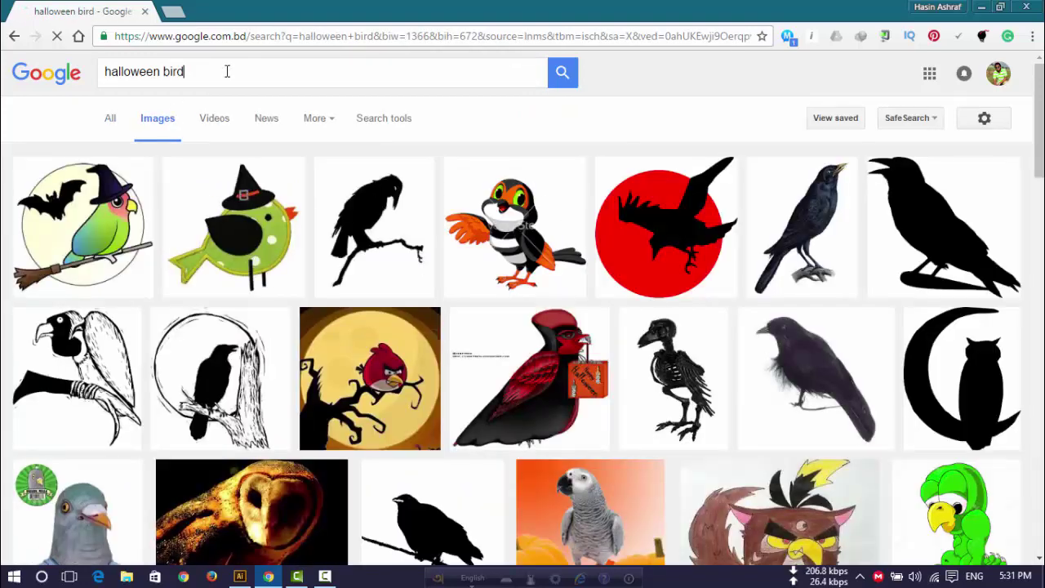
- Refine the image search query to 'halloween clipart'
click(227, 71)
text(cl)
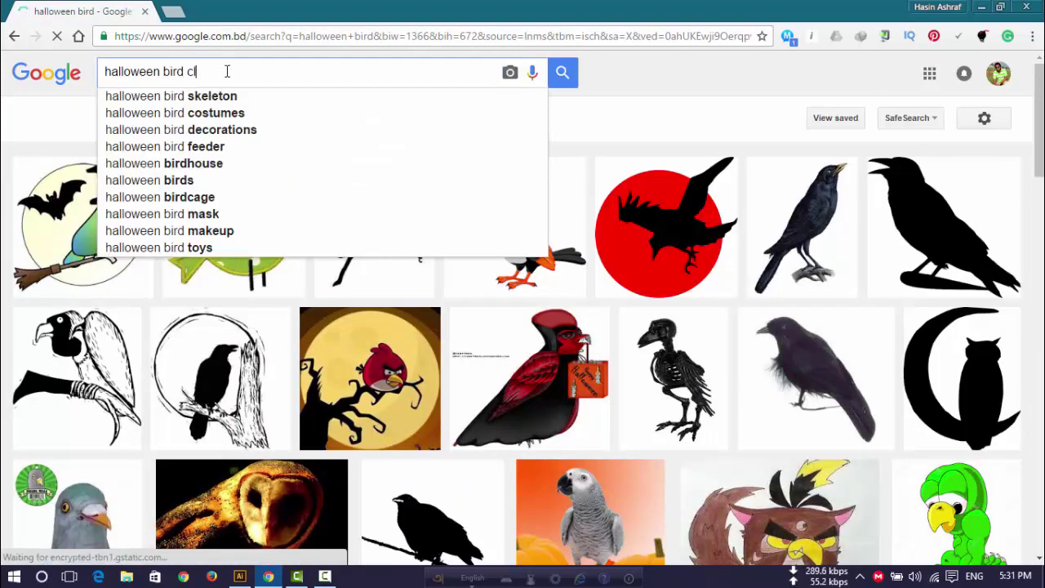
text(ipart)
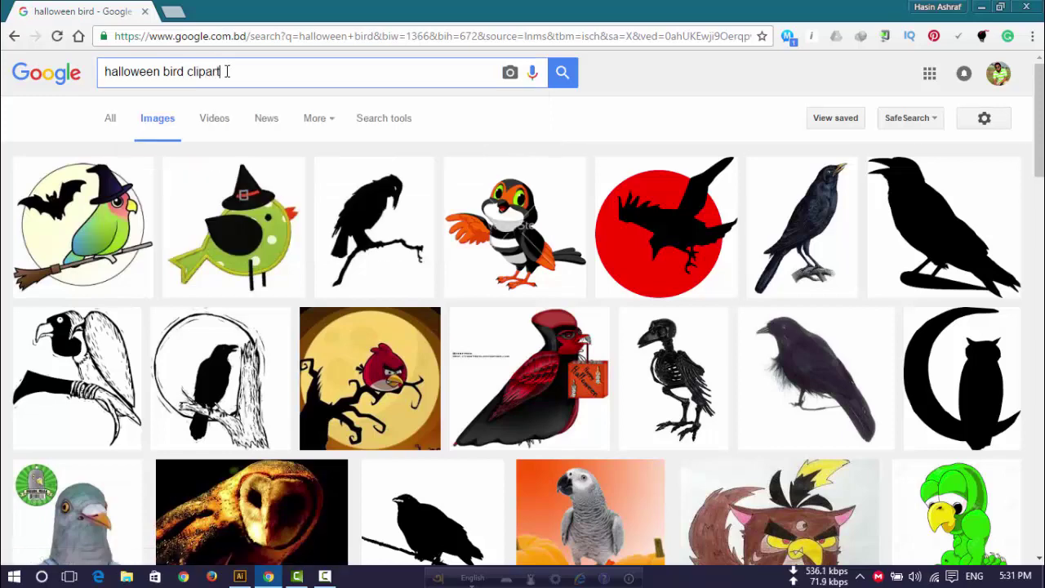
key(Return)
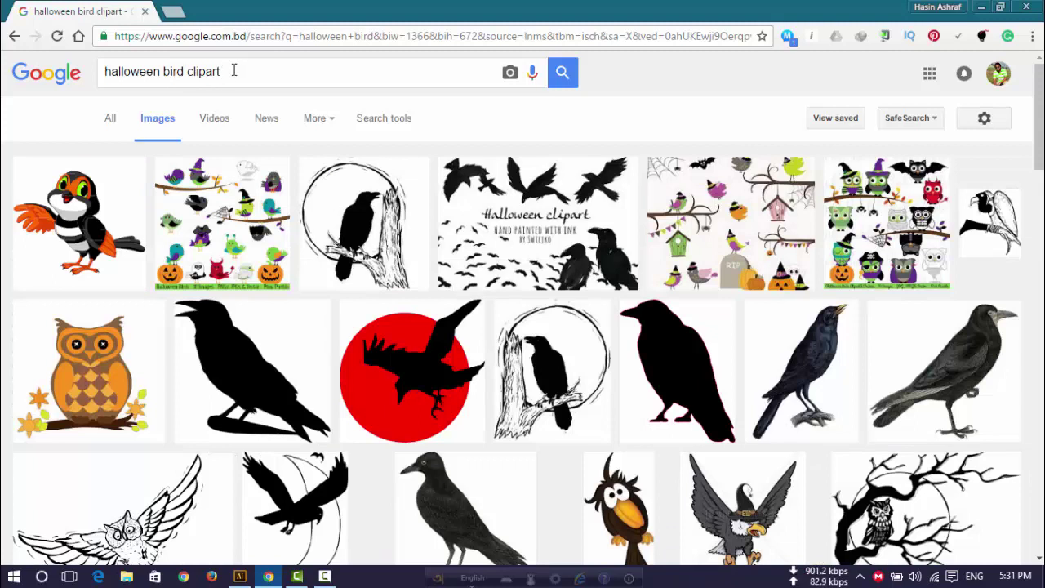
drag(222, 72, 167, 73)
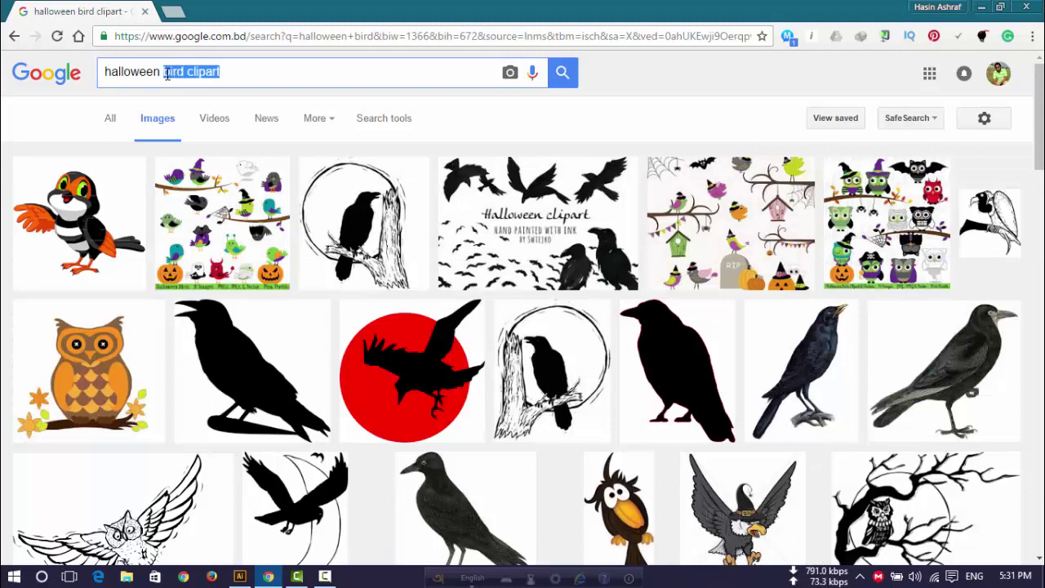
key(BackSpace)
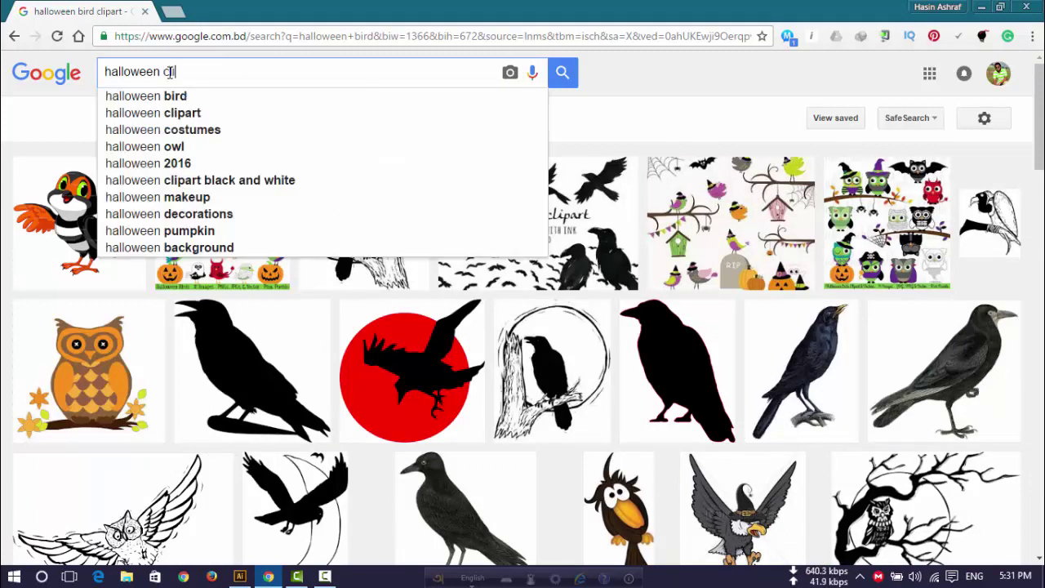
text(ipart)
key(Return)
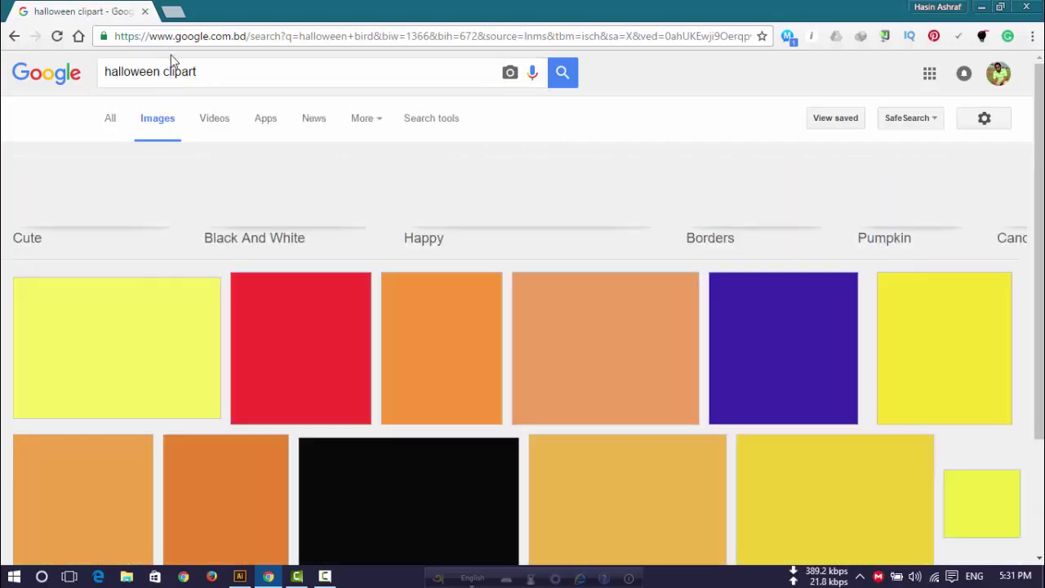
- Browse the Google Images bat results and preview the black bat clipart and a related image
scroll(418, 298, down, 3)
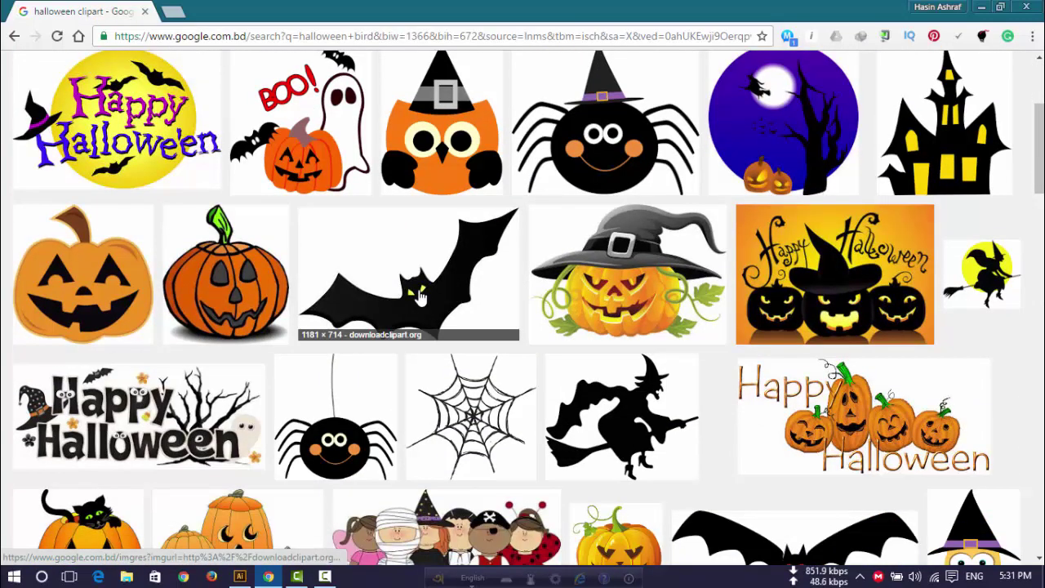
scroll(418, 298, down, 2)
scroll(418, 298, down, 1)
scroll(418, 298, down, 2)
scroll(422, 296, up, 3)
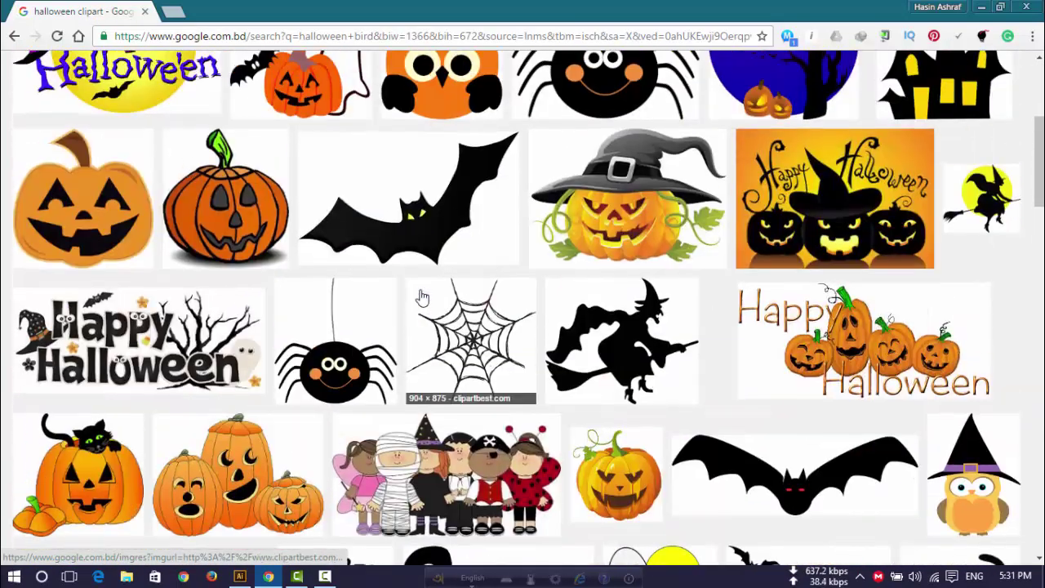
scroll(422, 296, up, 2)
scroll(422, 298, down, 1)
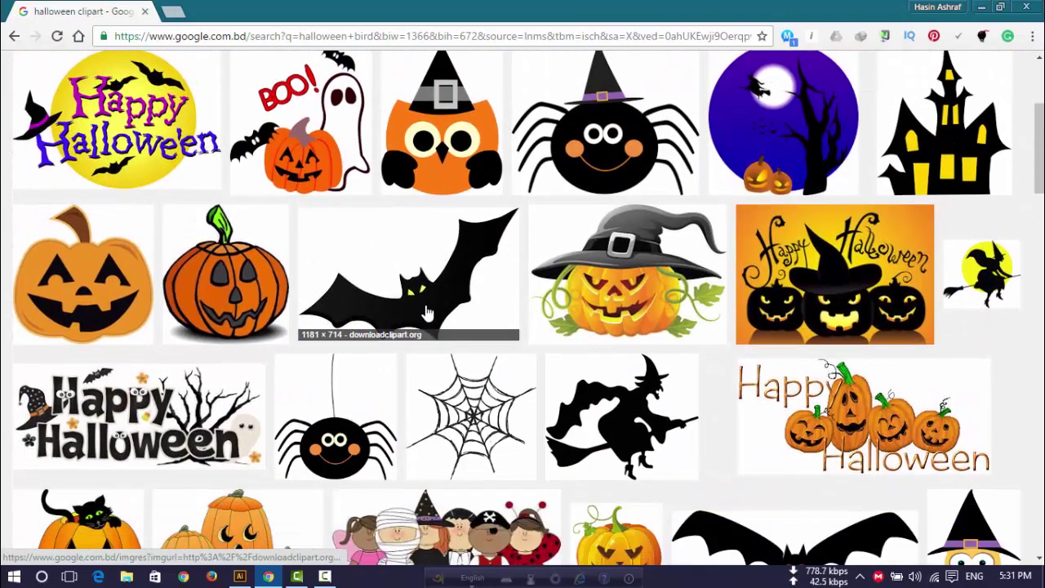
click(425, 303)
scroll(434, 308, down, 3)
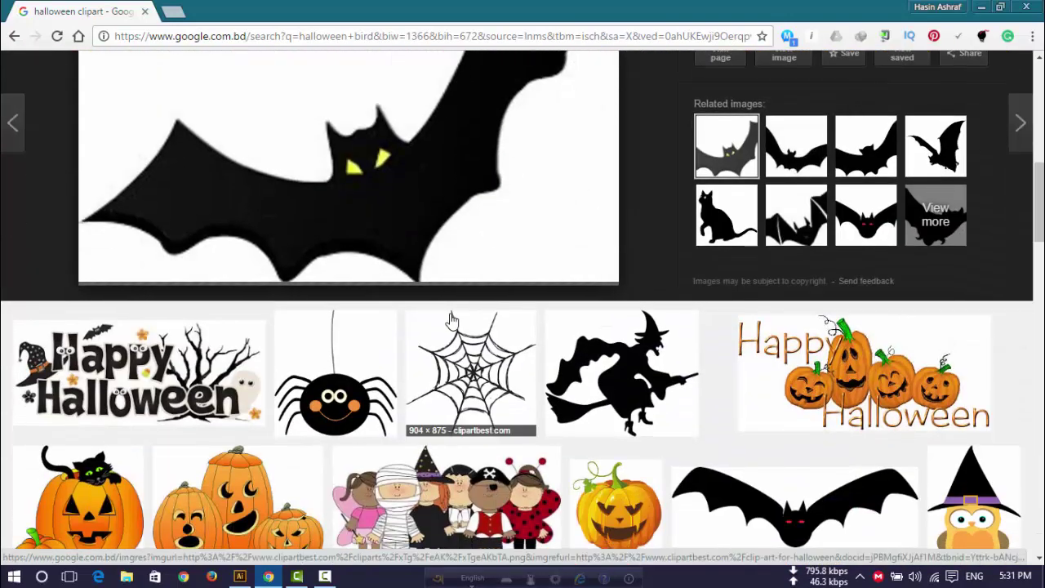
scroll(450, 320, up, 2)
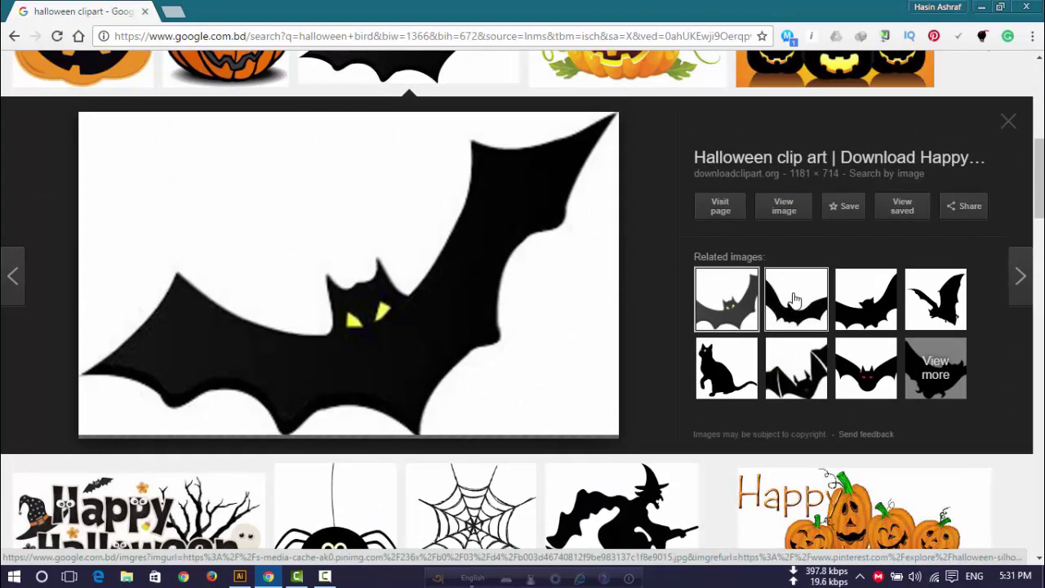
click(794, 300)
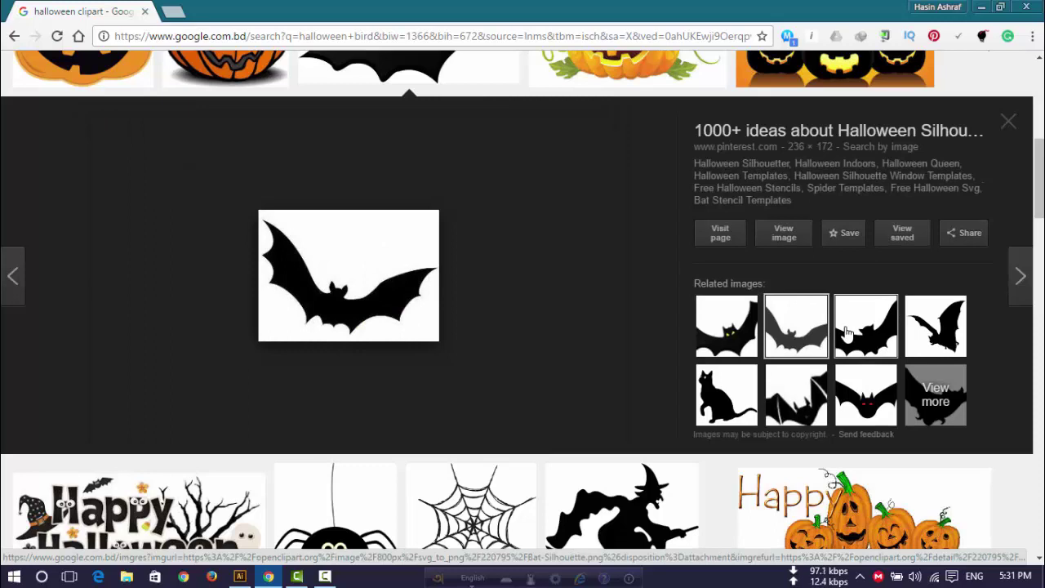
- Open the full-size bat image and save it to the Desktop as a JPEG
click(789, 235)
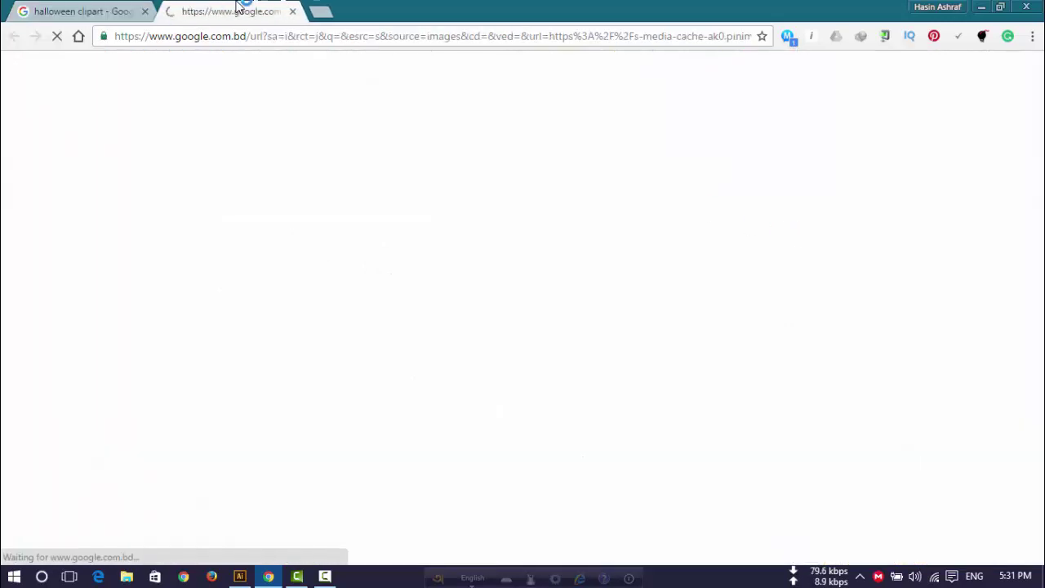
right_click(62, 137)
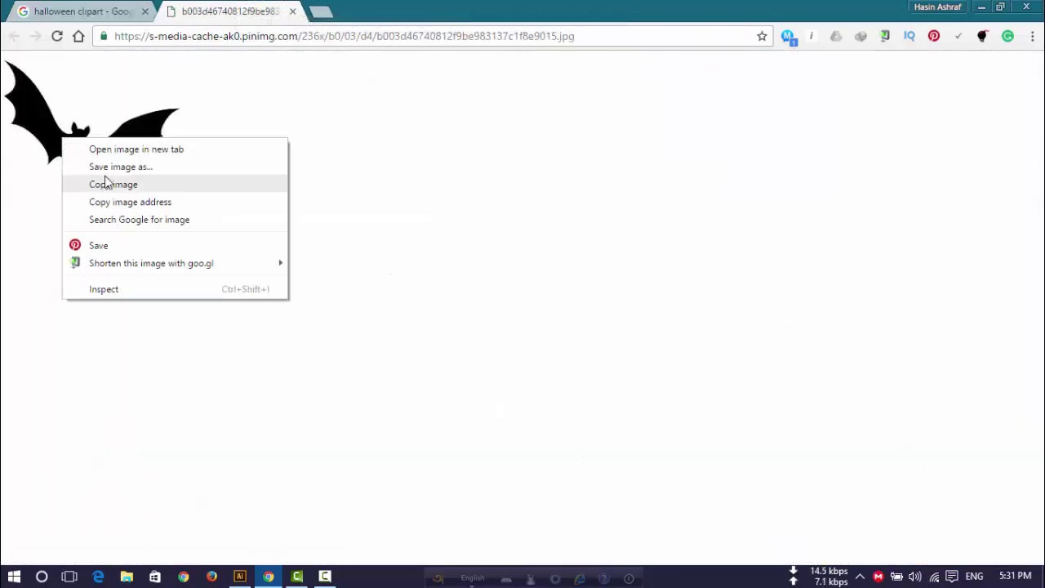
click(108, 168)
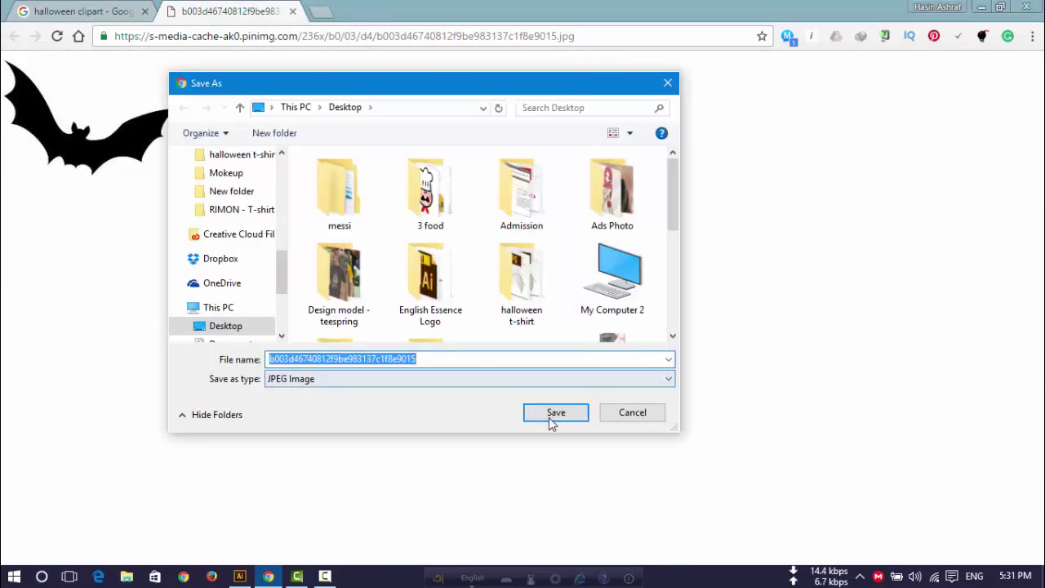
click(551, 418)
- Open the saved bat JPG in Illustrator, enlarge it, and apply Image Trace
click(981, 7)
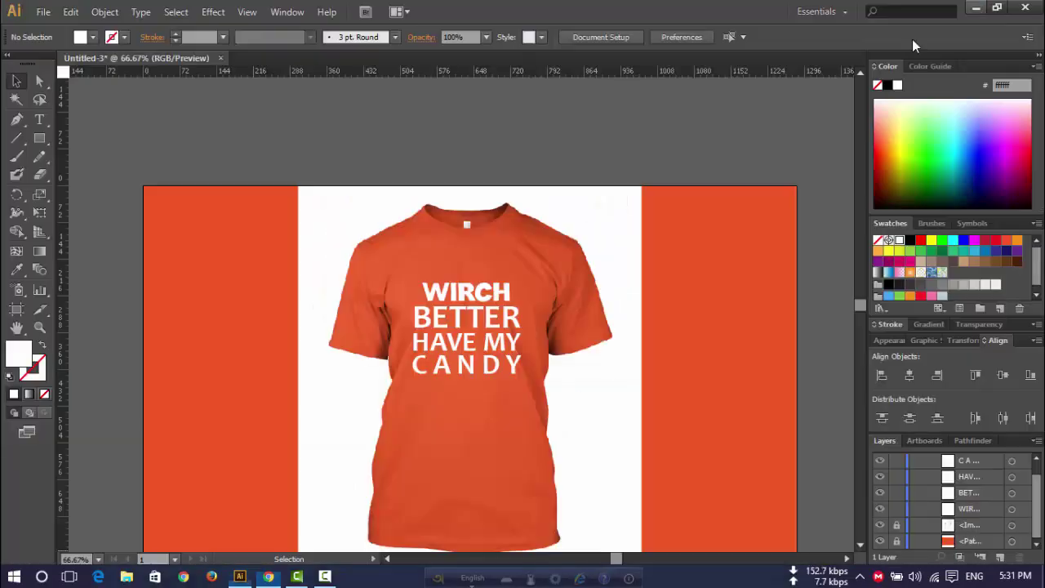
click(43, 11)
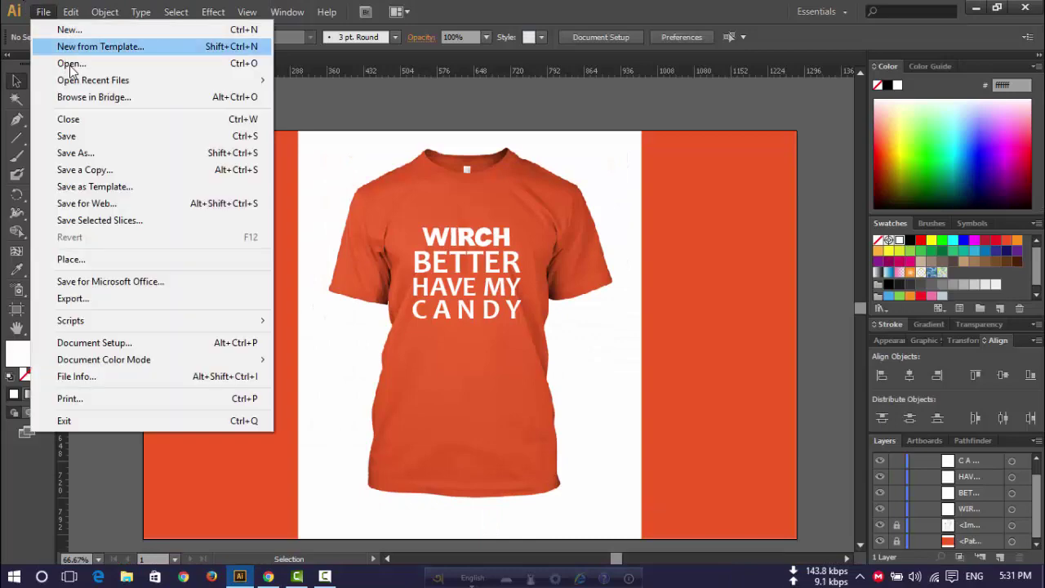
click(96, 61)
scroll(536, 291, down, 3)
double_click(378, 190)
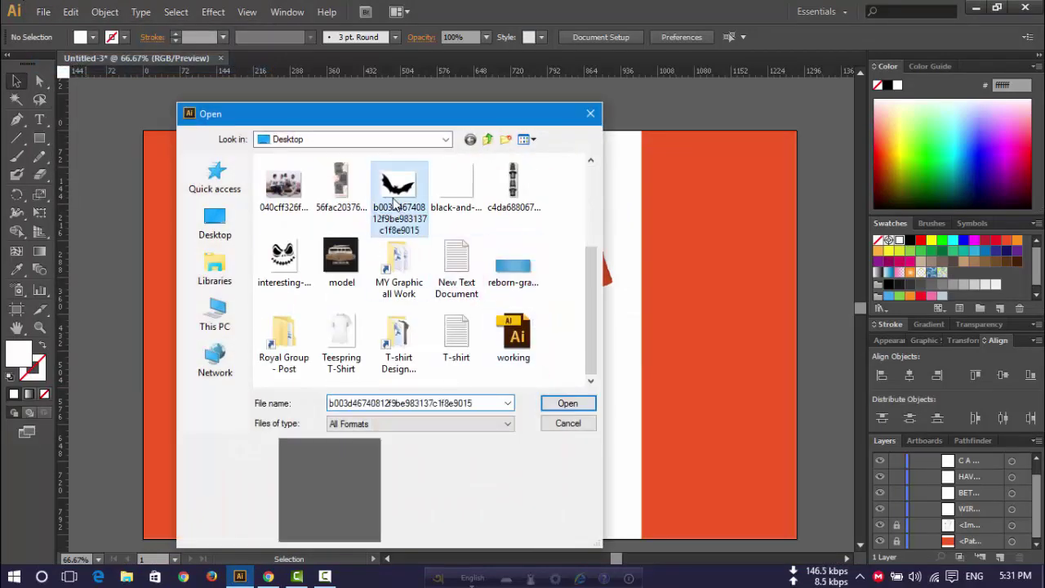
mouse_move(506, 367)
mouse_down()
mouse_move(307, 214)
mouse_move(610, 414)
mouse_up()
click(412, 36)
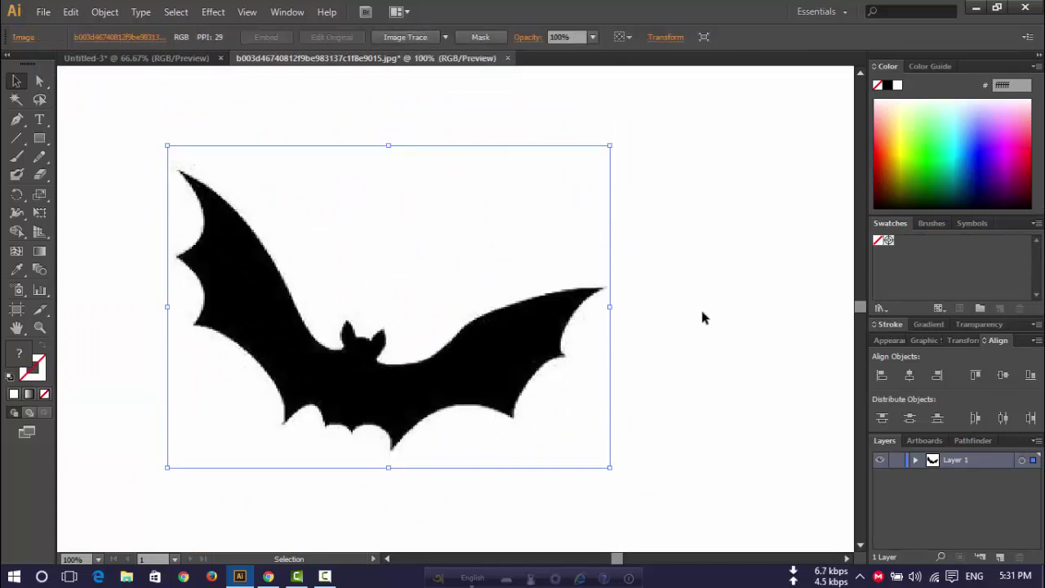
- Move the traced bat image up above the artboard and zoom out to see it whole
click(674, 253)
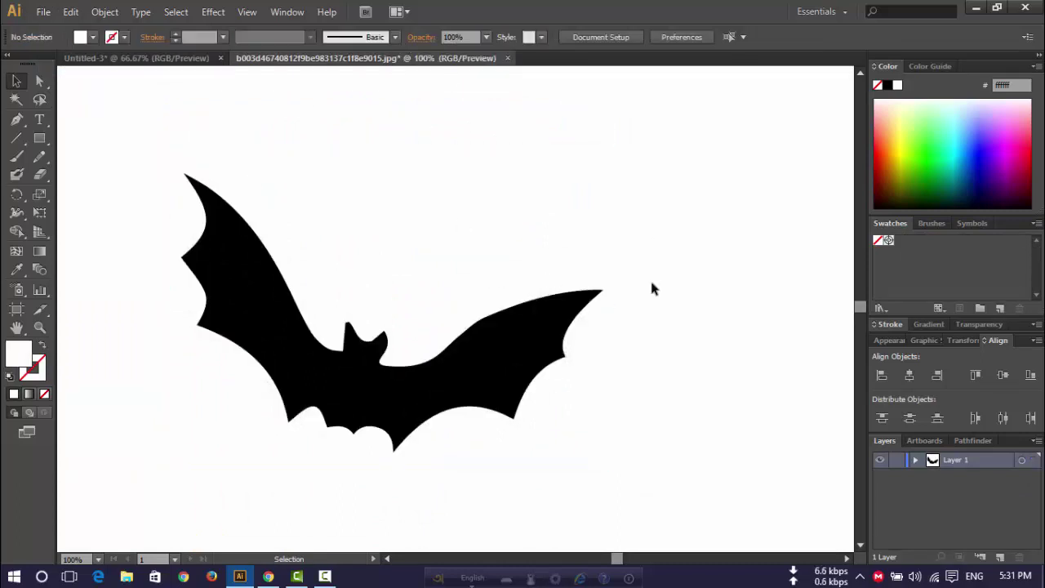
double_click(517, 308)
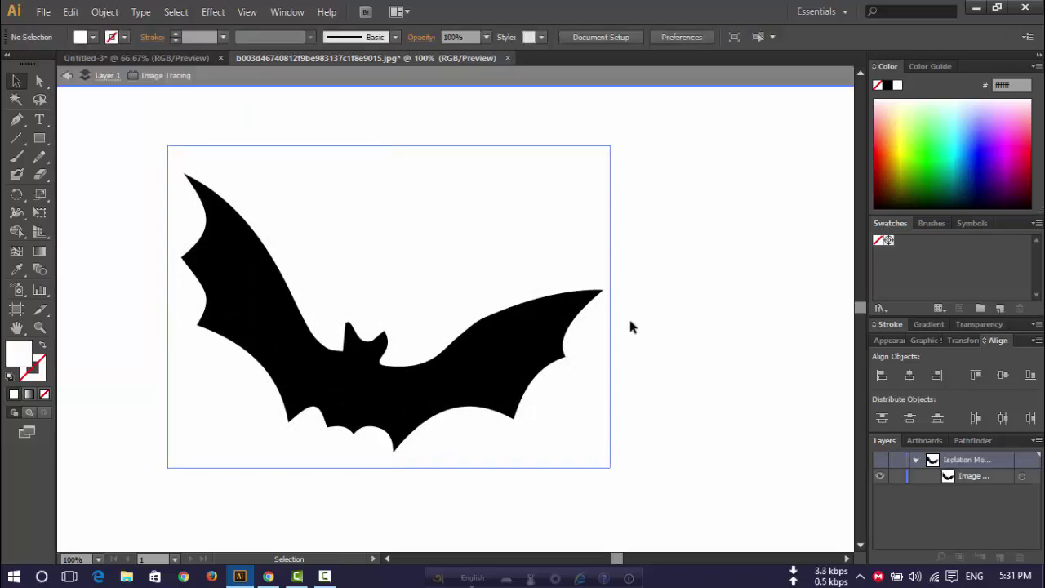
double_click(630, 326)
scroll(436, 350, up, 3)
scroll(427, 449, up, 2)
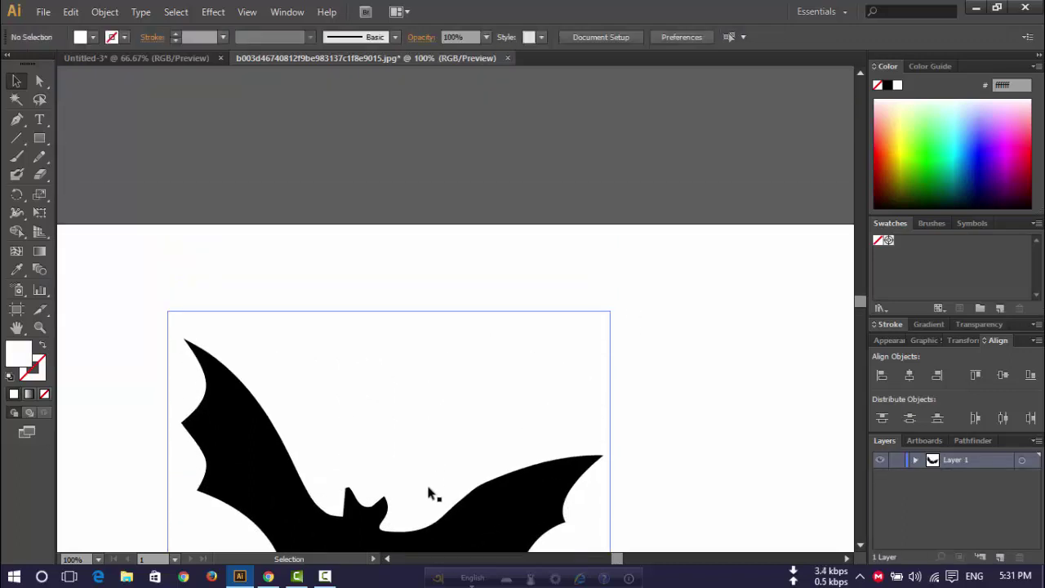
drag(430, 492, 453, 232)
drag(449, 456, 483, 255)
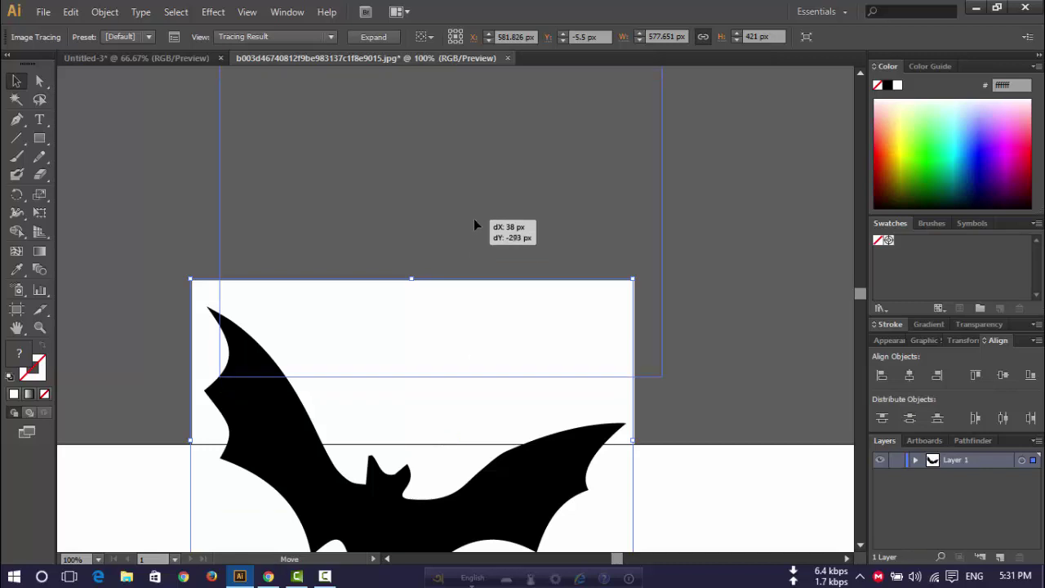
key(ctrl+minus)
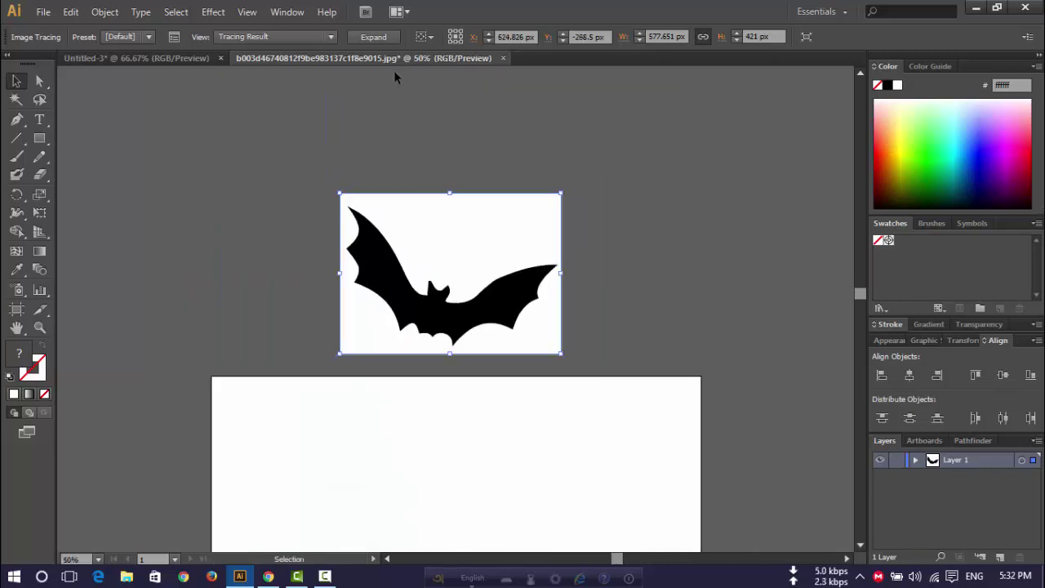
- Expand and ungroup the tracing, delete the white background, and reselect the black bat
click(366, 38)
click(591, 231)
click(433, 218)
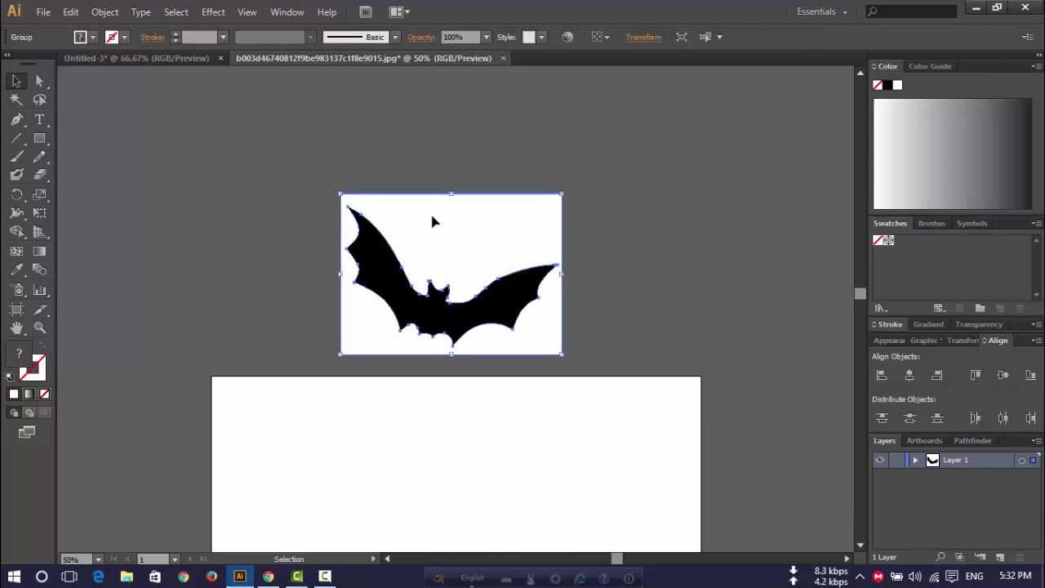
right_click(432, 217)
click(488, 306)
click(688, 275)
drag(517, 228, 104, 264)
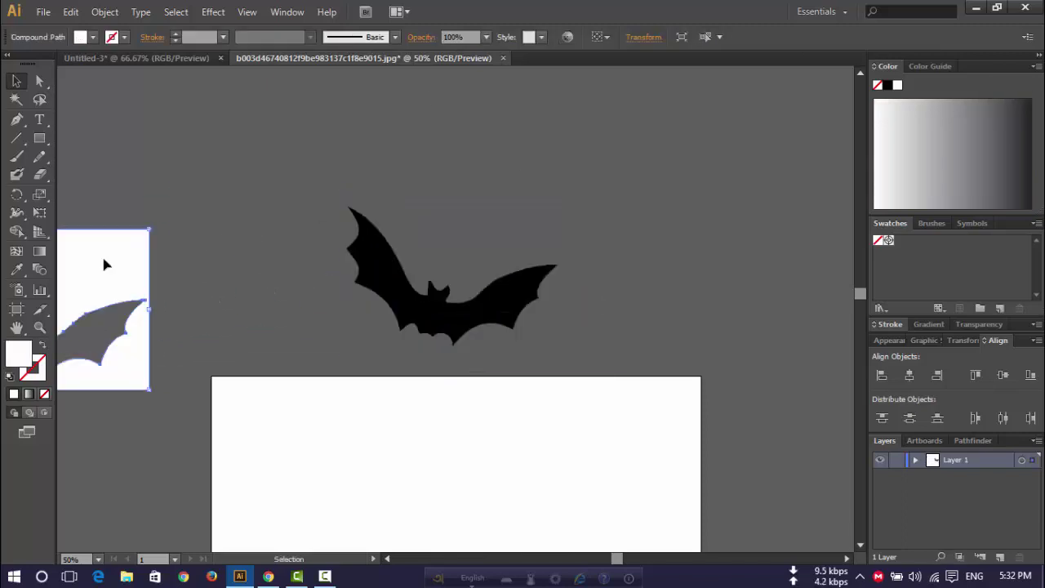
key(Delete)
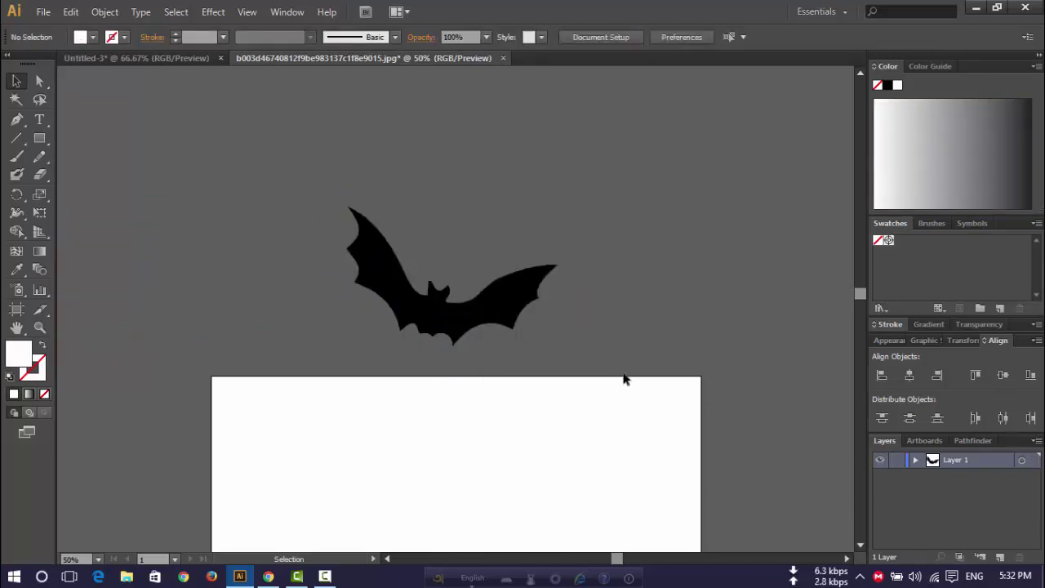
drag(624, 374, 274, 181)
click(274, 181)
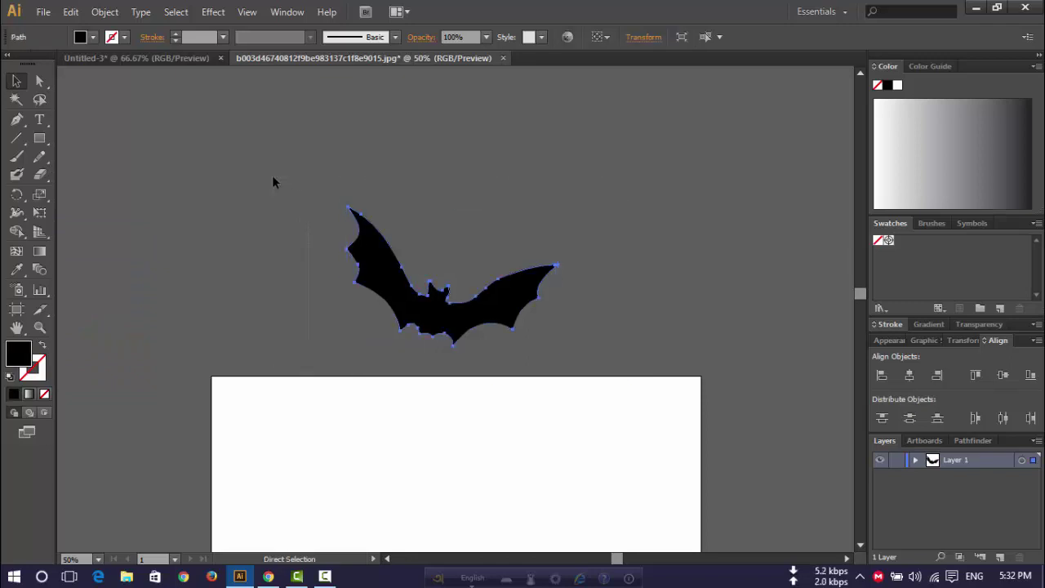
- Drag the bat into the Untitled-3 T-shirt design, fill it white, and shrink it
mouse_move(451, 276)
mouse_down()
mouse_move(157, 145)
mouse_move(367, 202)
mouse_up()
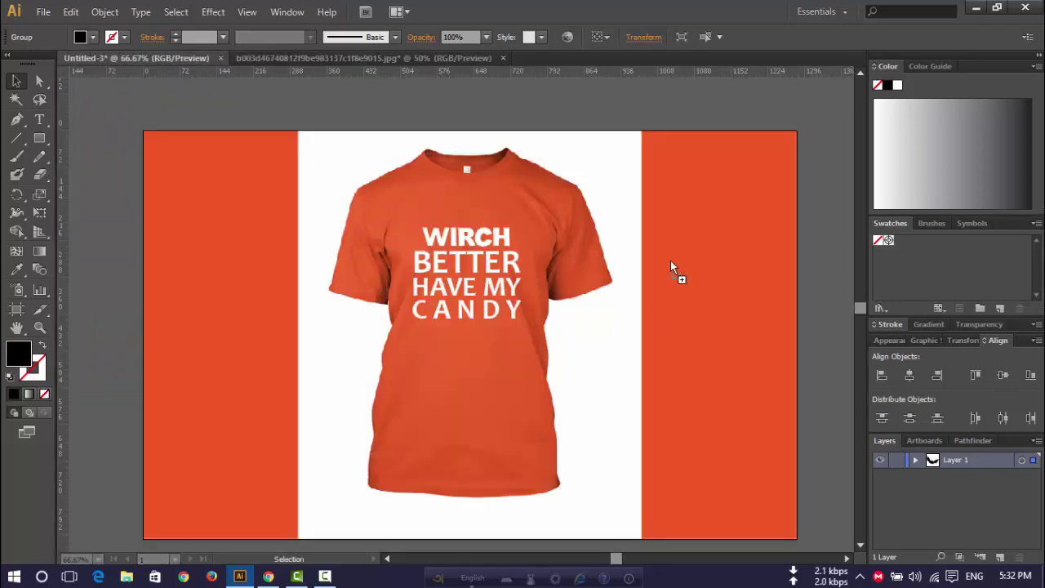
drag(670, 260, 670, 261)
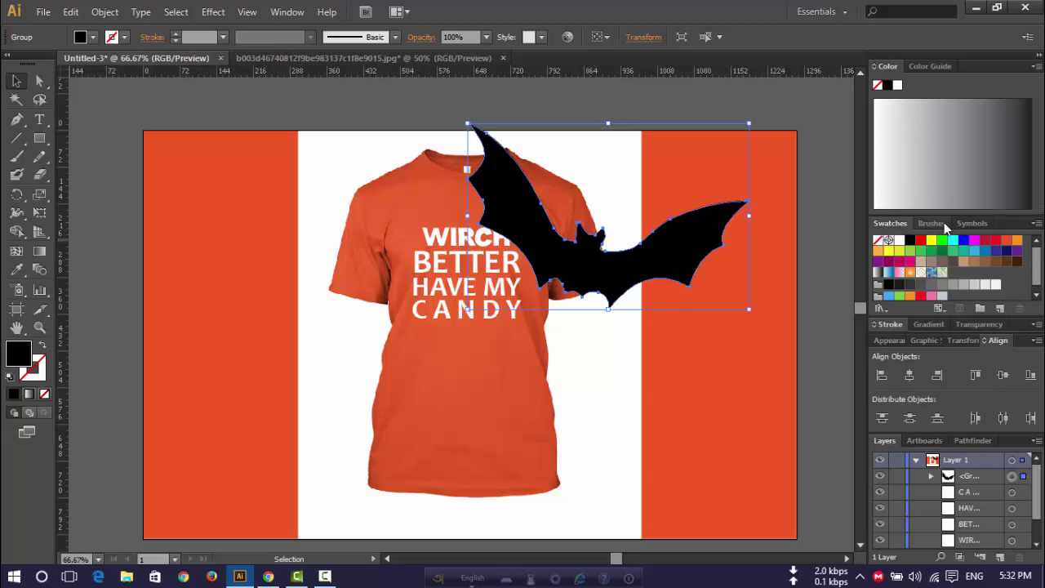
click(899, 241)
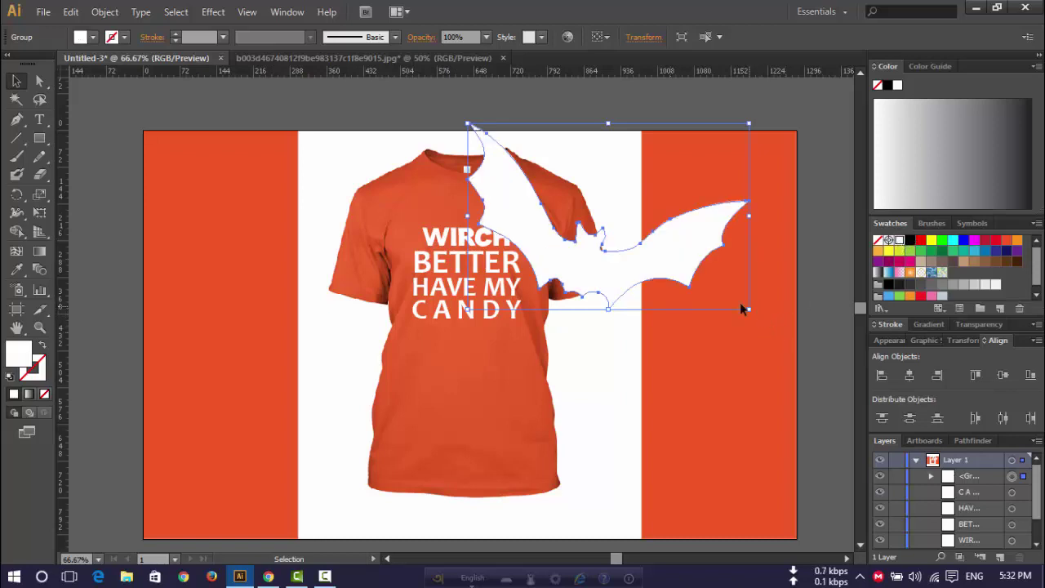
mouse_move(747, 308)
mouse_down()
mouse_move(482, 135)
mouse_move(507, 213)
mouse_up()
- Open Transform > Reflect for the small bat, previewing a vertical-axis flip
click(489, 145)
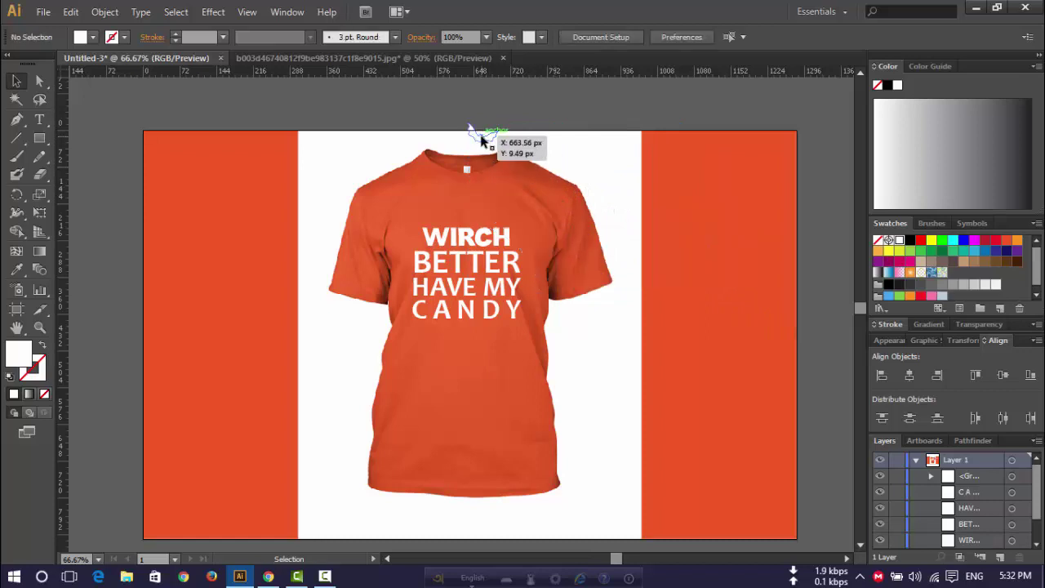
click(593, 300)
click(513, 219)
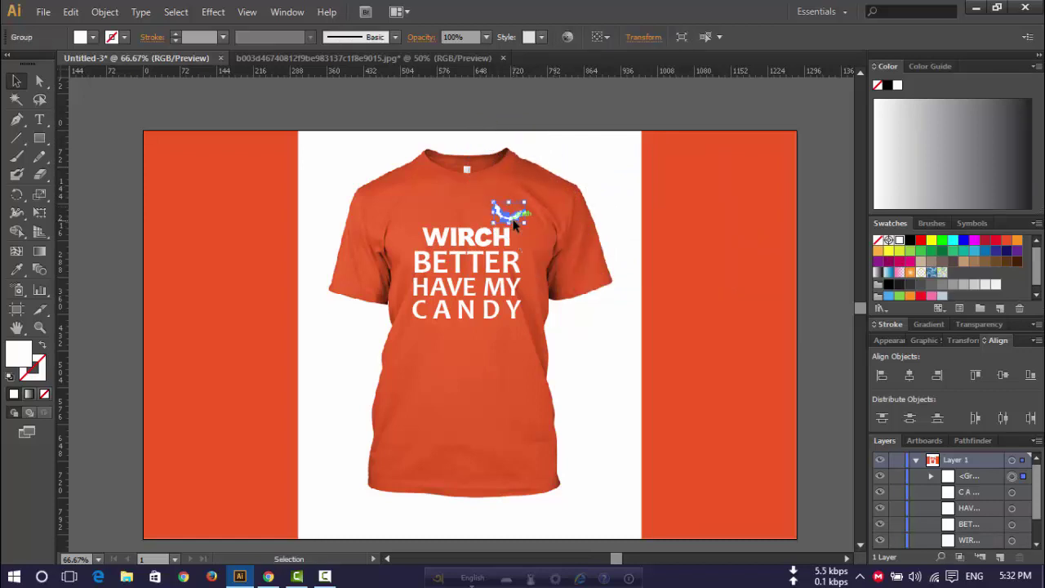
right_click(512, 219)
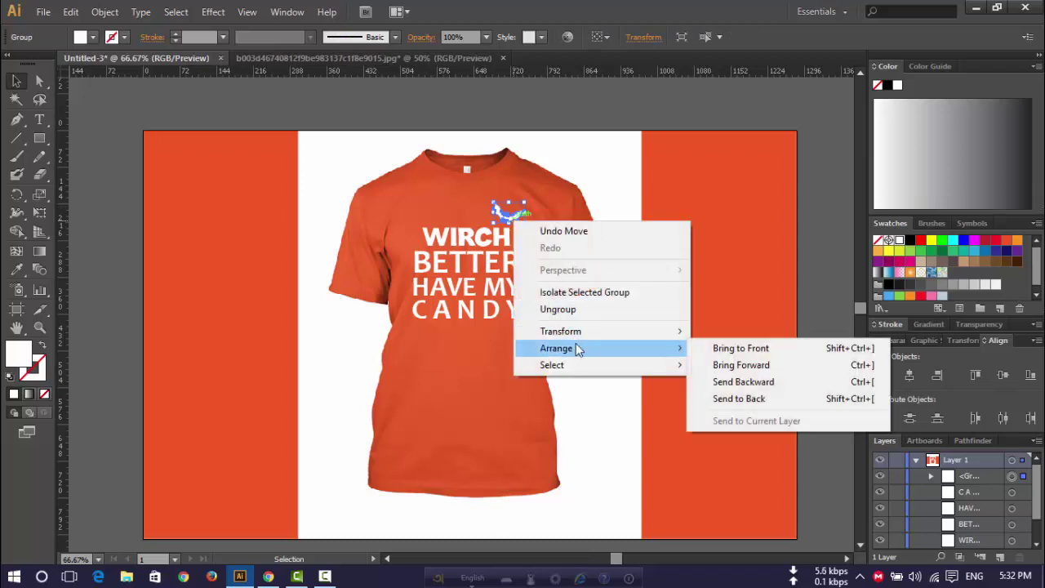
mouse_move(561, 331)
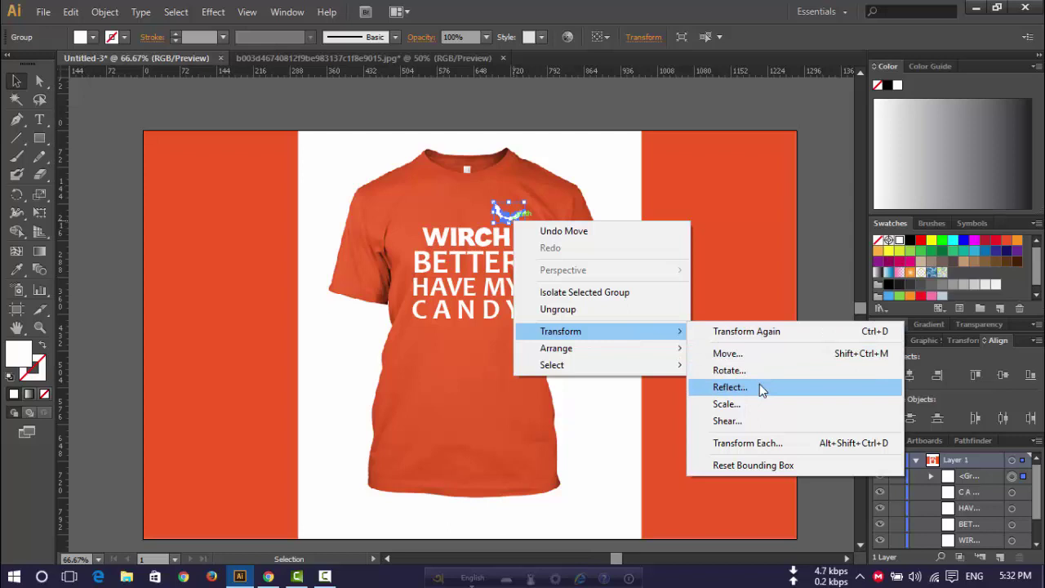
click(759, 387)
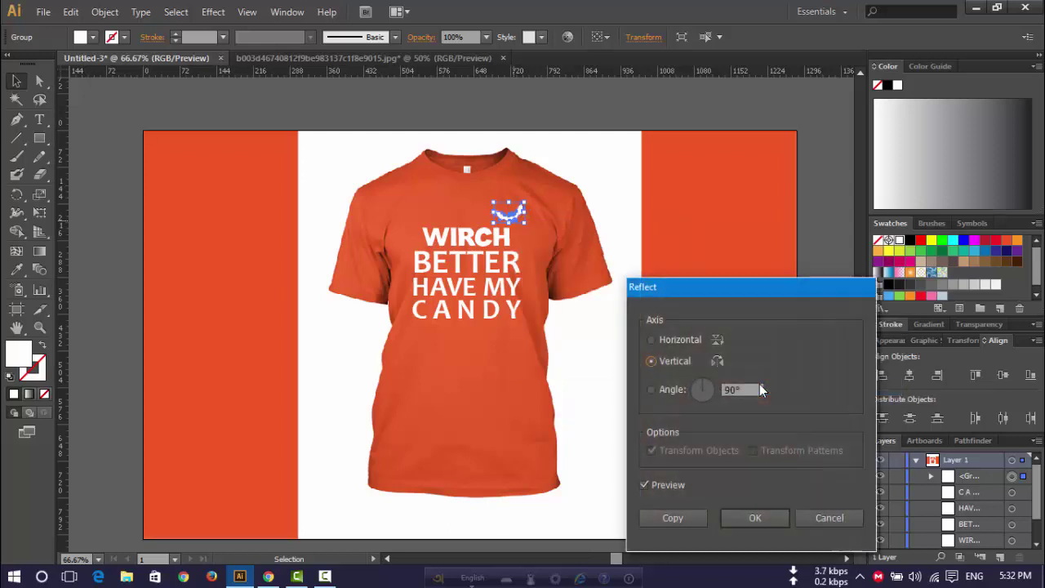
- Make a mirrored copy of the bat and arrange both bats above WIRCH
click(681, 519)
click(617, 326)
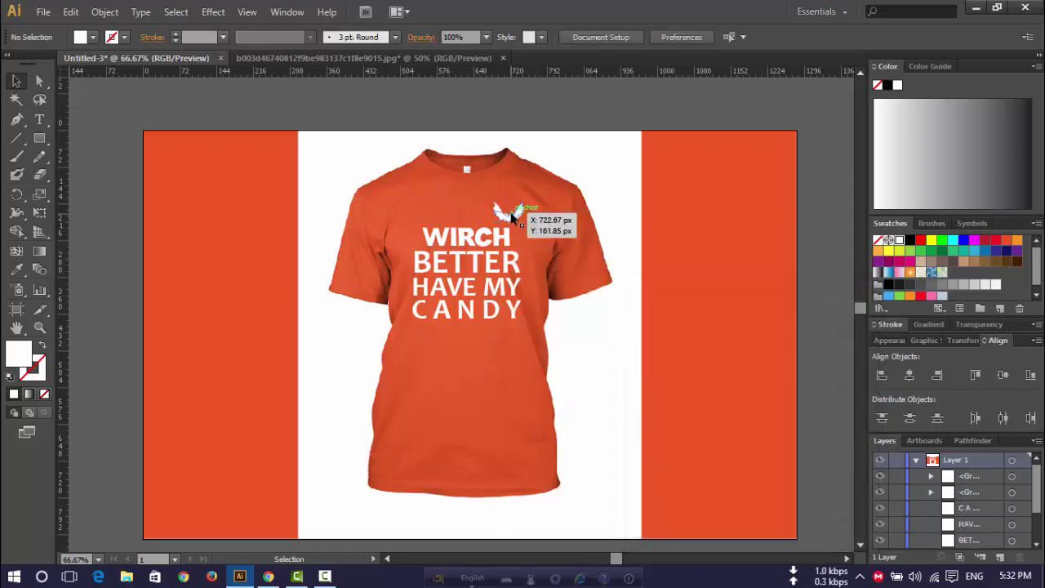
drag(511, 216, 435, 235)
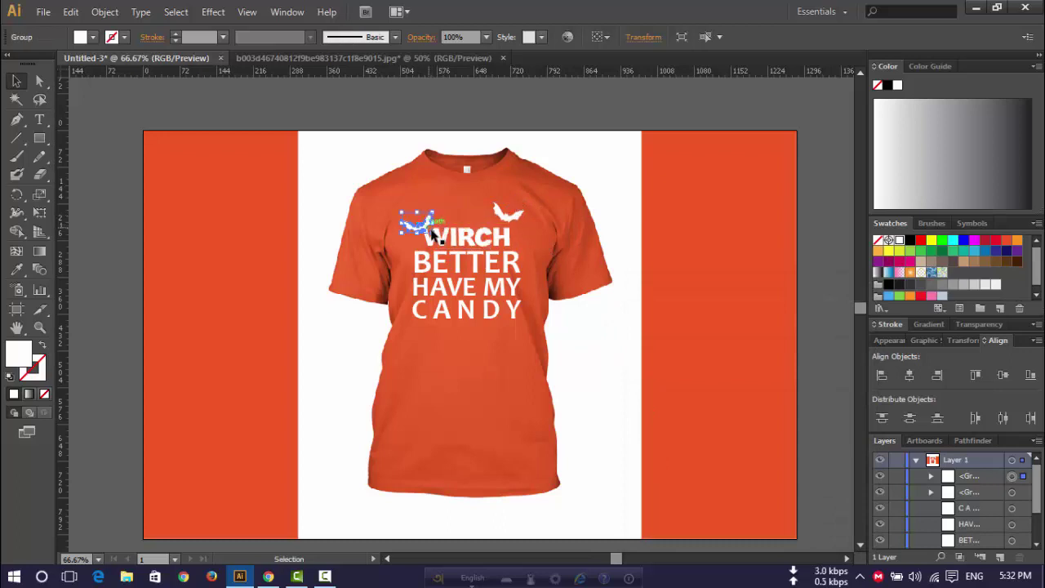
shift+click(436, 234)
drag(433, 233, 422, 228)
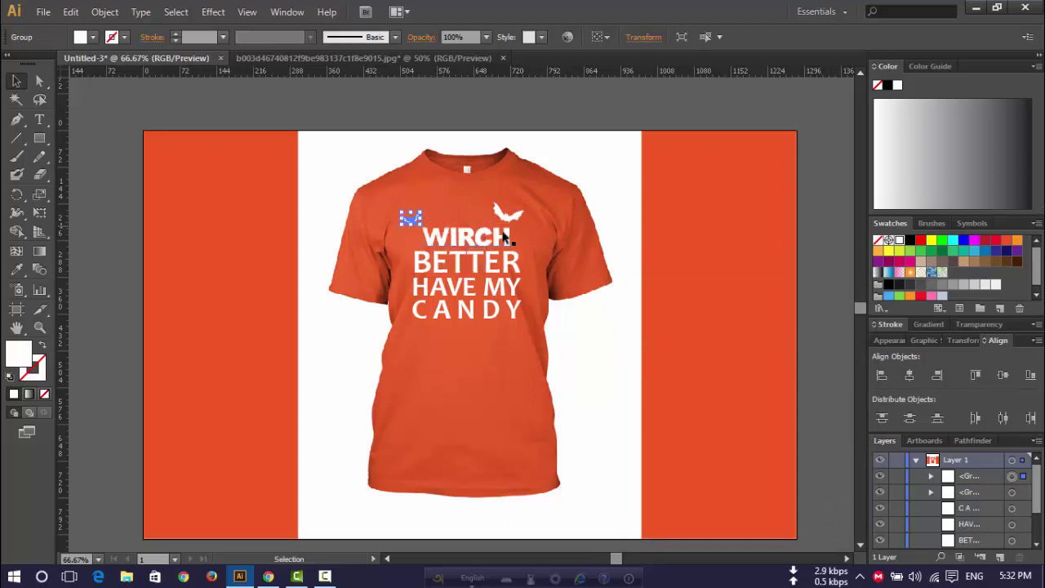
key(Right)
key(Right)
key(Right)
key(Right)
key(Right)
key(Right)
key(Right)
key(Right)
click(654, 283)
scroll(654, 284, down, 1)
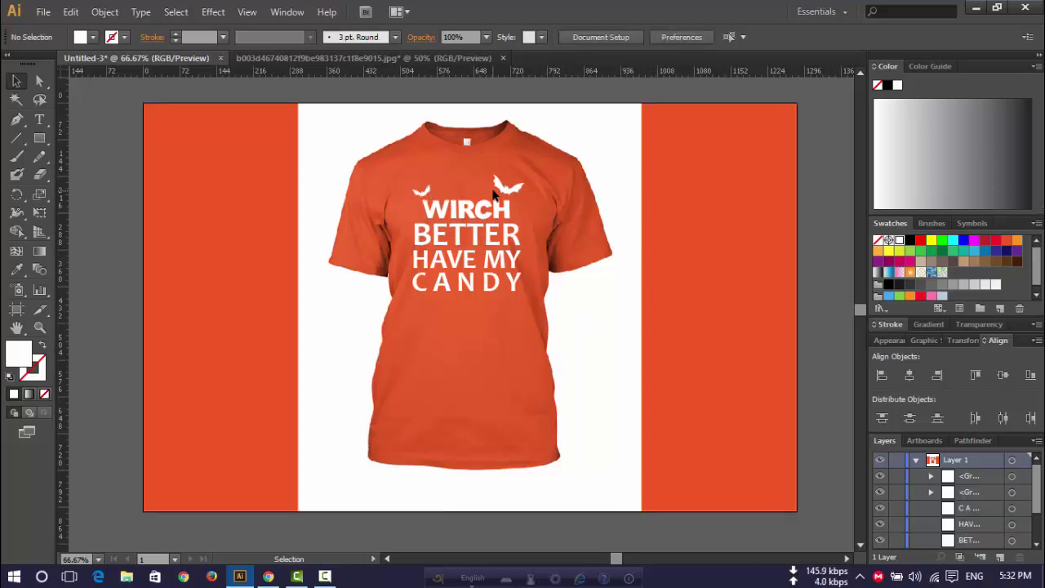
drag(493, 193, 469, 191)
click(635, 294)
drag(423, 194, 449, 198)
click(594, 323)
- Zoom in on the bats, shift the right bat left, and tilt and resize the small left bat
click(39, 327)
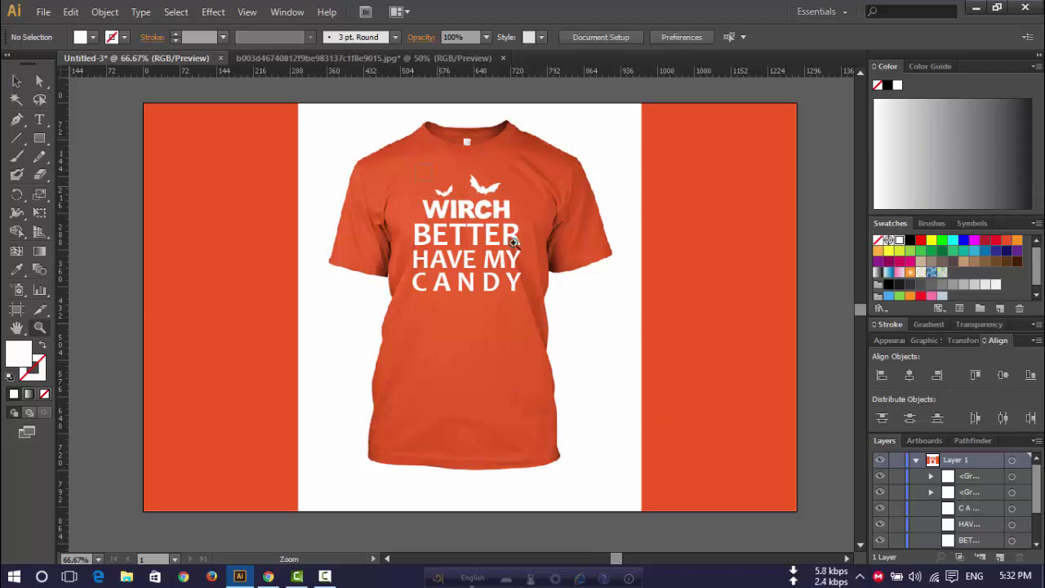
drag(515, 245, 602, 302)
click(17, 80)
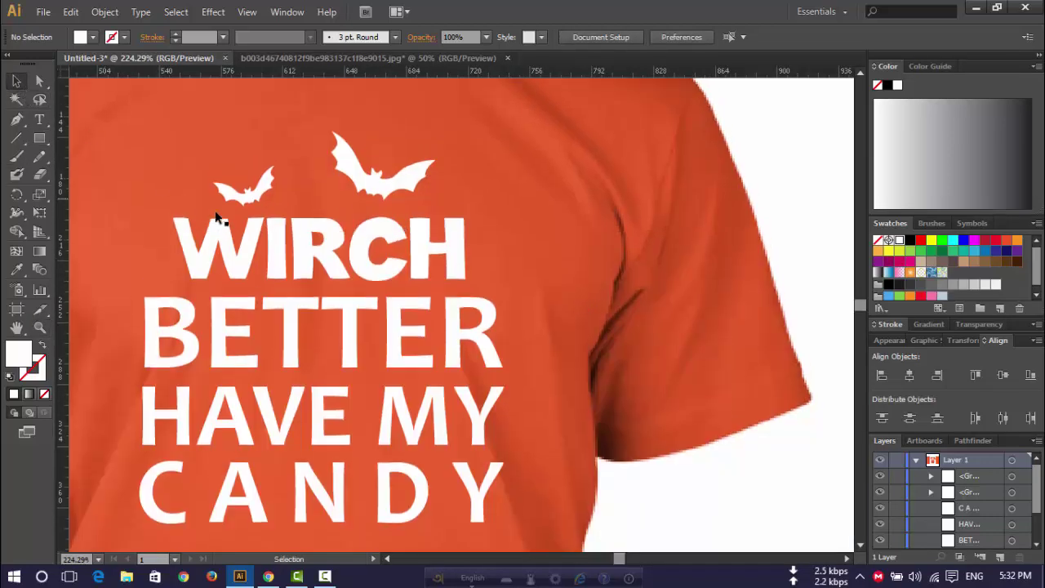
drag(381, 200, 373, 200)
click(253, 192)
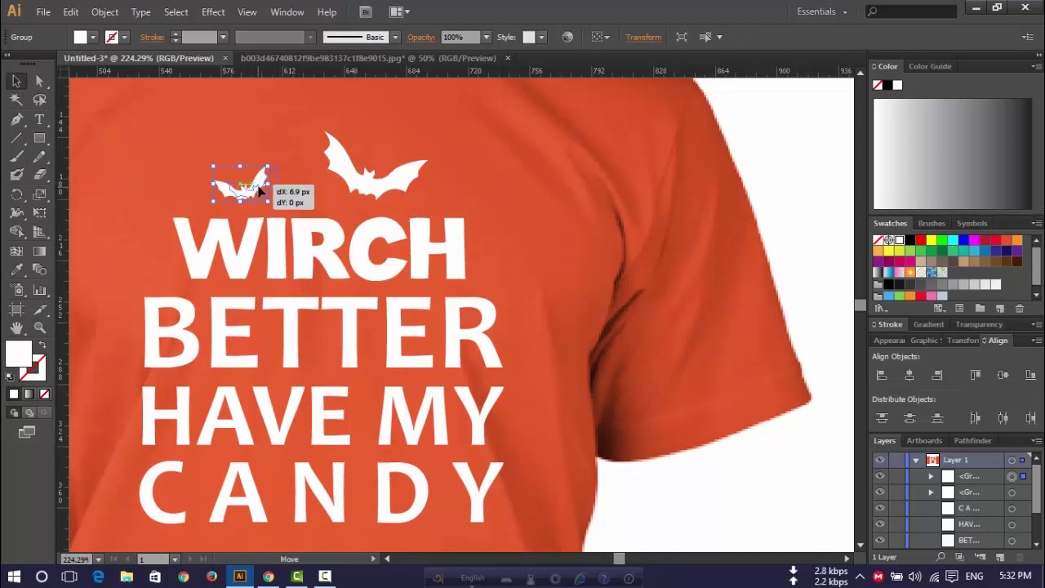
drag(272, 204, 282, 181)
click(495, 263)
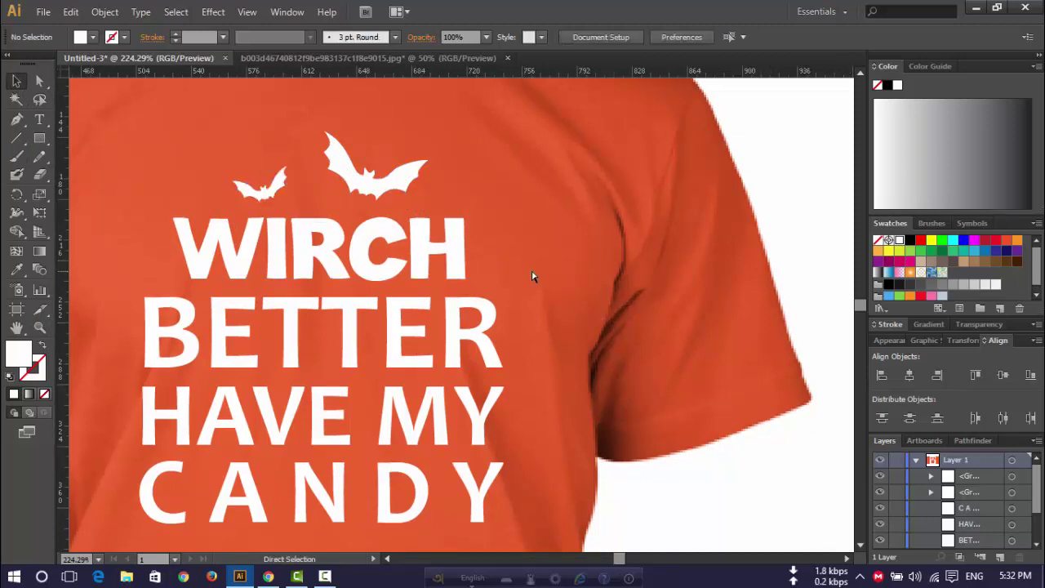
- Select both bats and all text lines and nudge the design down two steps
key(ctrl+minus)
key(ctrl+minus)
key(ctrl+minus)
key(ctrl+minus)
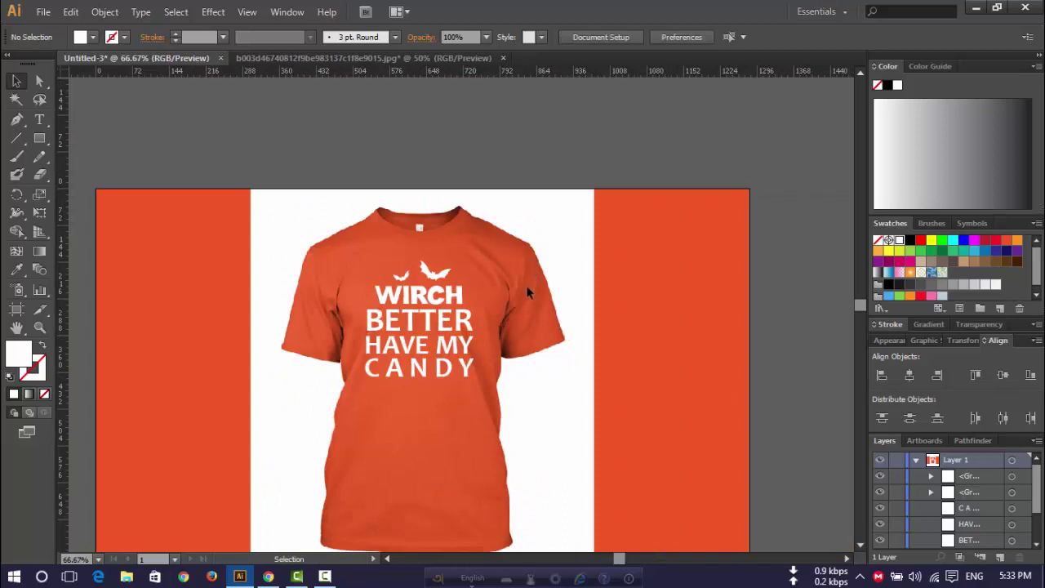
scroll(527, 292, down, 3)
drag(357, 98, 458, 209)
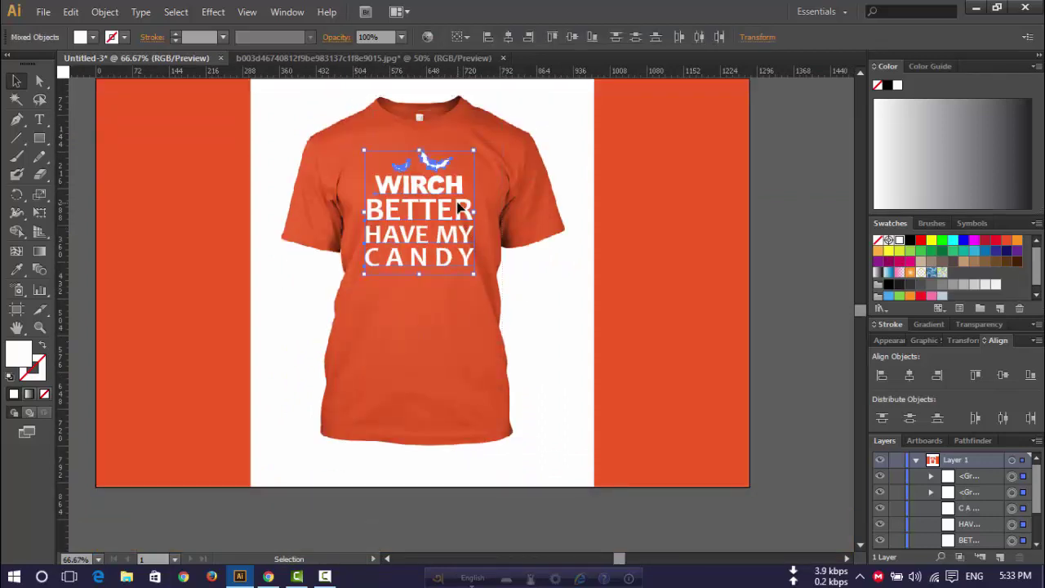
key(Down)
key(Down)
key(Down)
key(Down)
key(Down)
key(Down)
key(Down)
key(Down)
key(Down)
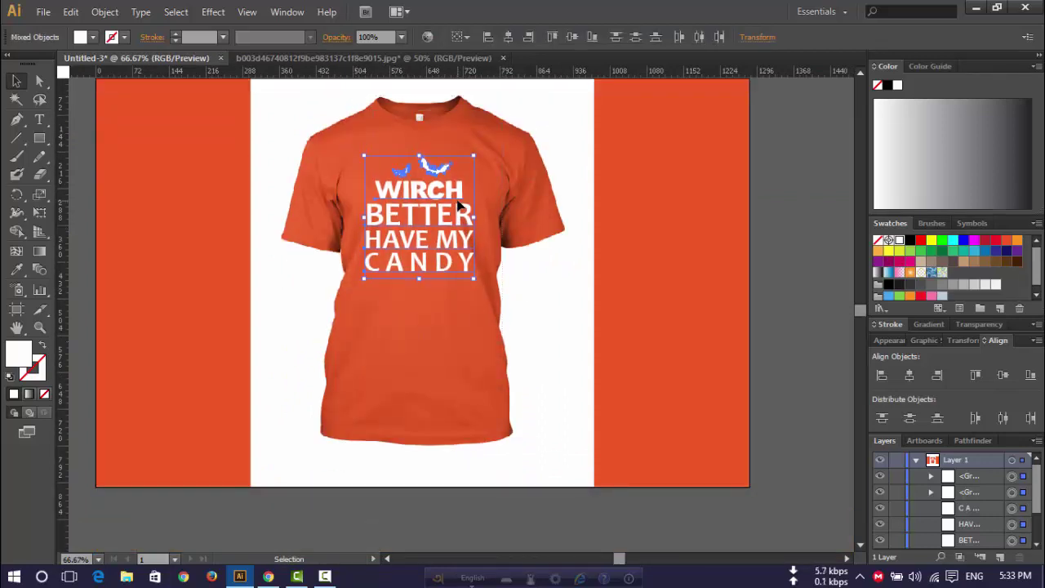
key(Down)
click(608, 253)
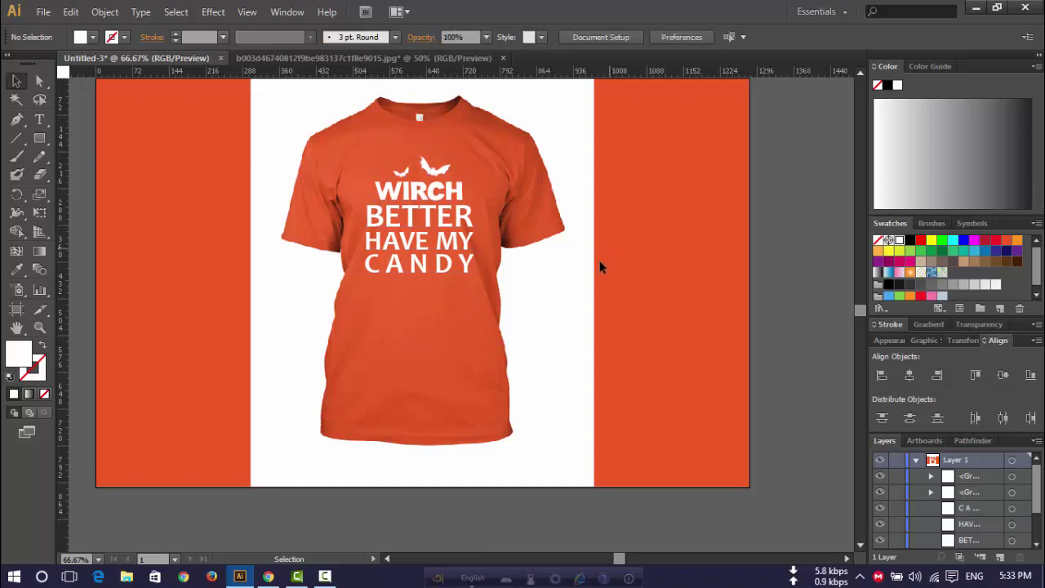
click(414, 219)
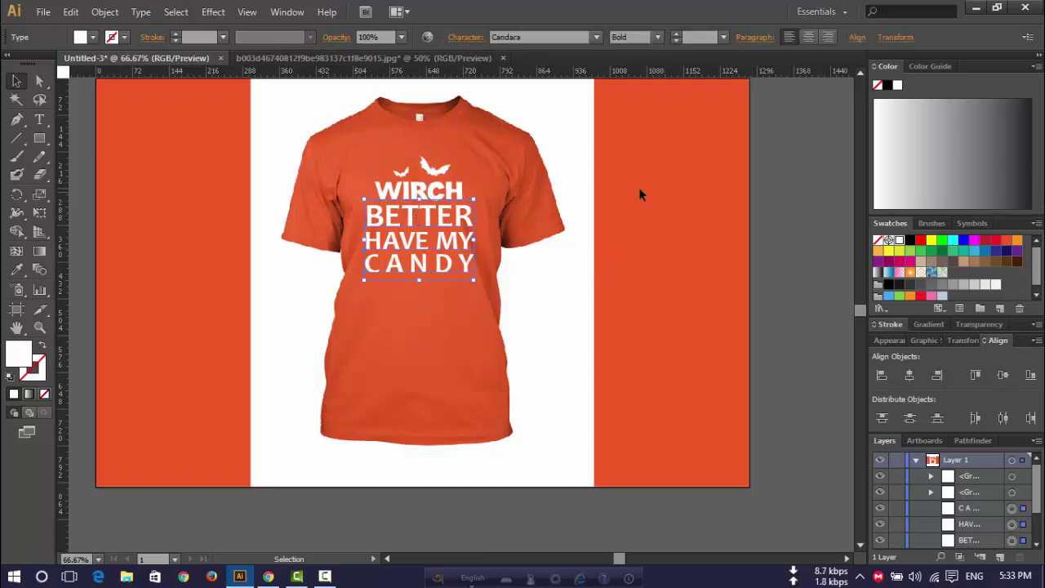
- Change the WIRCH font to JFRockSolid after trying and undoing Friday Night Lights
click(638, 194)
click(433, 192)
right_click(432, 193)
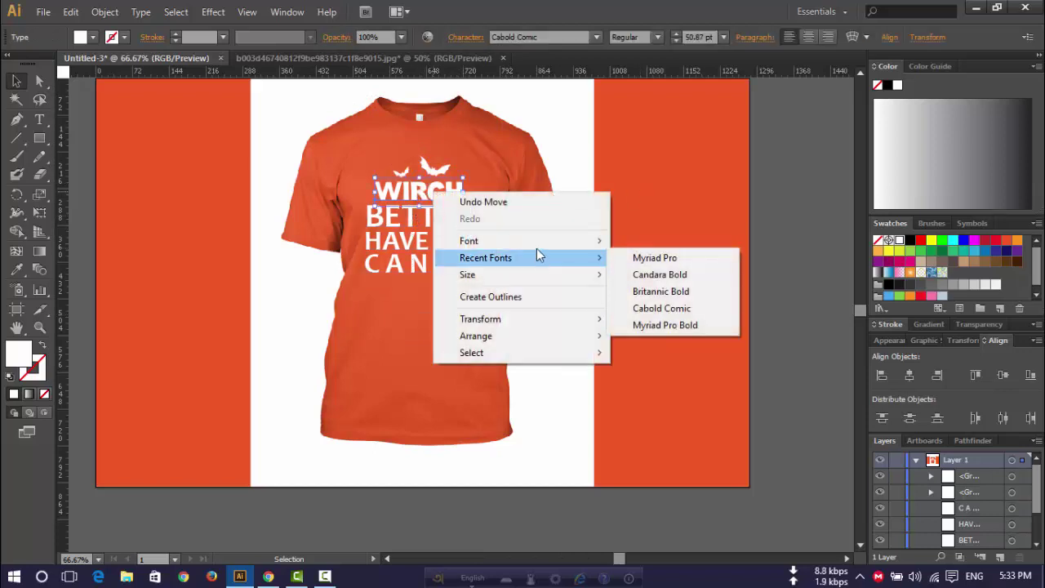
mouse_move(469, 241)
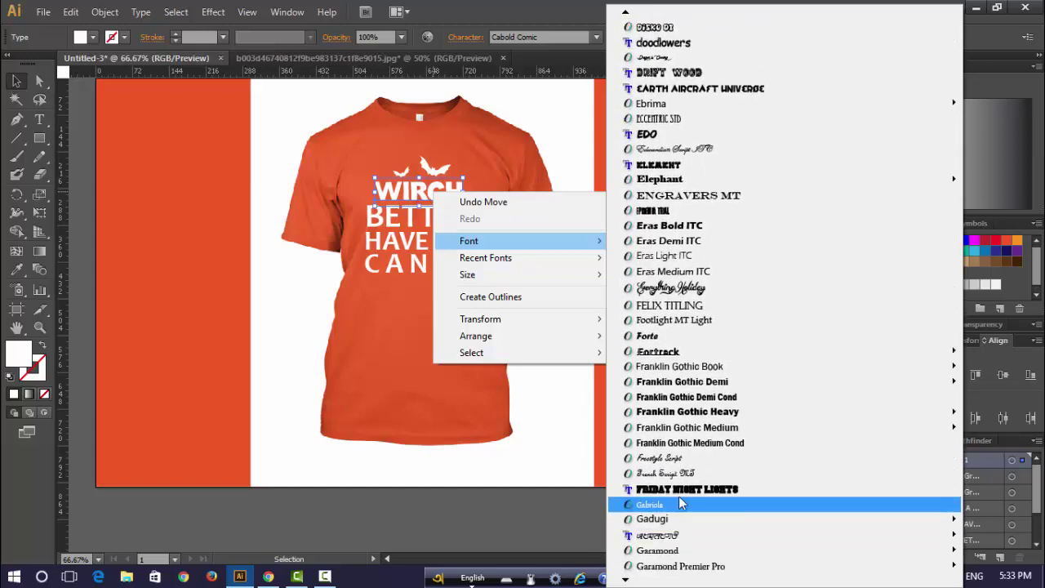
click(680, 493)
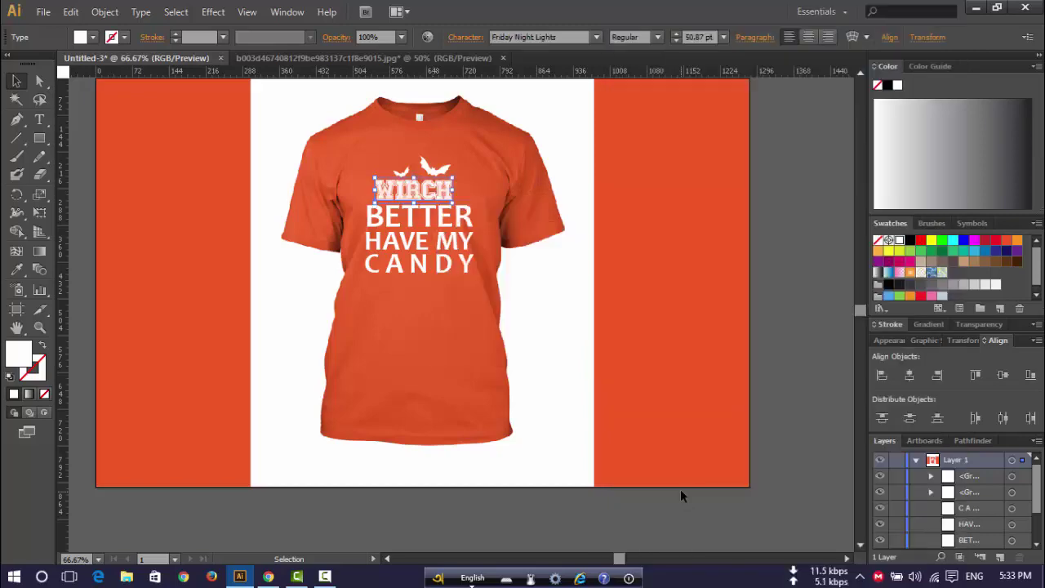
key(ctrl+z)
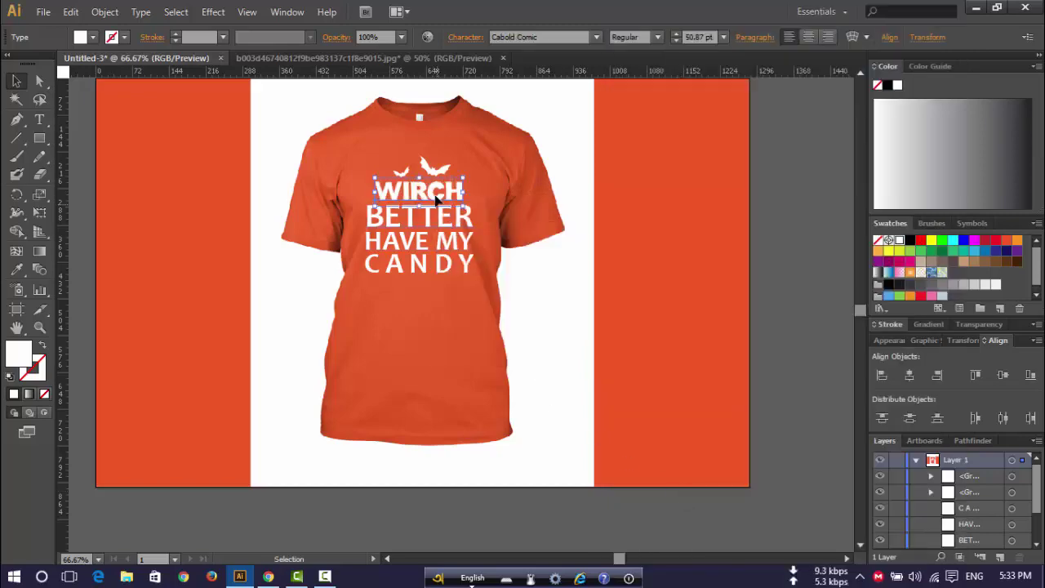
right_click(436, 196)
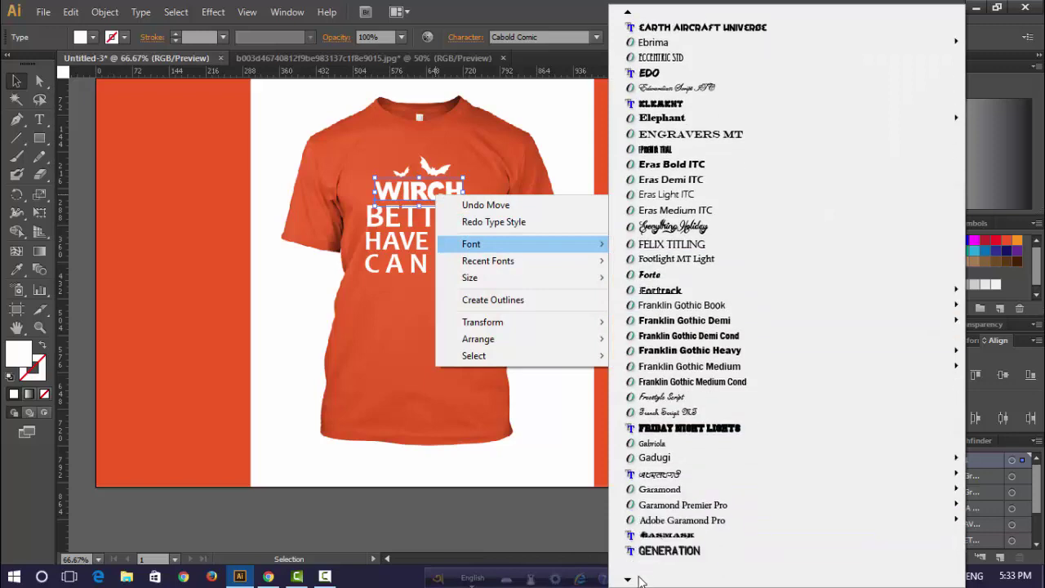
mouse_move(626, 579)
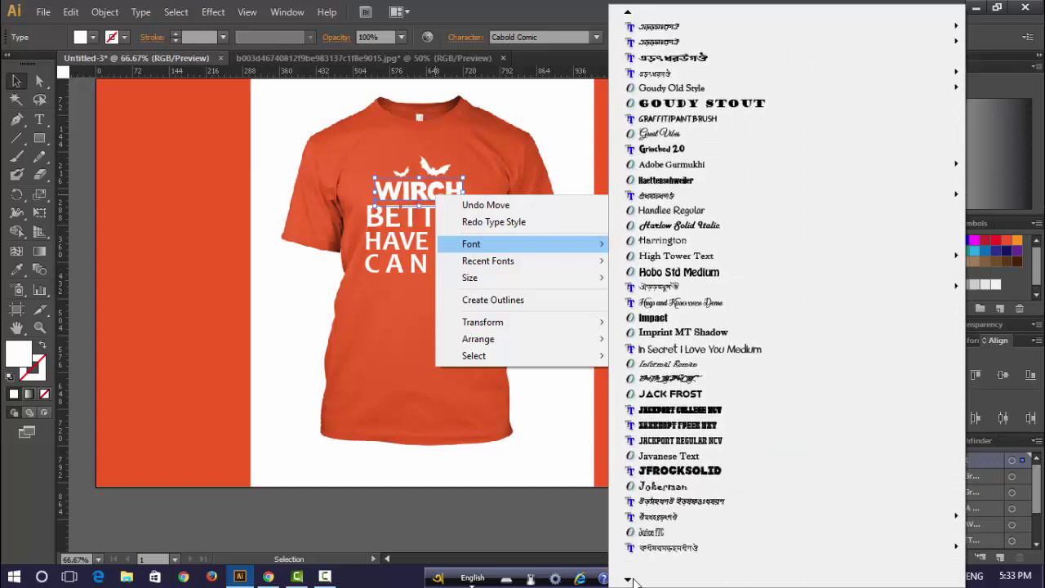
click(663, 424)
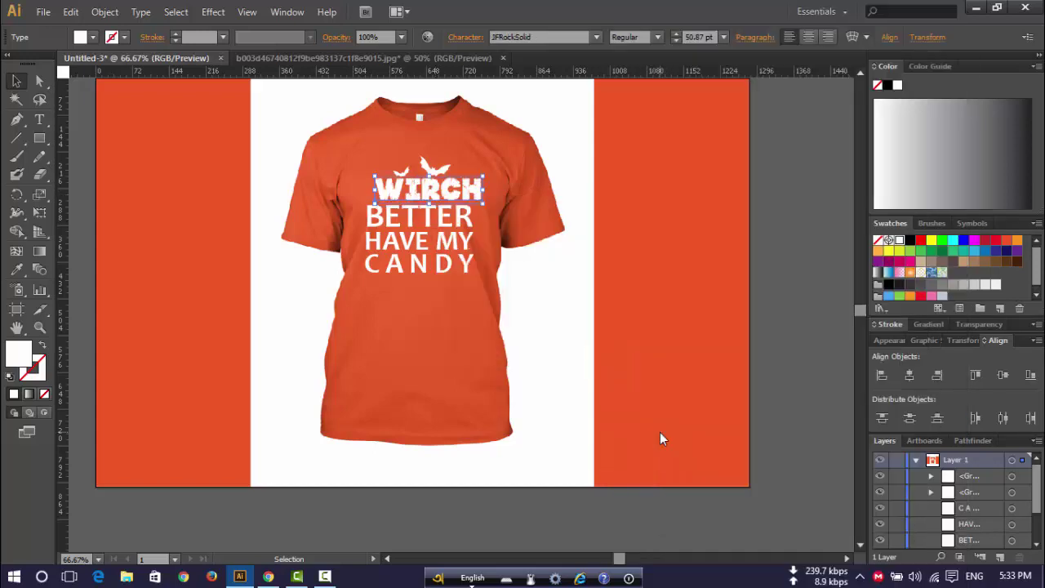
- Zoom in, move WIRCH slightly left, then zoom back out to the whole shirt
click(39, 327)
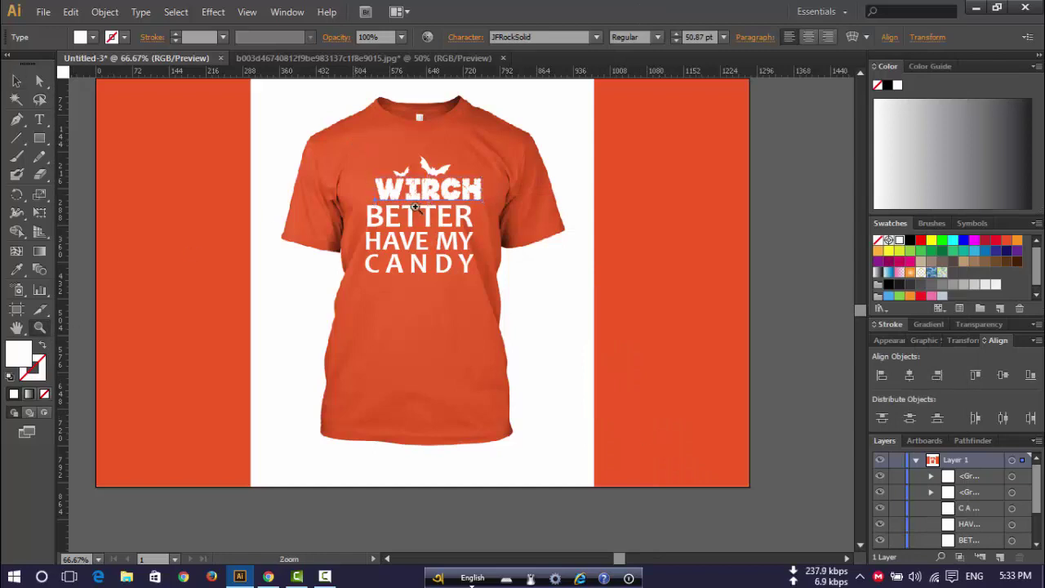
click(522, 274)
key(v)
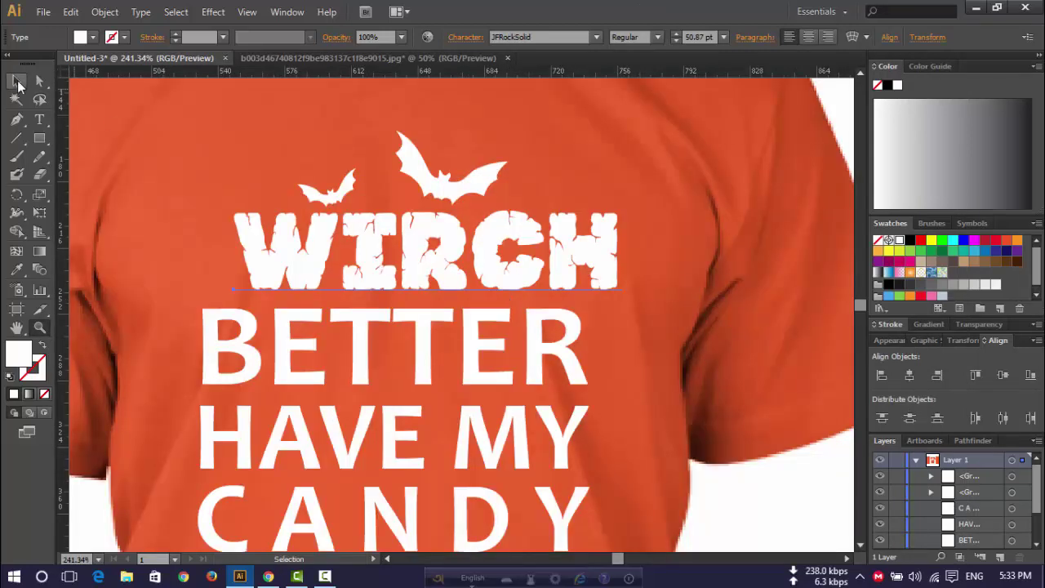
drag(585, 278, 562, 278)
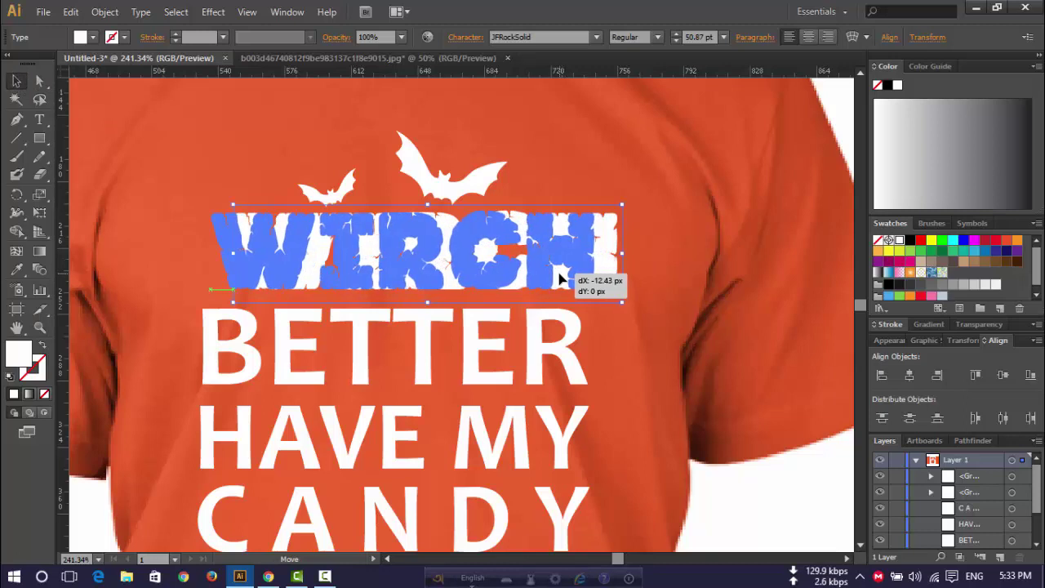
click(716, 307)
key(ctrl+minus)
key(ctrl+minus)
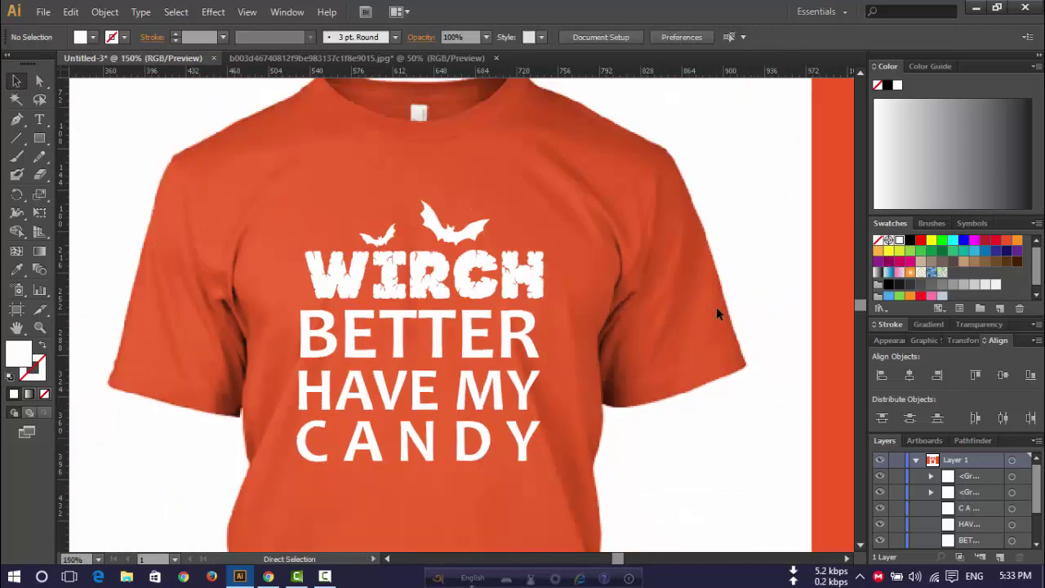
key(ctrl+minus)
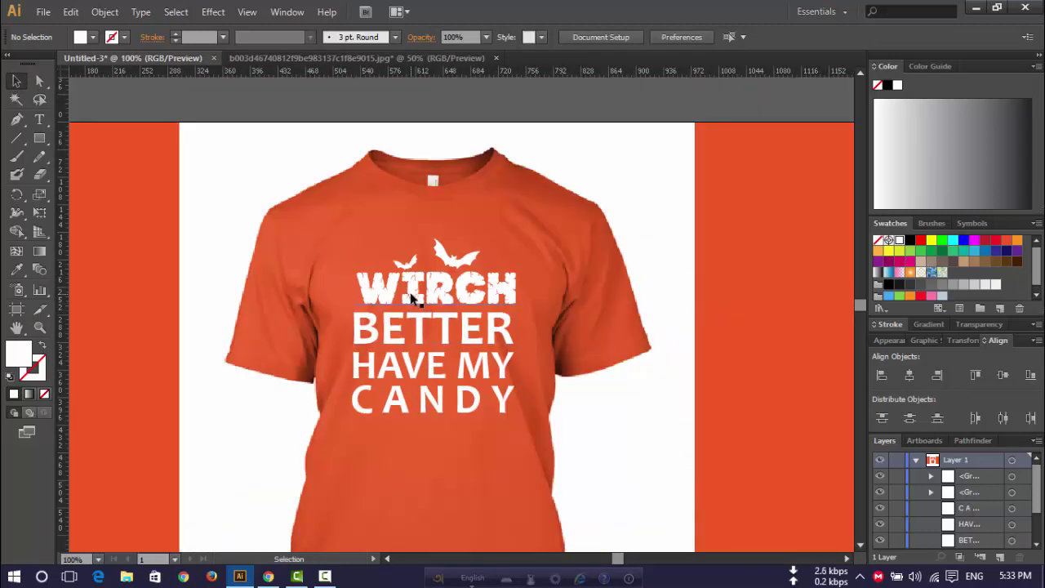
- Scale the WIRCH text down from 50.87 pt to 39.23 pt
click(412, 295)
mouse_move(516, 311)
mouse_down()
mouse_move(494, 307)
mouse_move(502, 311)
mouse_up()
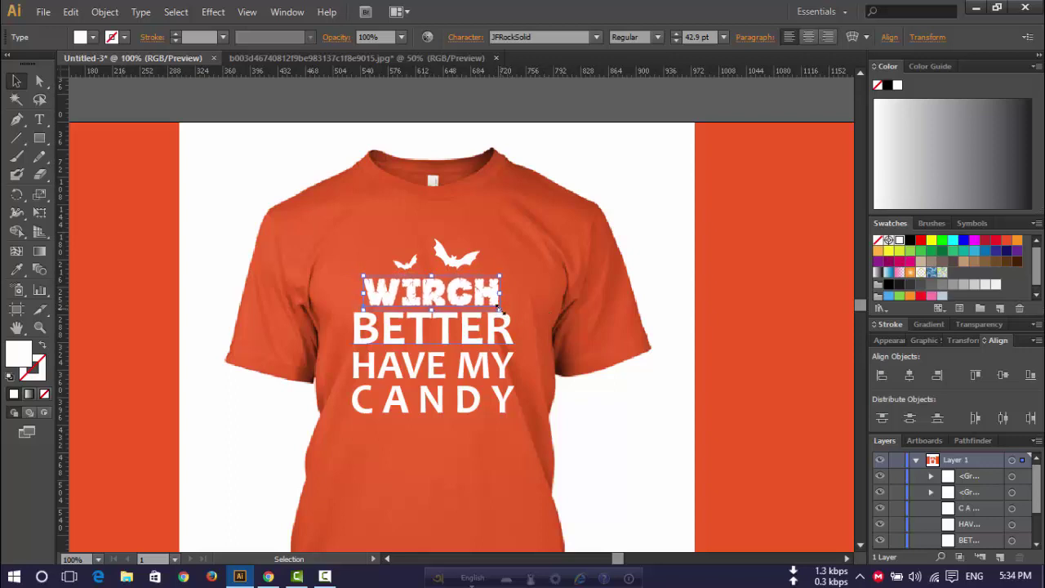
drag(499, 307, 486, 301)
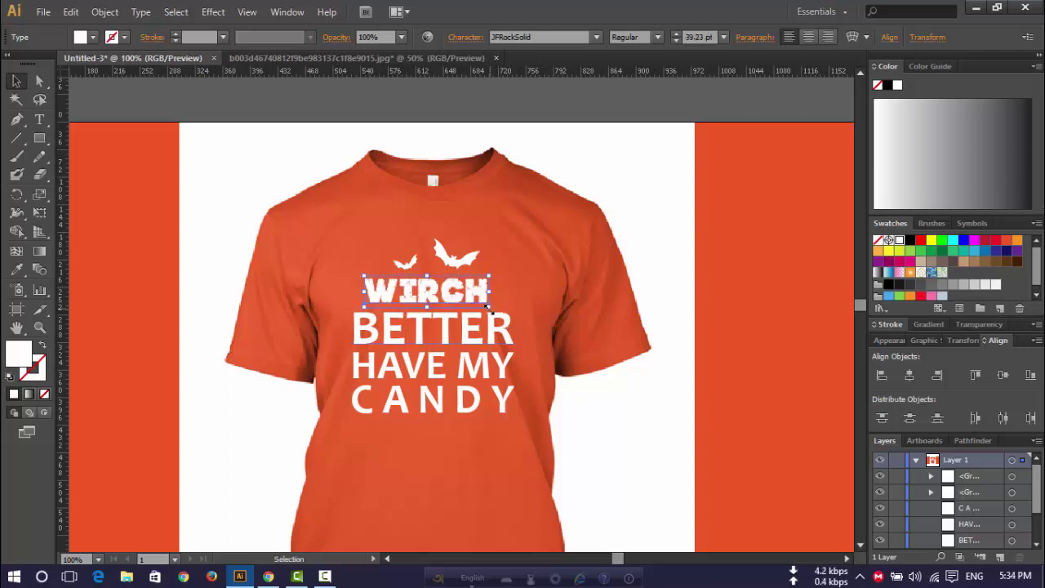
click(625, 342)
click(410, 297)
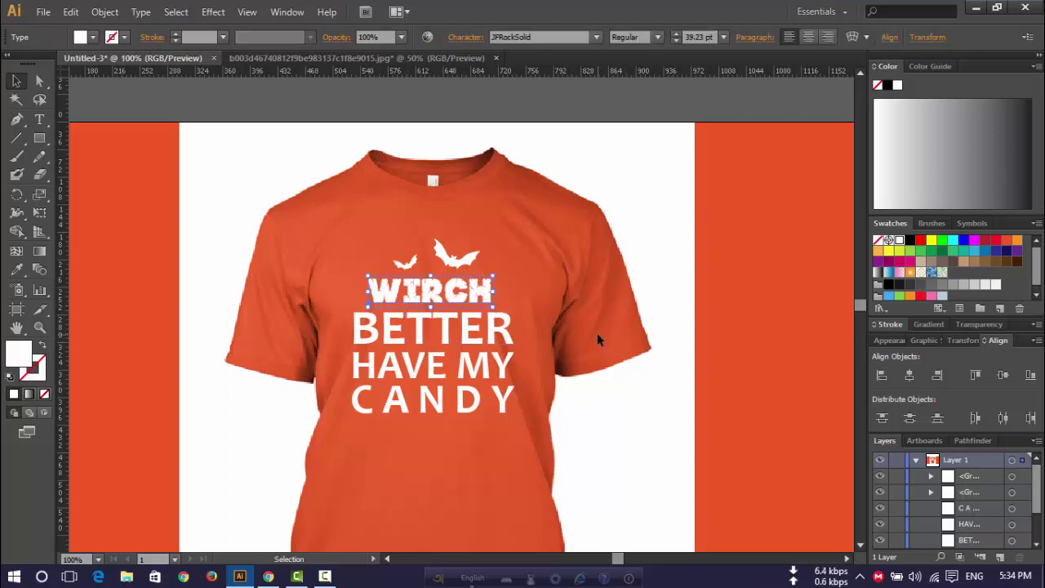
click(598, 337)
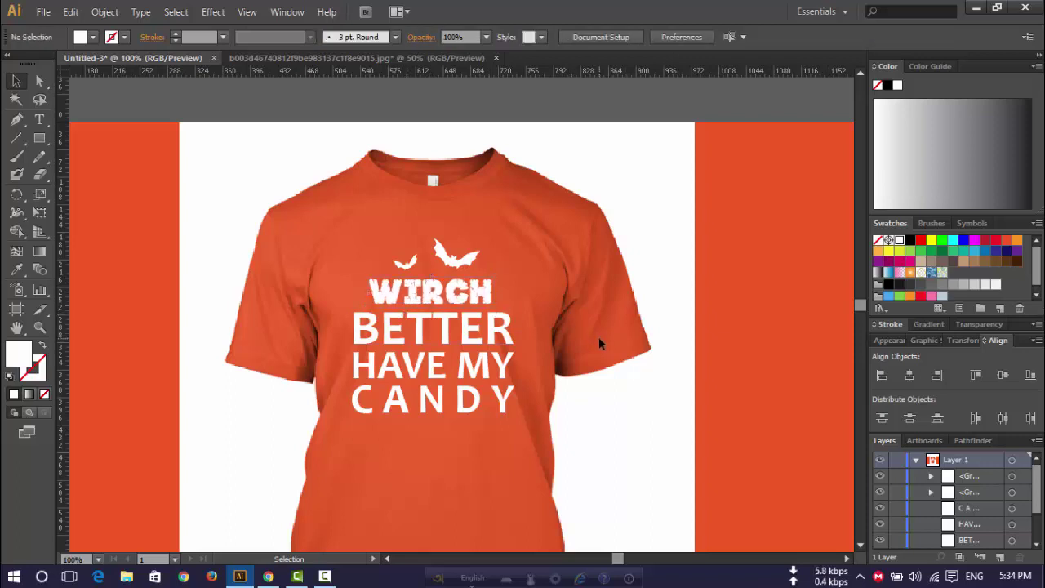
- Check the design at 50% and 100% zoom, then switch to Chrome
key(ctrl+minus)
key(ctrl+minus)
key(ctrl+plus)
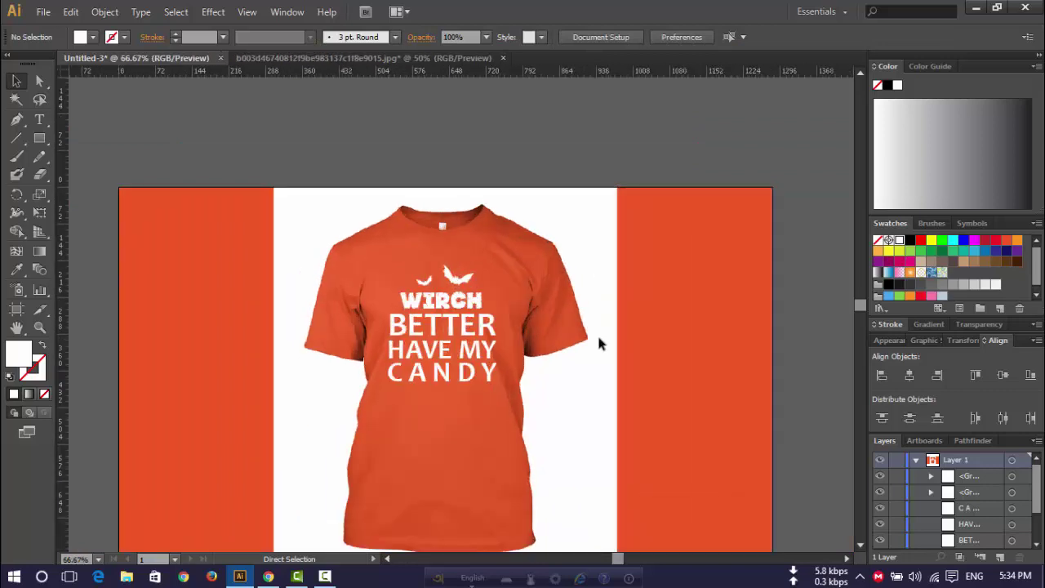
key(ctrl+minus)
key(ctrl+plus)
key(ctrl+minus)
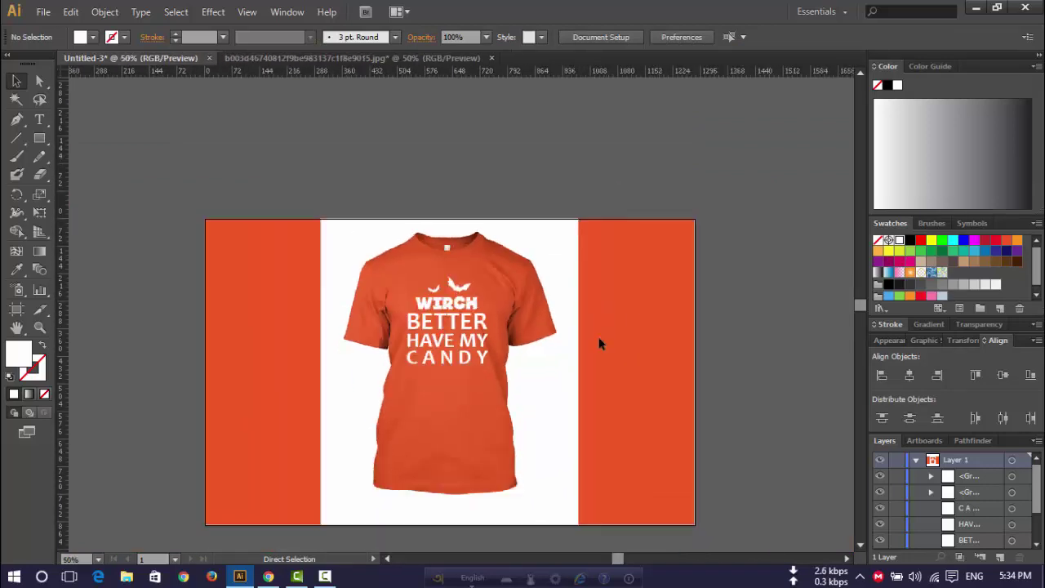
scroll(621, 355, down, 1)
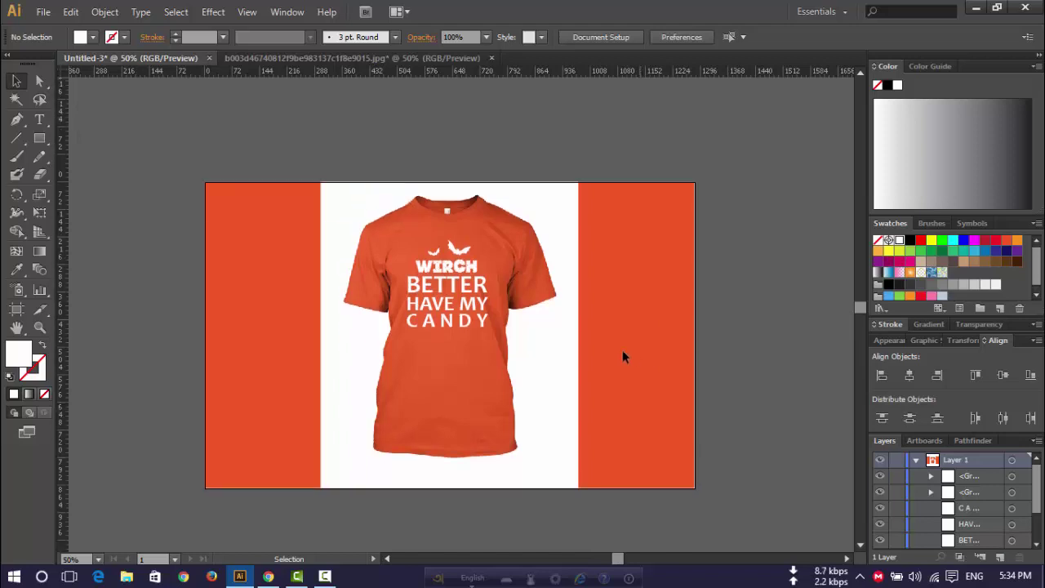
key(ctrl+plus)
key(ctrl+plus)
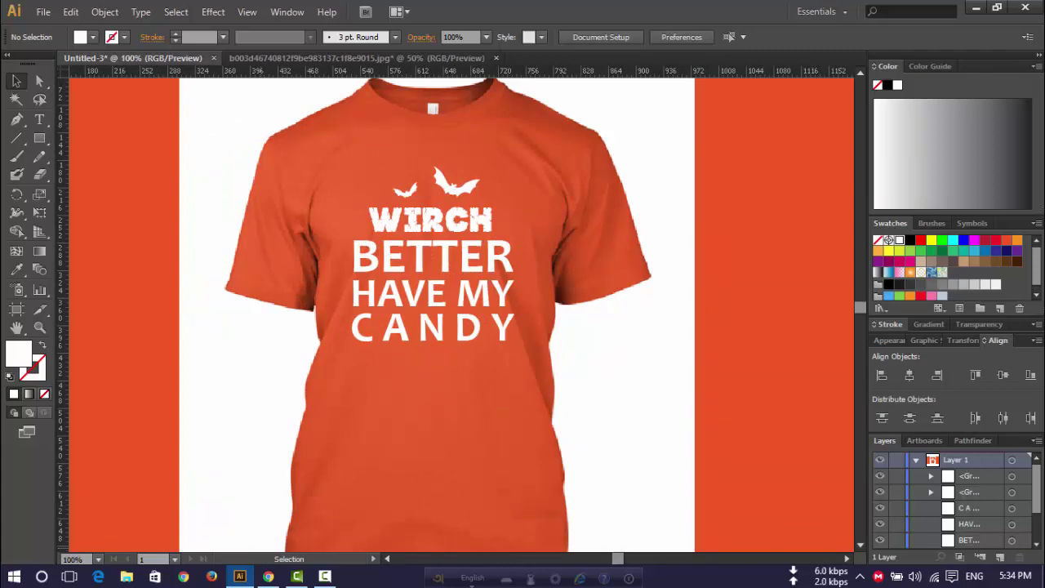
click(272, 576)
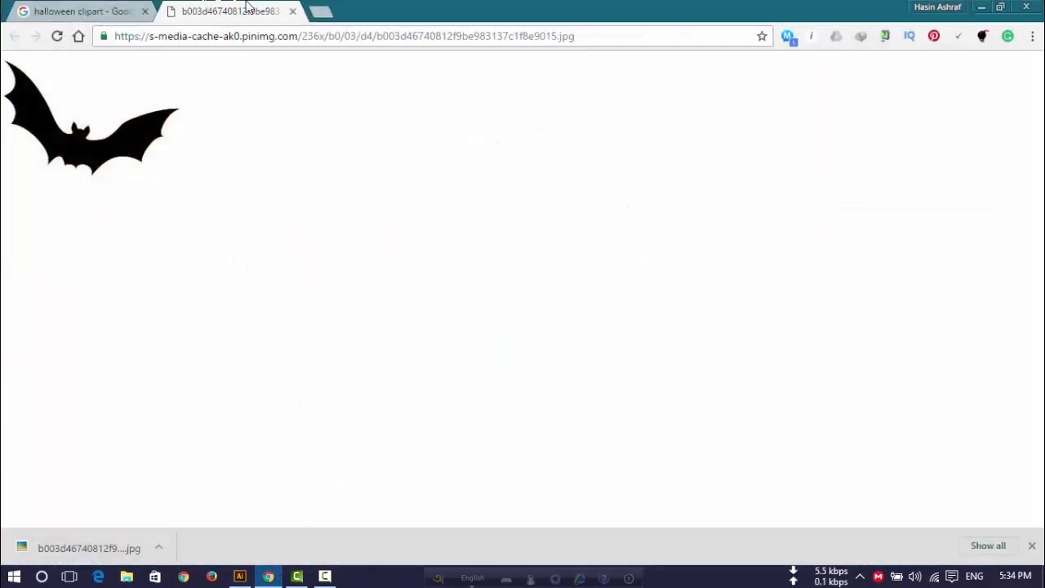
- Close the bat image tab, scroll through the Halloween clipart results, and minimize Chrome
click(293, 13)
scroll(443, 196, down, 1)
scroll(443, 196, down, 3)
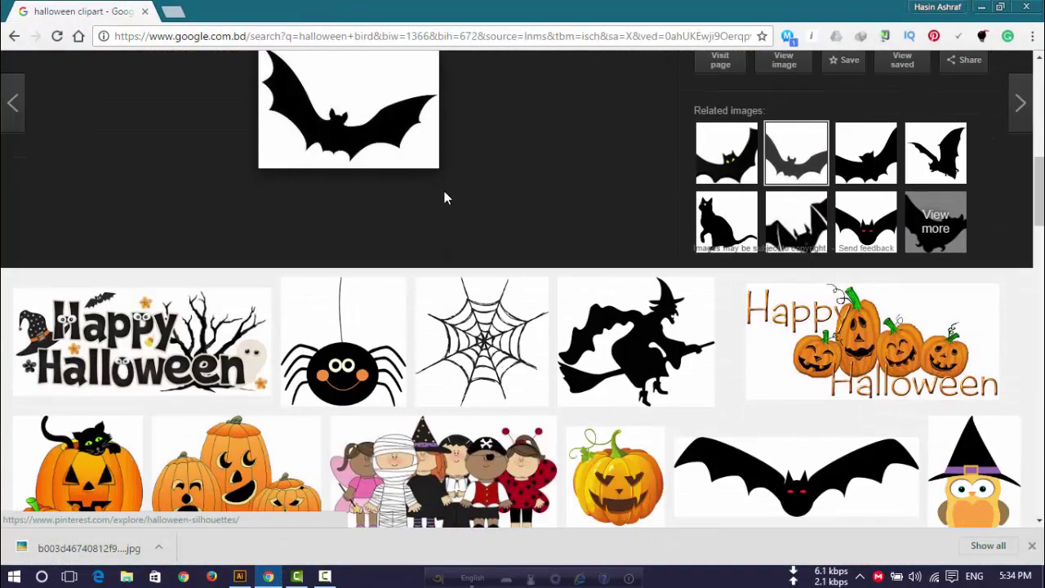
scroll(443, 195, down, 3)
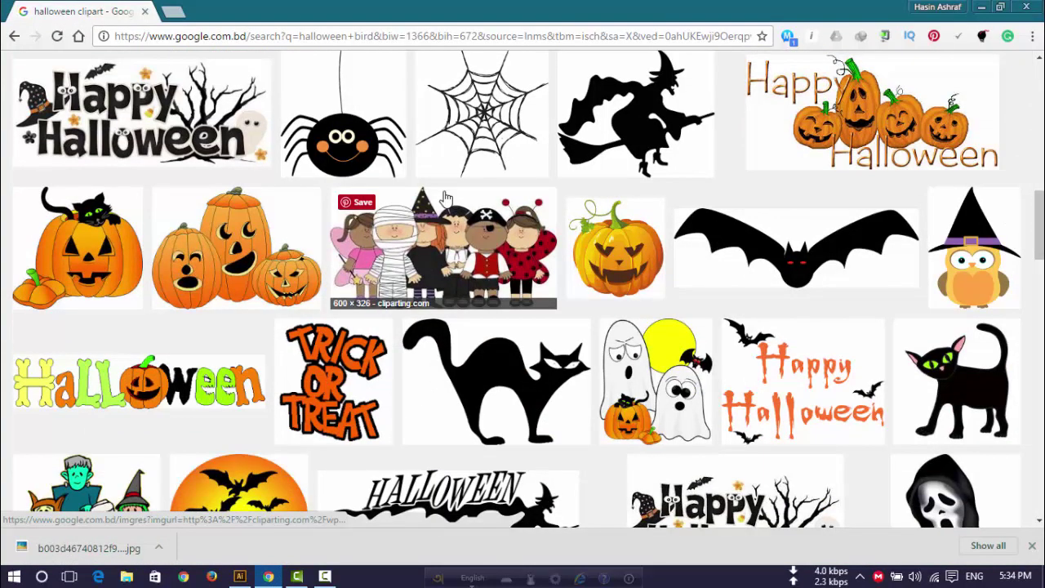
scroll(444, 196, down, 2)
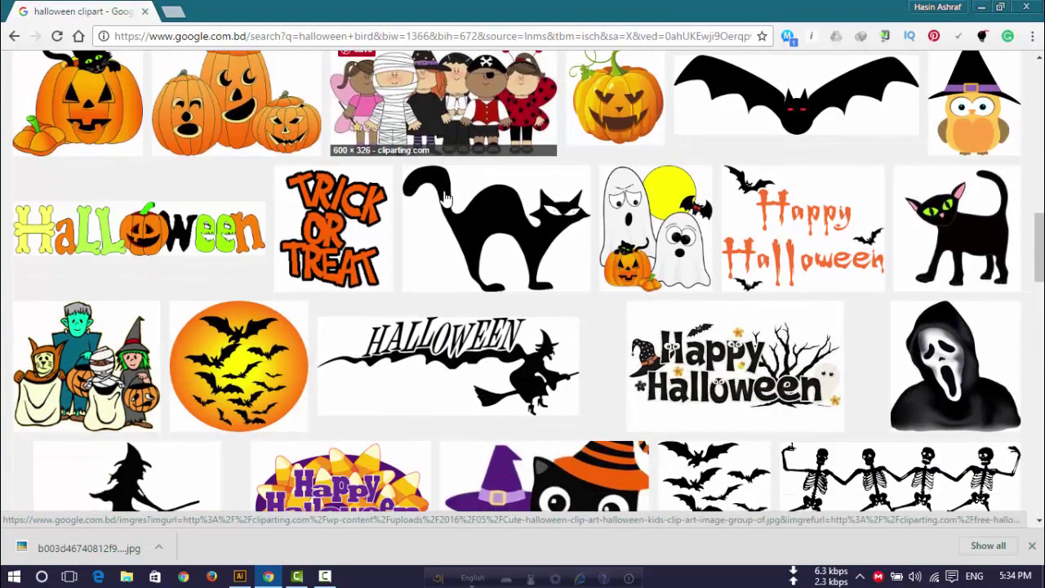
scroll(445, 195, down, 2)
scroll(447, 193, down, 3)
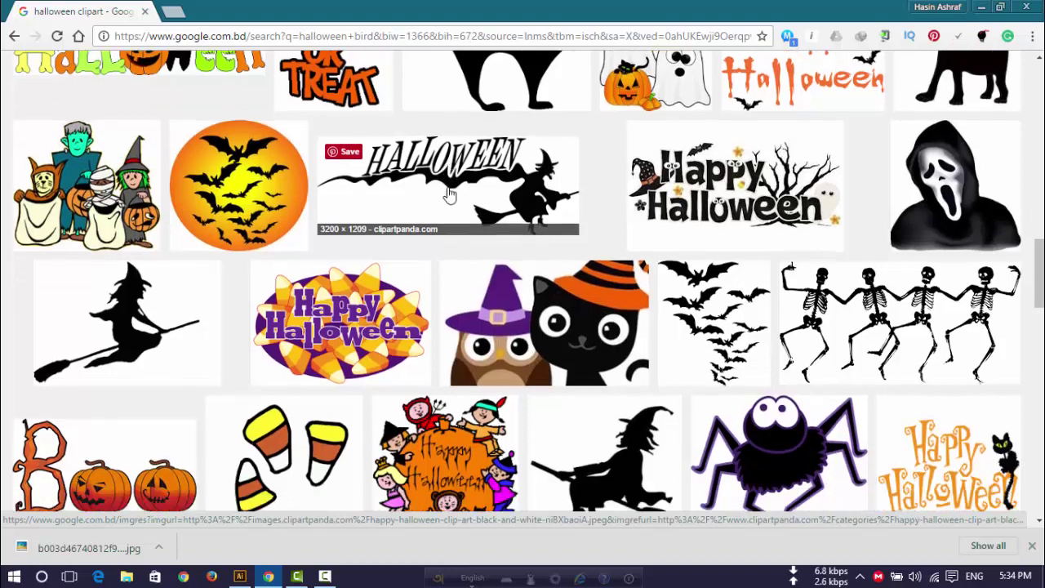
scroll(449, 186, down, 3)
scroll(451, 187, down, 1)
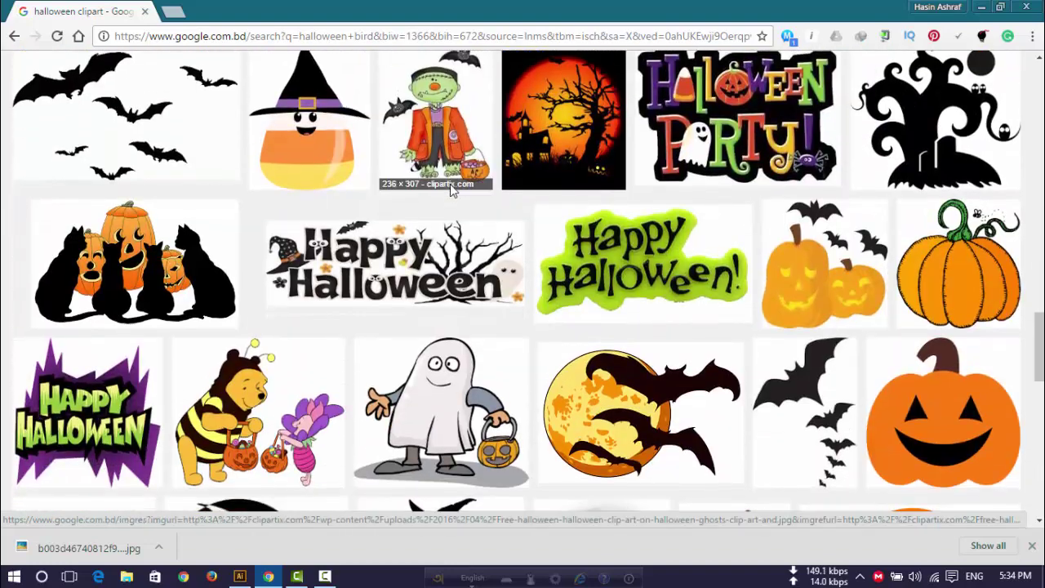
scroll(451, 189, down, 2)
scroll(452, 189, down, 1)
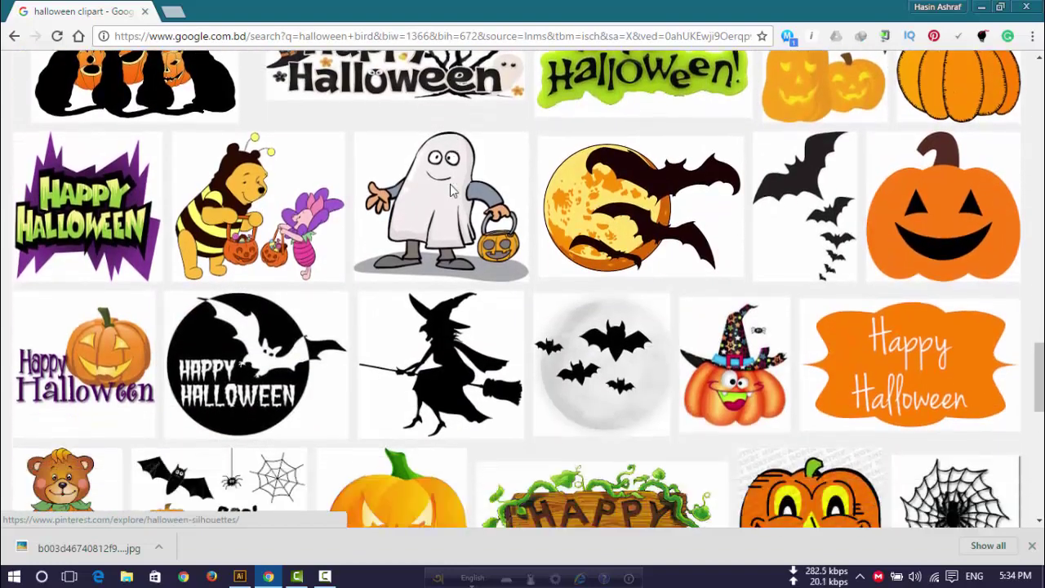
scroll(451, 189, down, 1)
scroll(452, 190, down, 1)
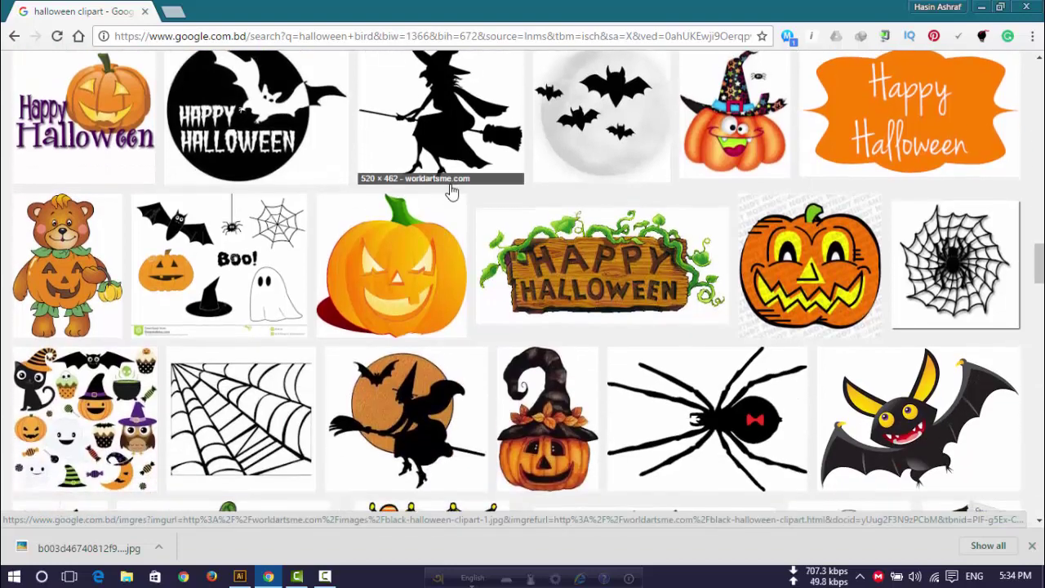
scroll(451, 191, down, 2)
scroll(451, 191, down, 2)
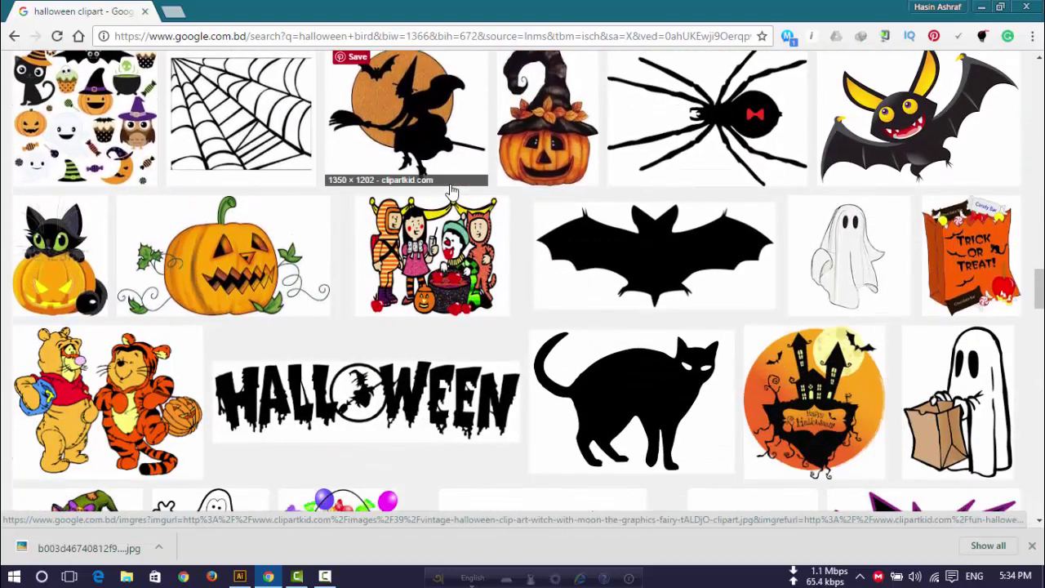
scroll(452, 190, down, 2)
scroll(451, 189, down, 2)
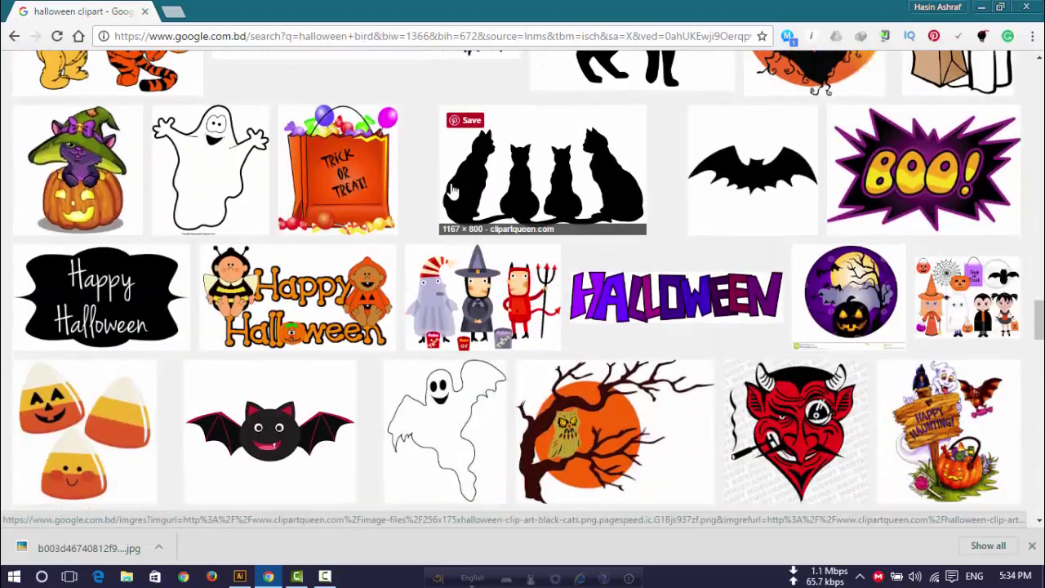
scroll(451, 189, down, 2)
scroll(452, 189, down, 2)
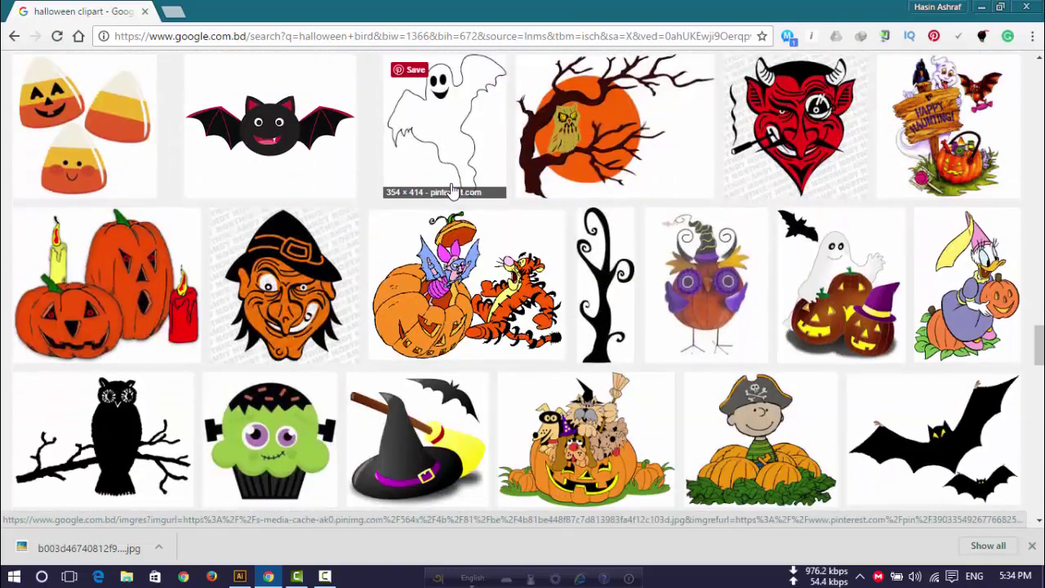
mouse_move(284, 286)
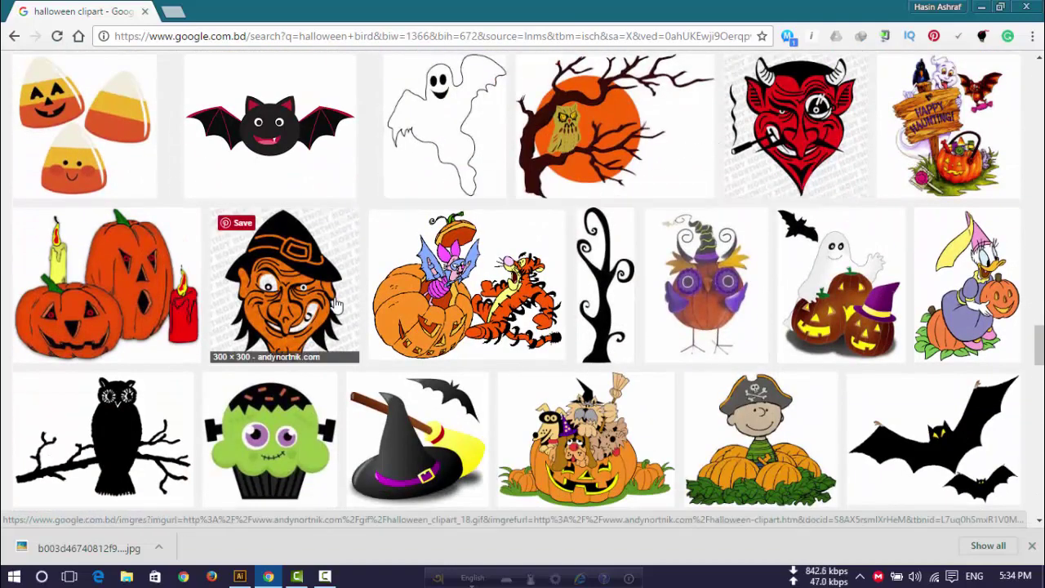
scroll(337, 302, up, 1)
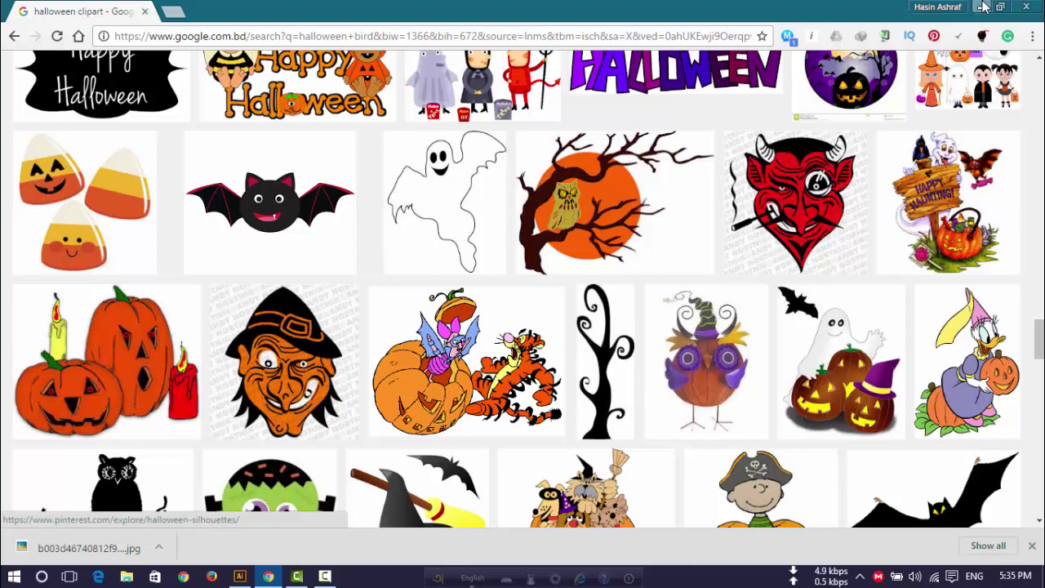
click(982, 6)
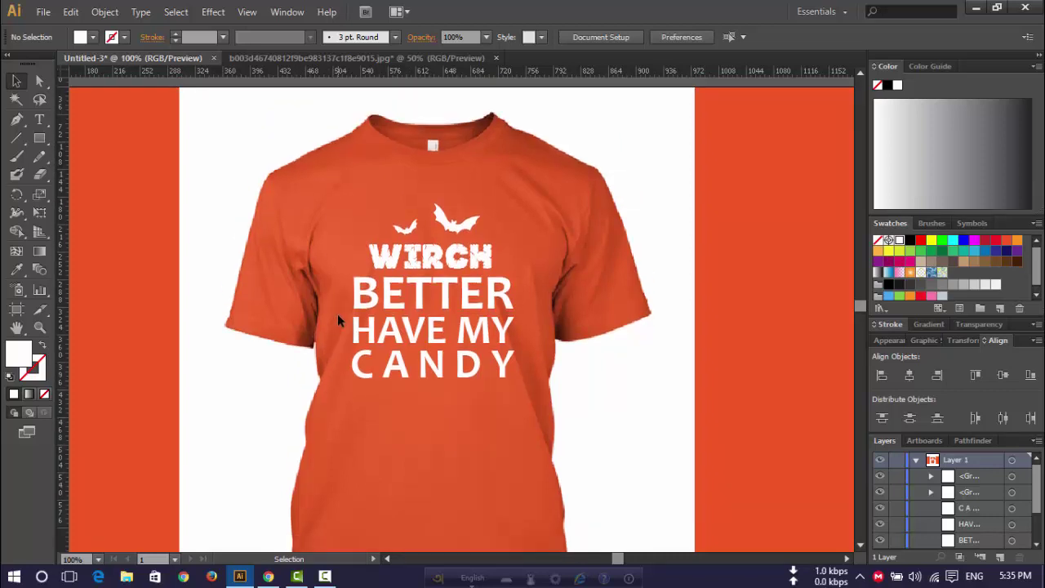
- Hide the T-shirt photo layer, leaving the white bats and slogan on the orange artboard
key(ctrl+minus)
key(ctrl+minus)
key(ctrl+plus)
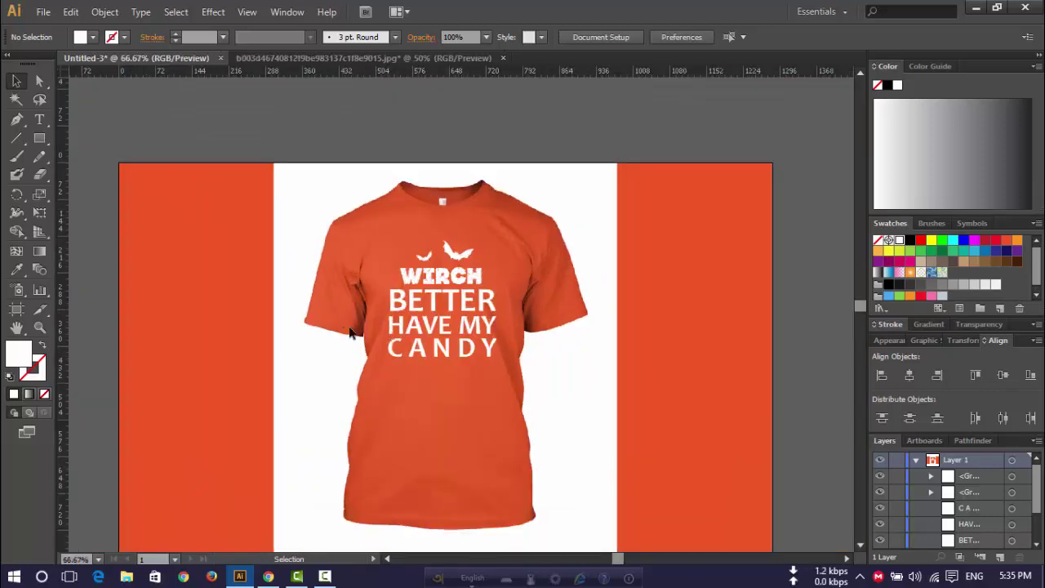
scroll(286, 229, down, 1)
scroll(286, 228, down, 1)
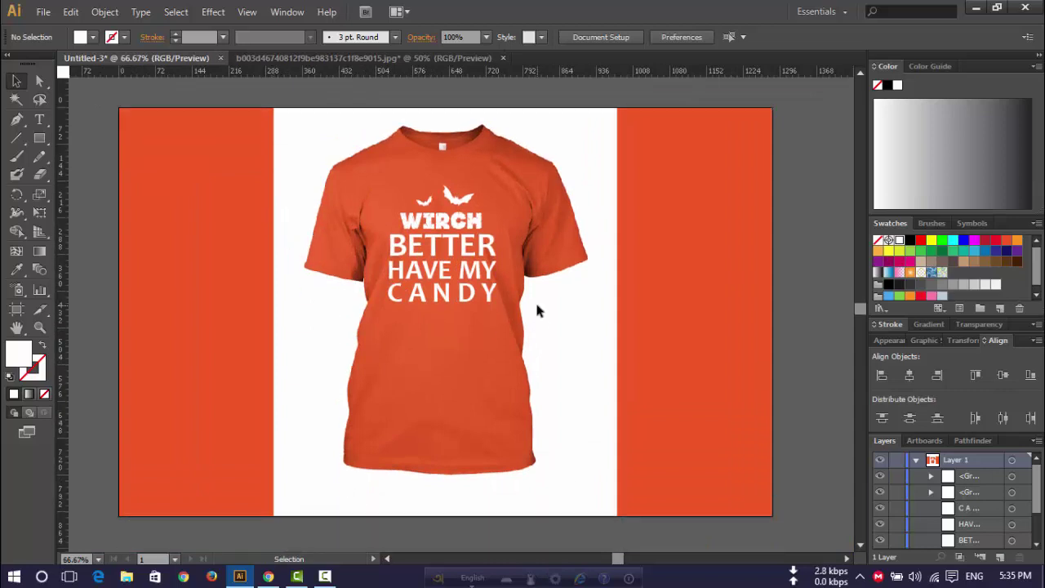
scroll(898, 524, down, 1)
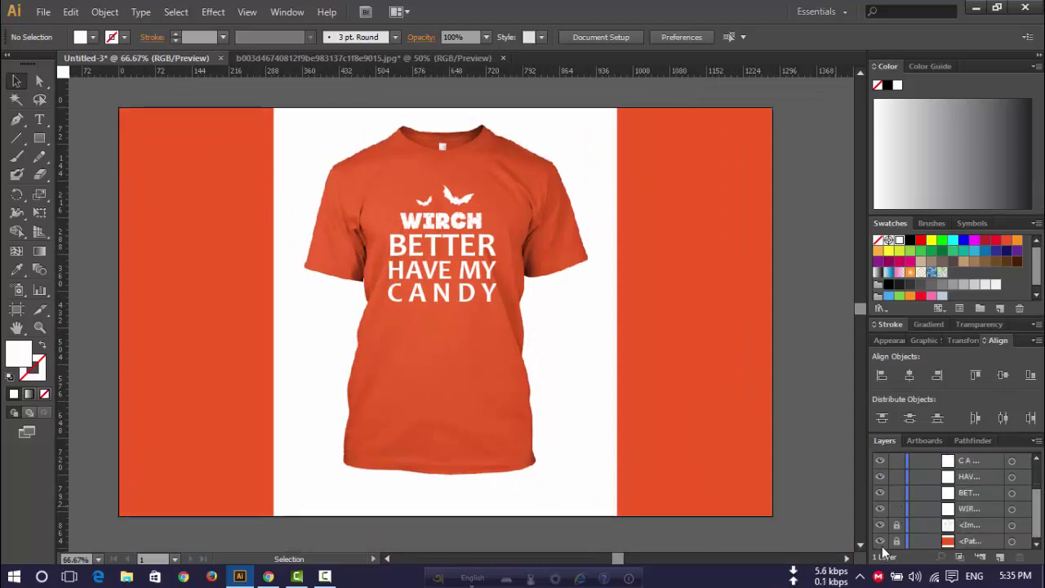
click(880, 542)
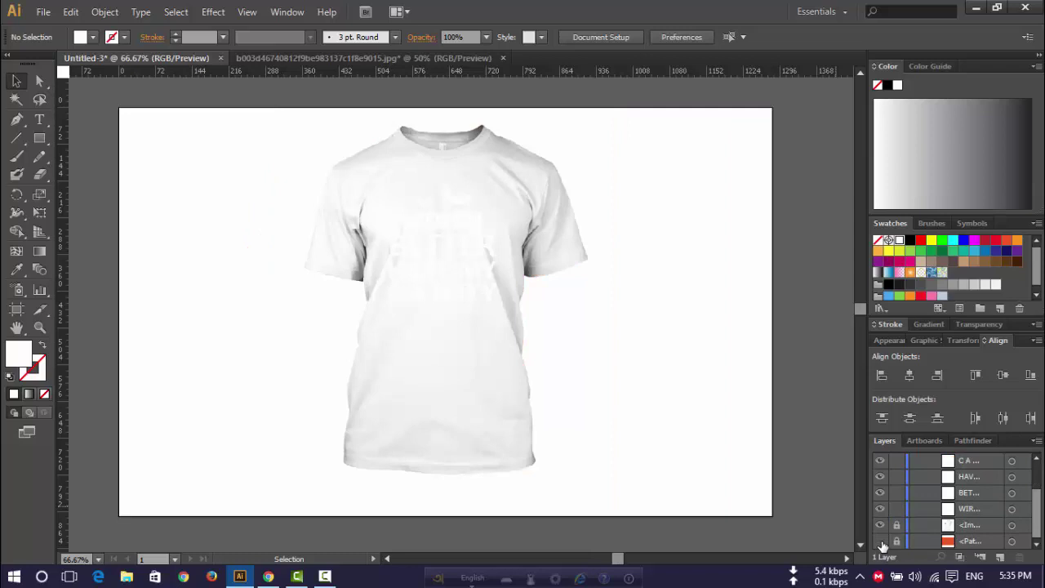
click(880, 541)
click(880, 526)
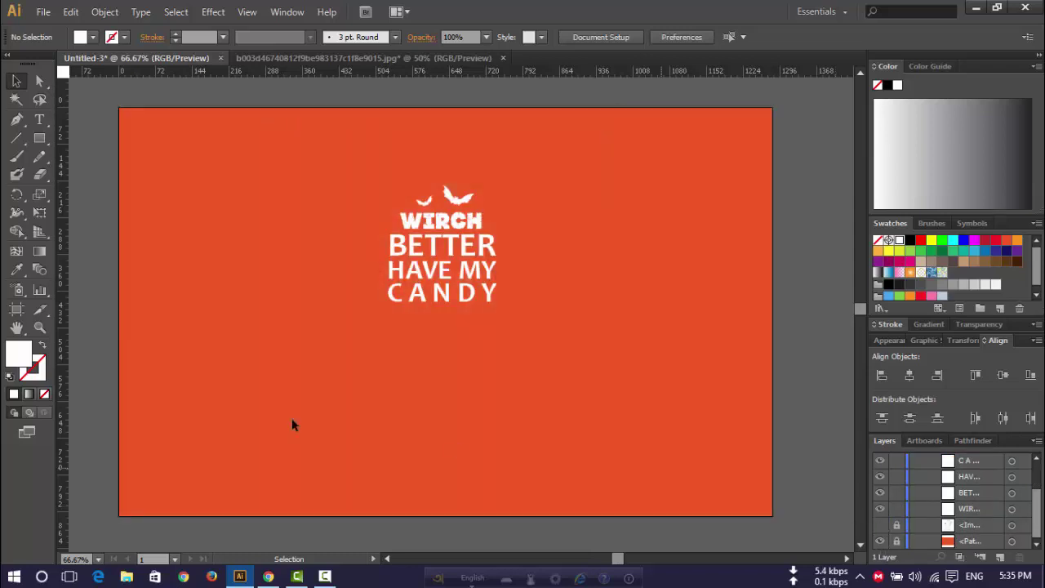
click(16, 310)
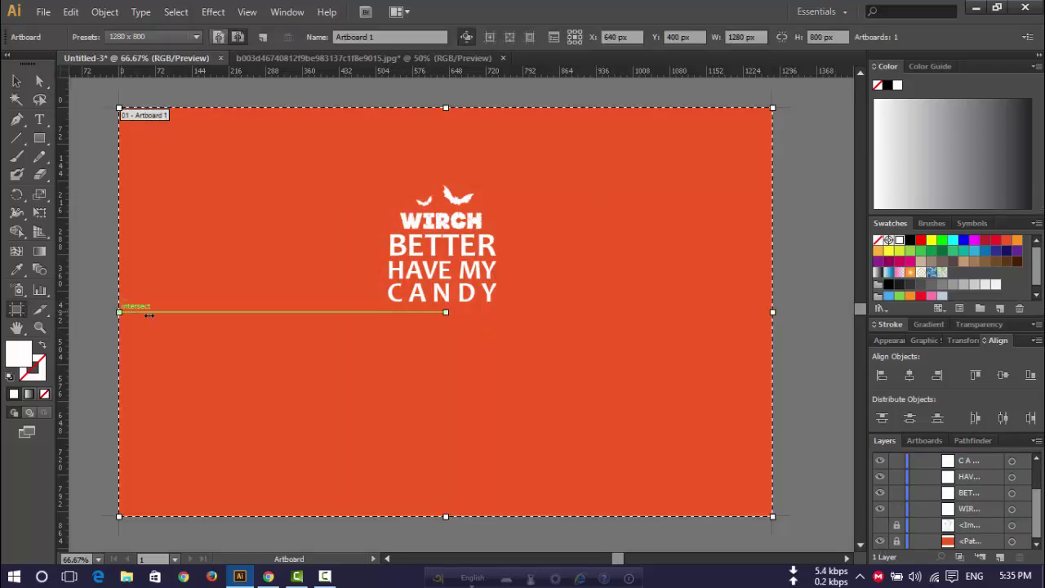
- Drag the artboard's left, right, bottom and top edges in around the bats and slogan
drag(149, 315, 388, 314)
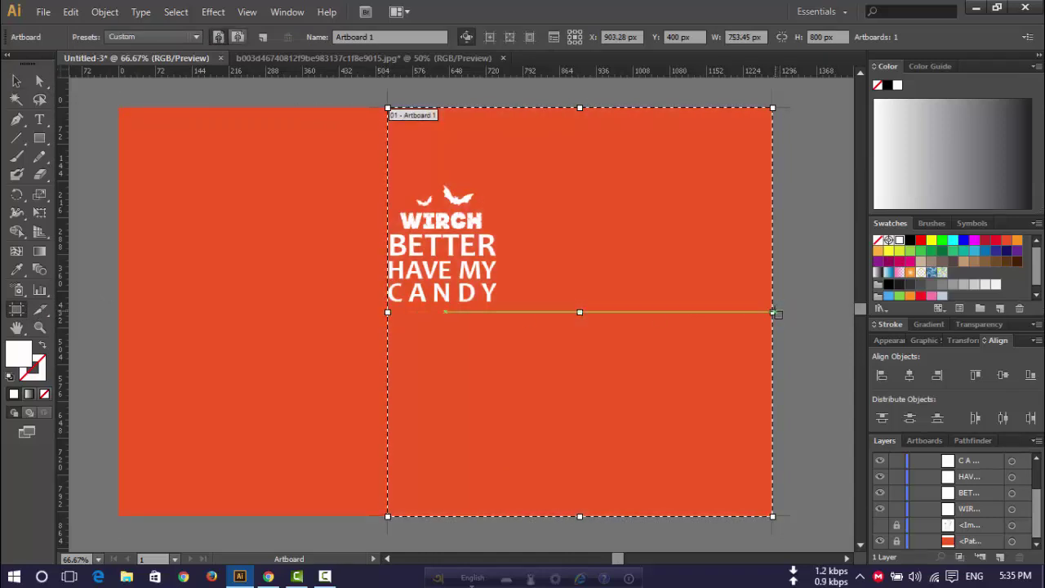
drag(774, 314, 495, 320)
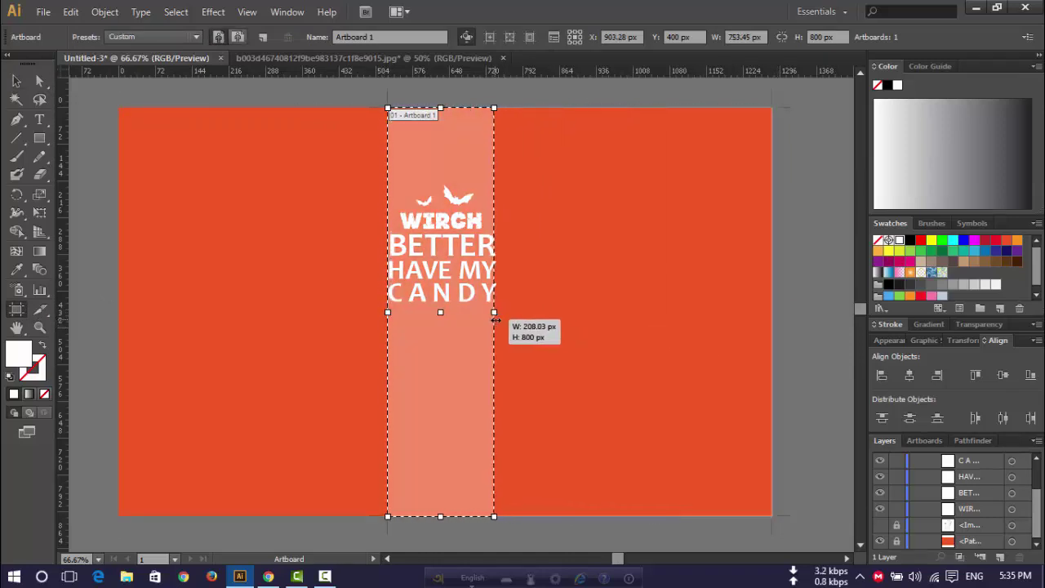
drag(495, 320, 498, 316)
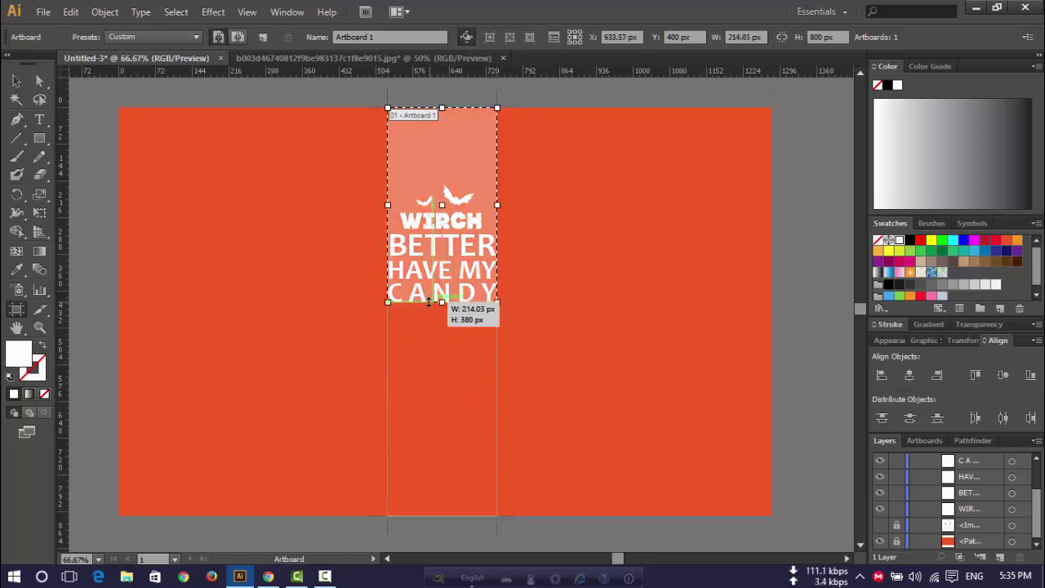
drag(441, 516, 441, 302)
drag(442, 107, 448, 187)
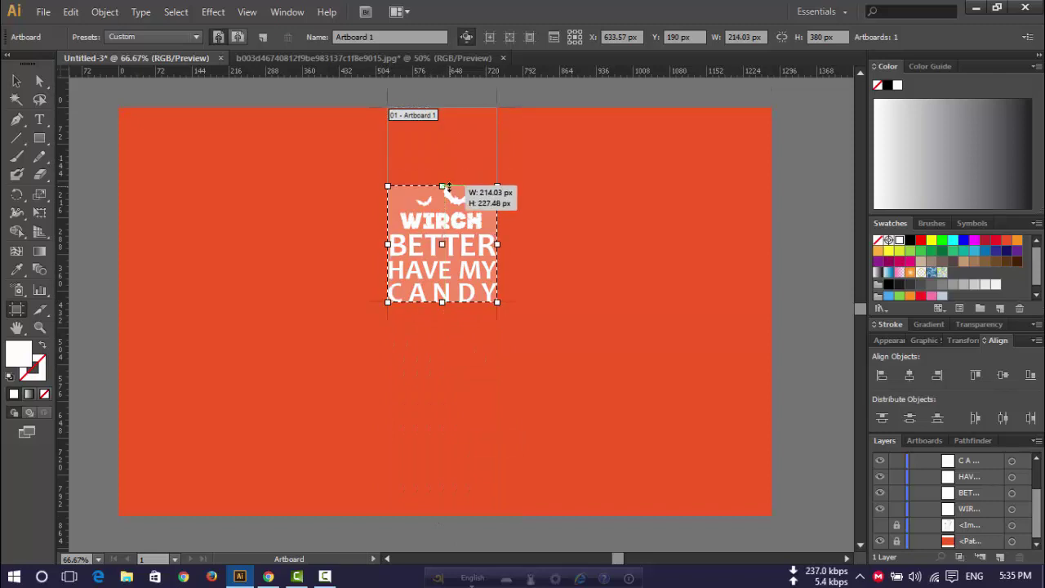
- Zoom in on the design and fine-tune the artboard's bottom edge just under CANDY
click(39, 327)
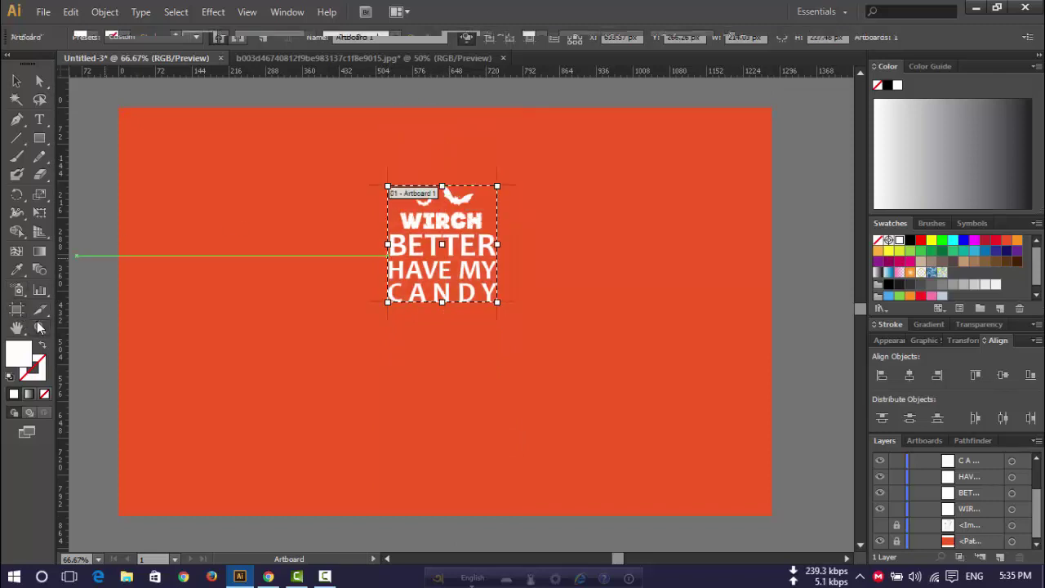
mouse_move(379, 172)
mouse_down()
mouse_move(498, 333)
mouse_move(500, 306)
mouse_up()
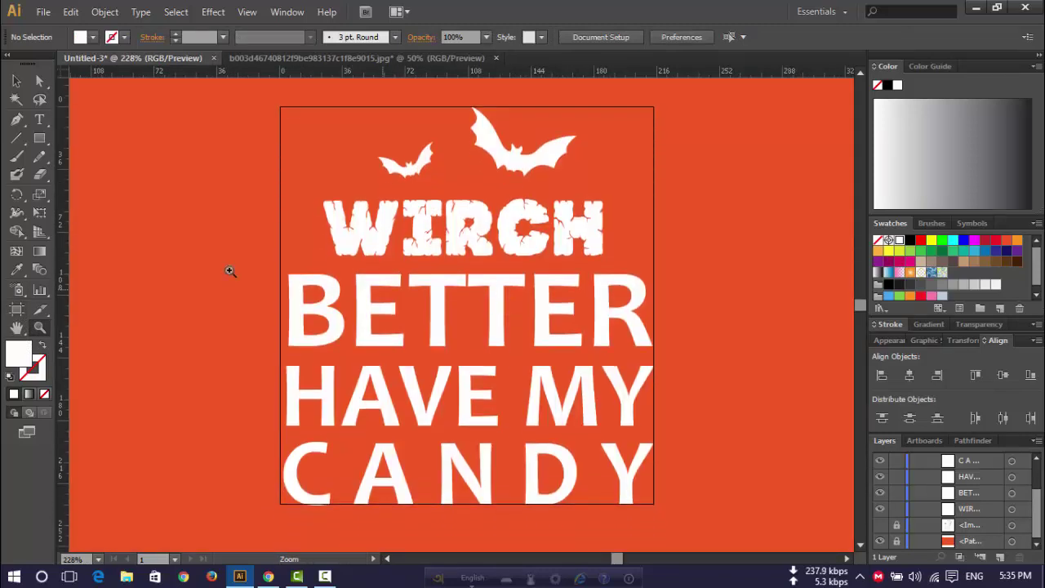
key(v)
click(16, 310)
scroll(450, 427, down, 1)
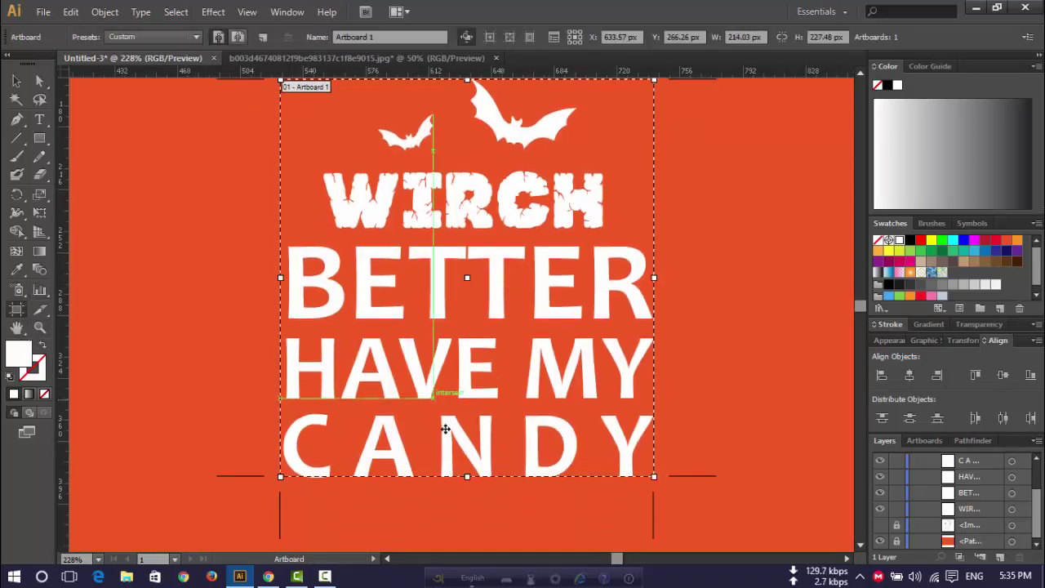
drag(467, 477, 445, 477)
scroll(446, 476, up, 3)
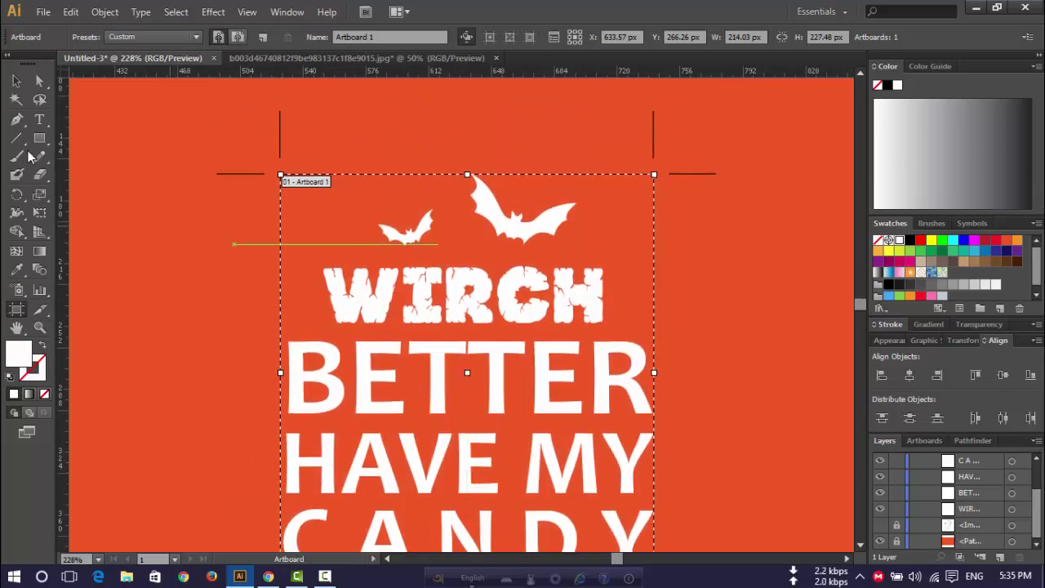
click(15, 80)
scroll(196, 311, down, 1)
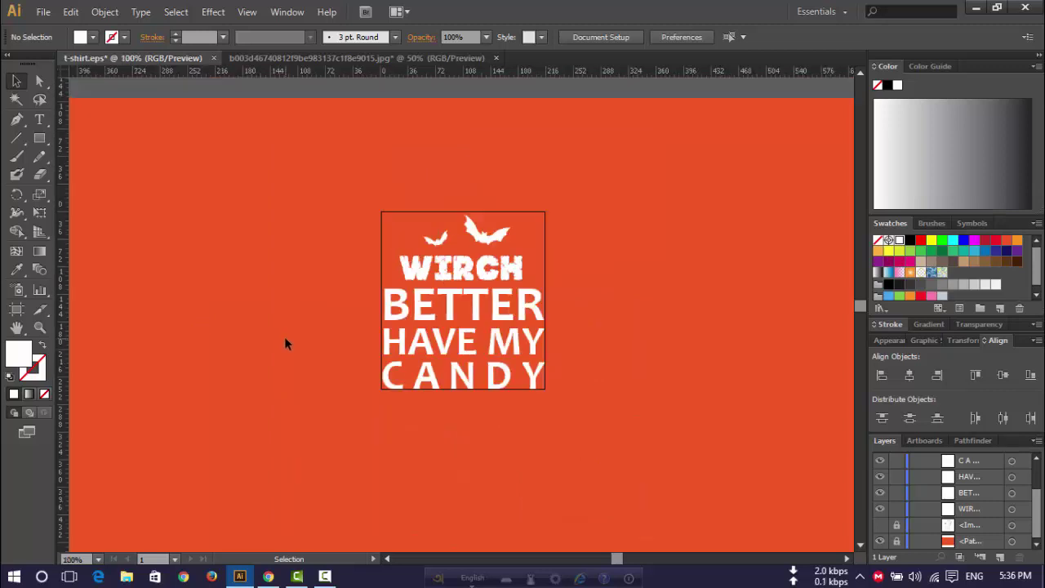
- Zoom in on the bats, lower the artboard's top edge to meet them, then view the whole artboard
click(39, 327)
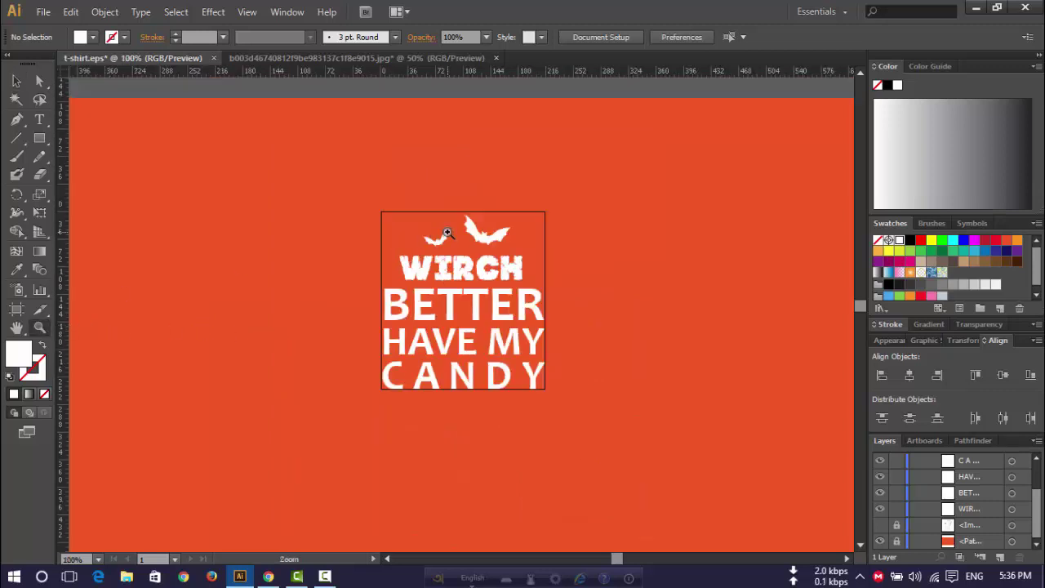
click(17, 83)
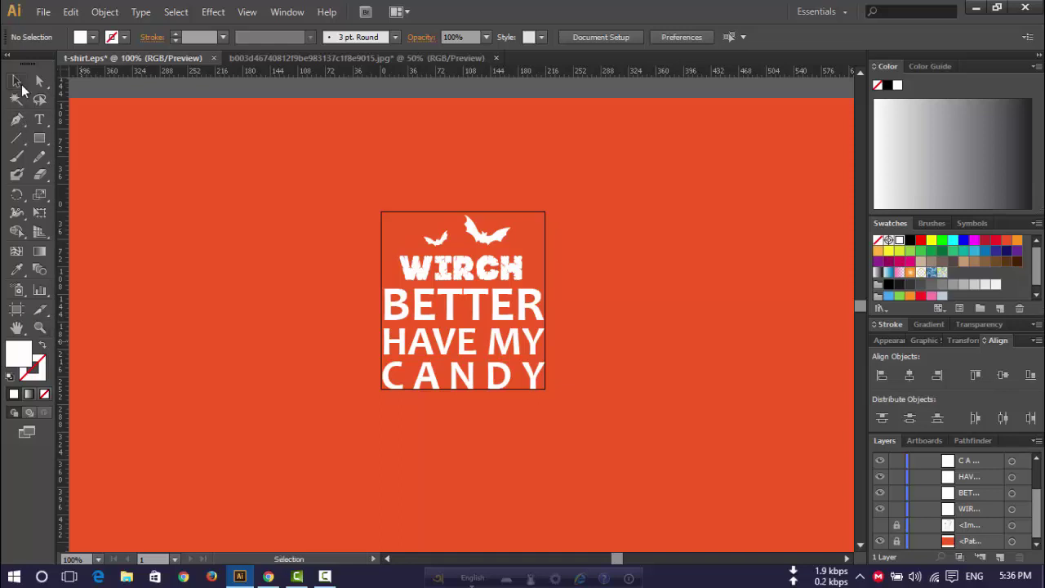
click(39, 327)
drag(359, 196, 637, 270)
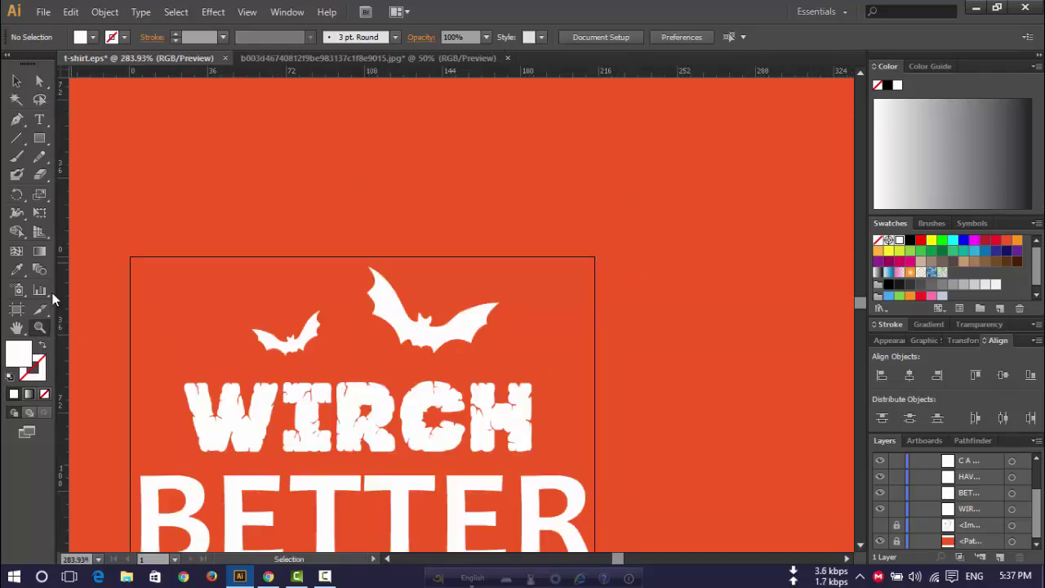
click(16, 309)
drag(362, 256, 362, 266)
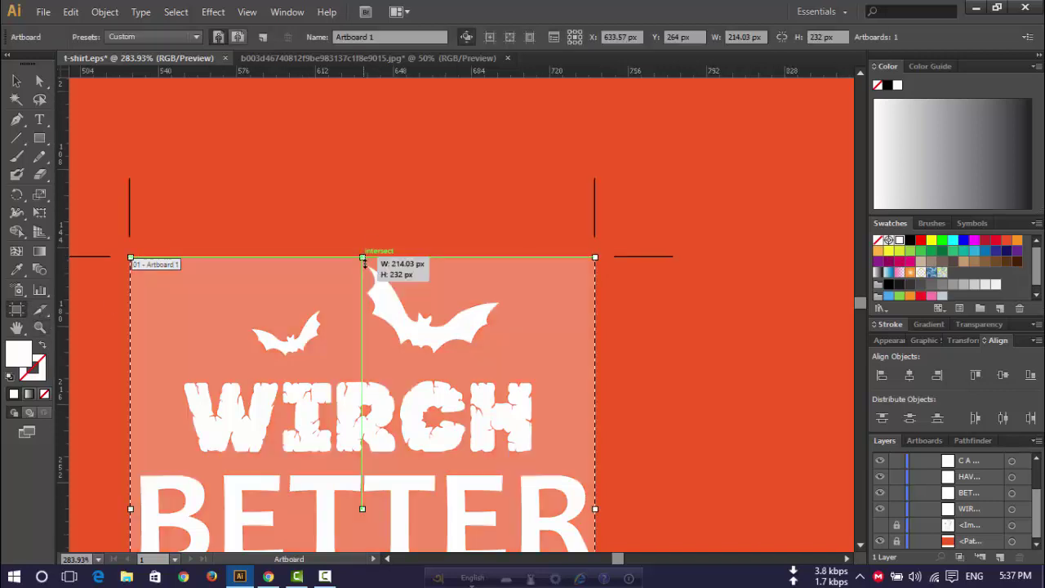
click(16, 81)
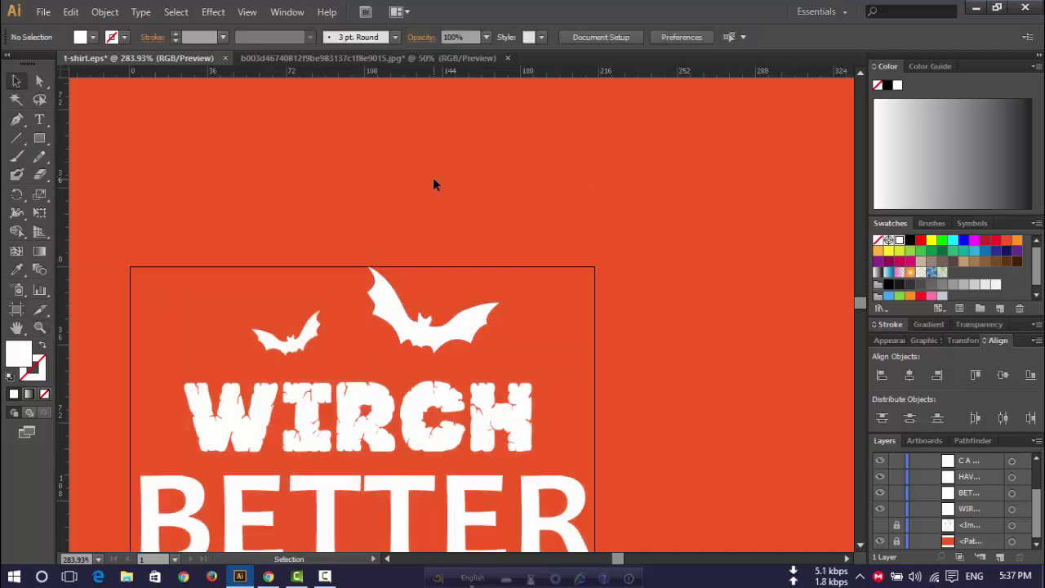
key(ctrl+1)
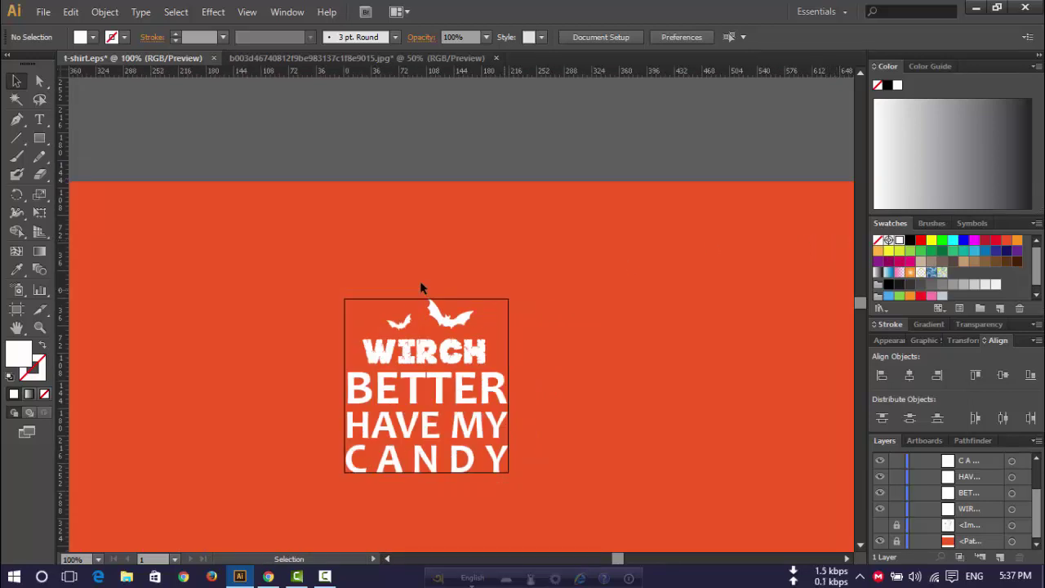
scroll(339, 360, down, 1)
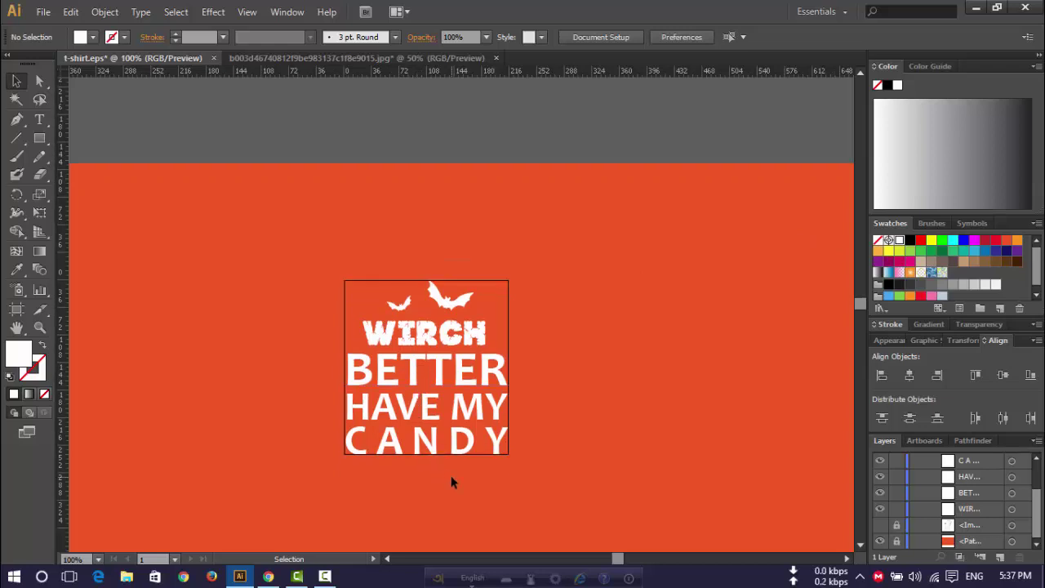
- Expand all the slogan text into outlines with Object > Expand
key(ctrl+a)
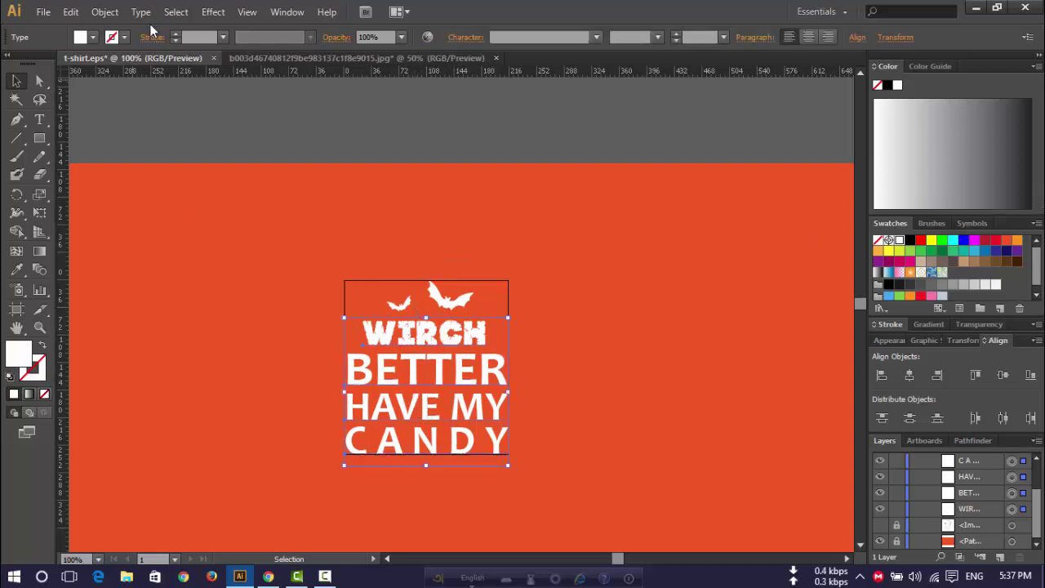
click(140, 11)
mouse_move(105, 11)
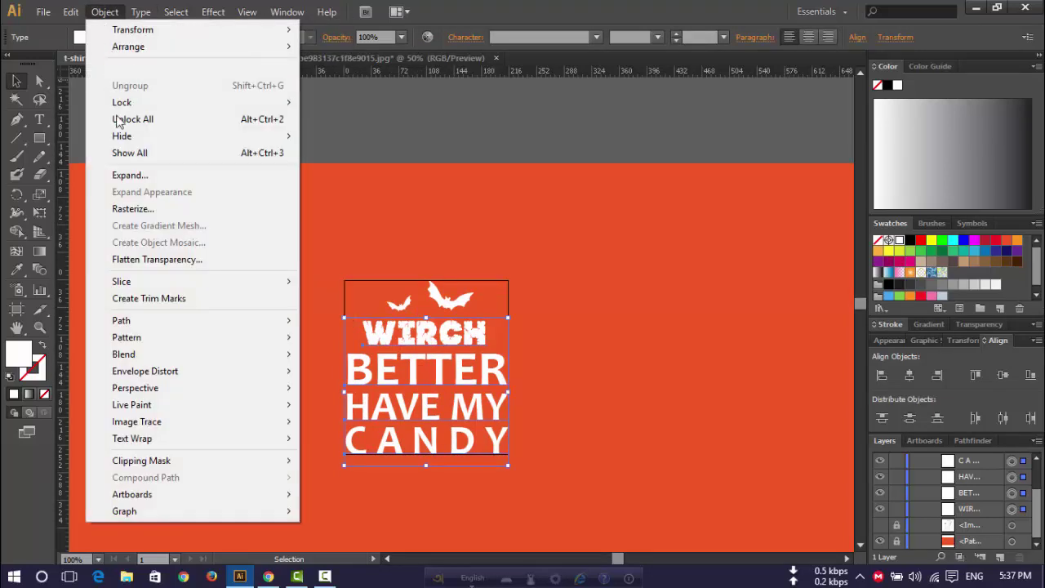
click(129, 176)
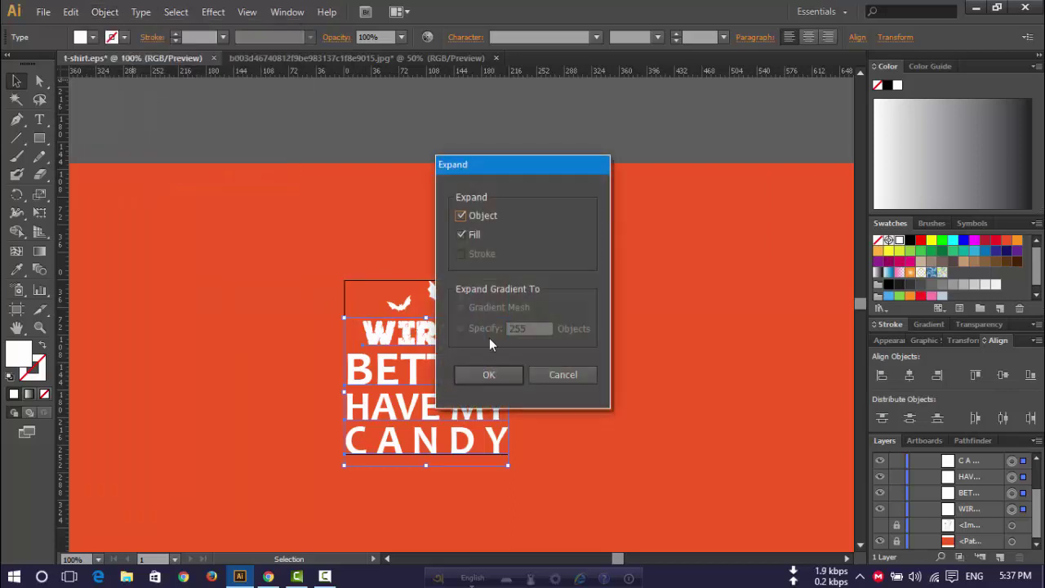
click(490, 375)
click(608, 387)
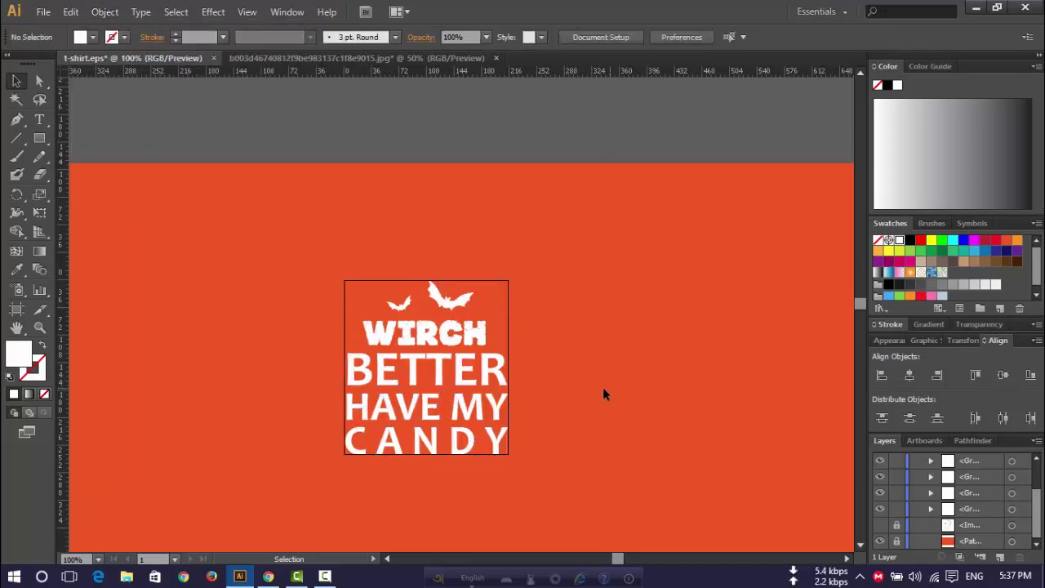
- Check that BETTER, CANDY and the other words are outlined, then hide the orange background layer
click(424, 368)
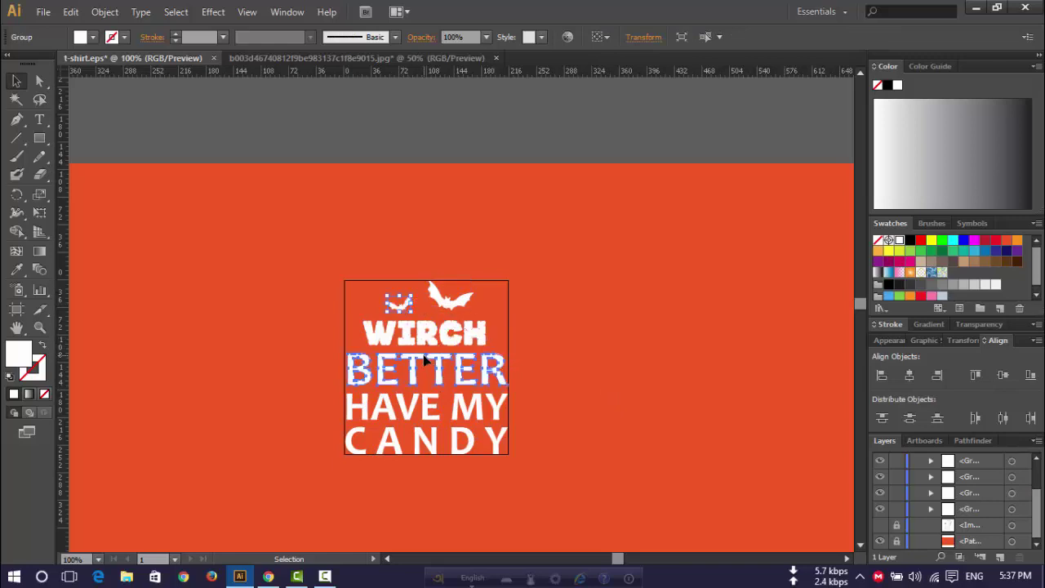
click(416, 424)
click(445, 441)
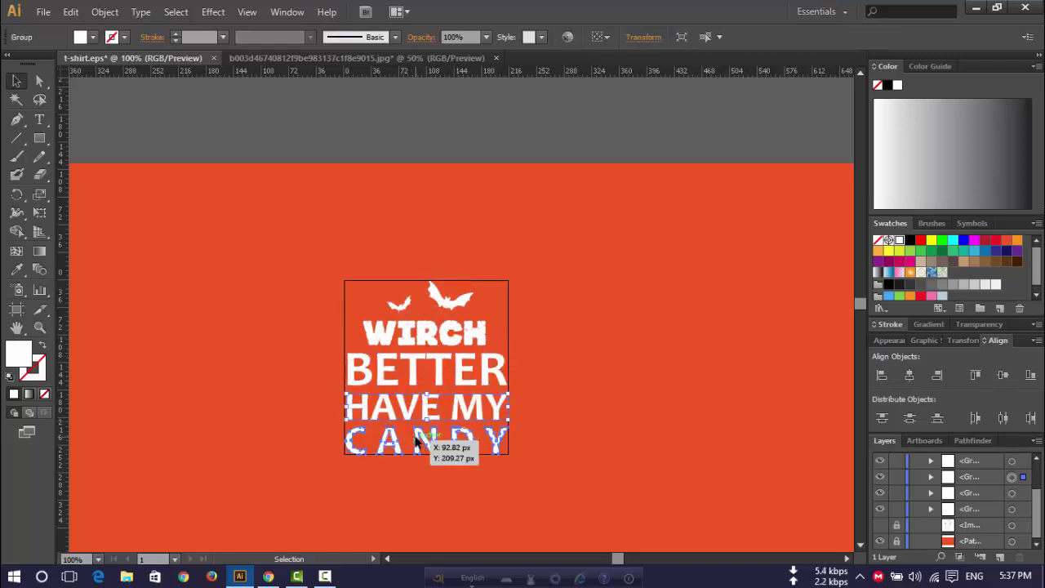
click(629, 438)
scroll(182, 305, down, 2)
scroll(403, 413, down, 2)
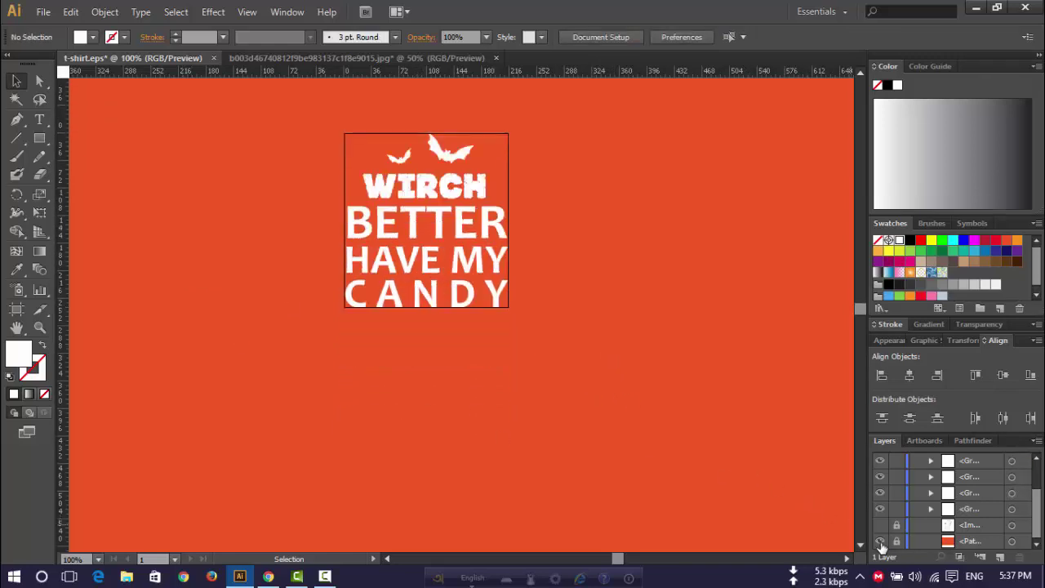
click(881, 542)
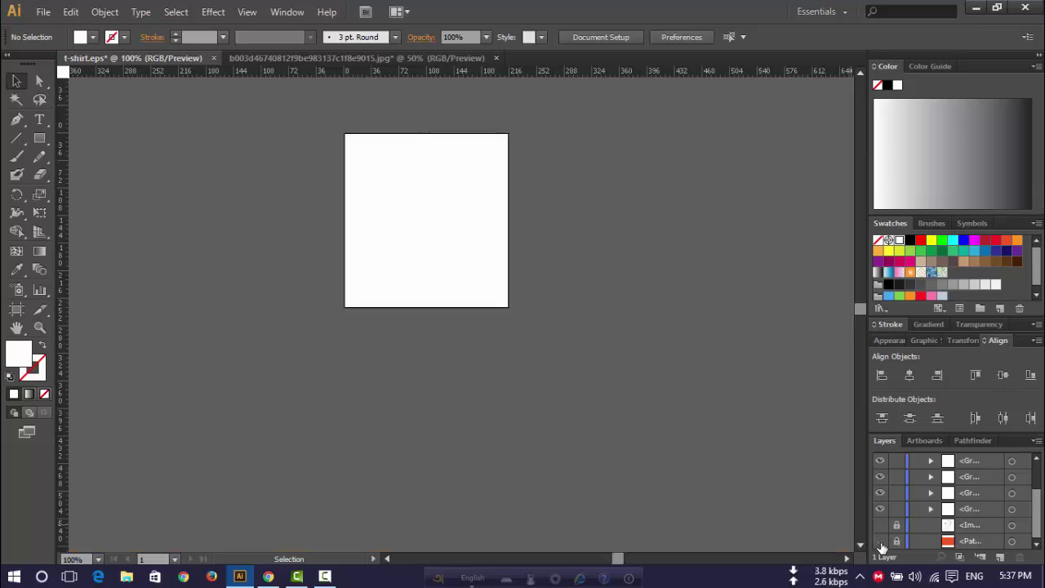
- Save the design as Illustrator EPS 'tee' with Use Artboards ticked, accepting the EPS options
click(43, 11)
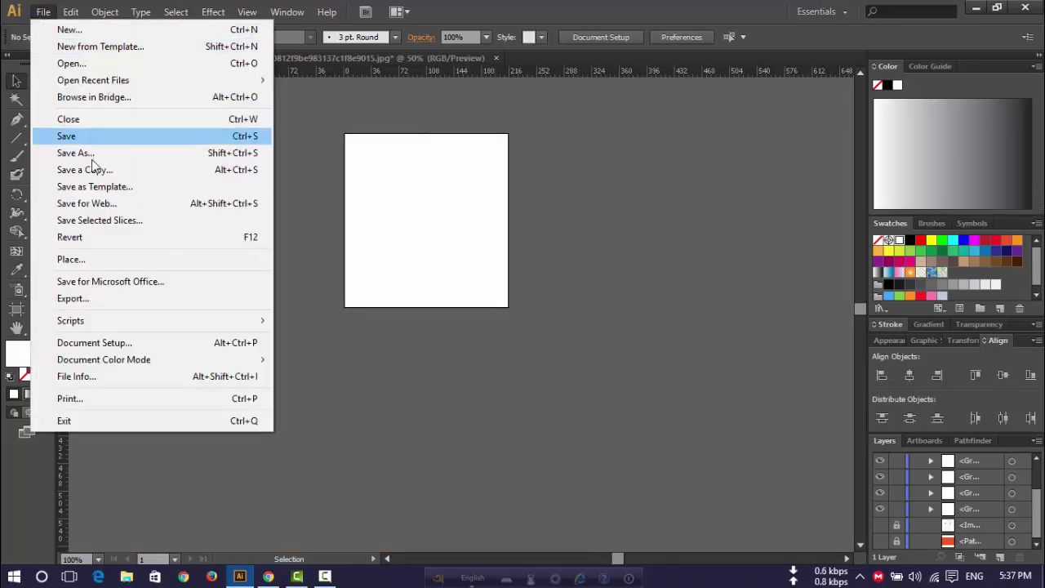
click(92, 156)
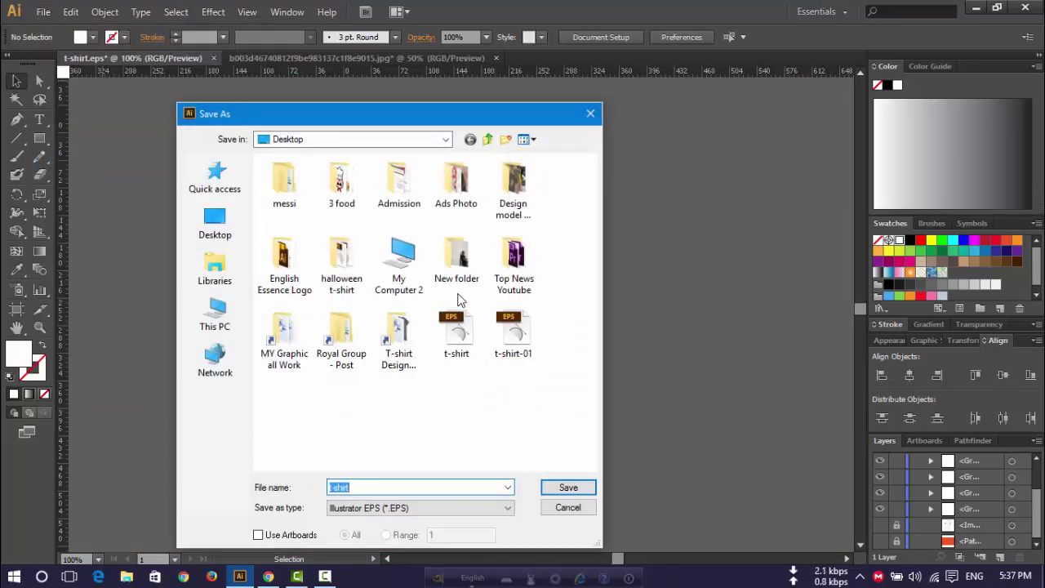
text(tee)
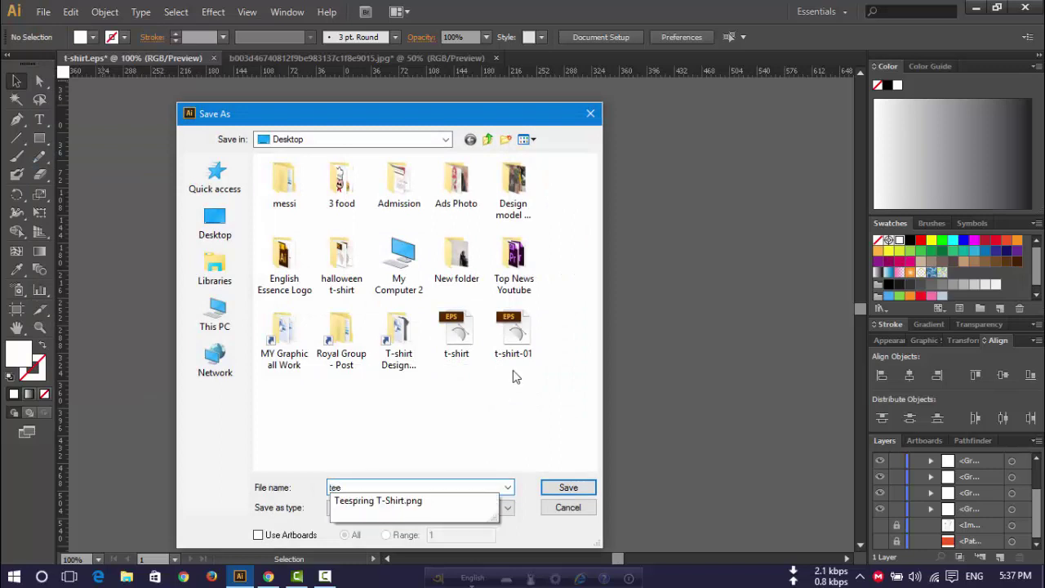
click(363, 507)
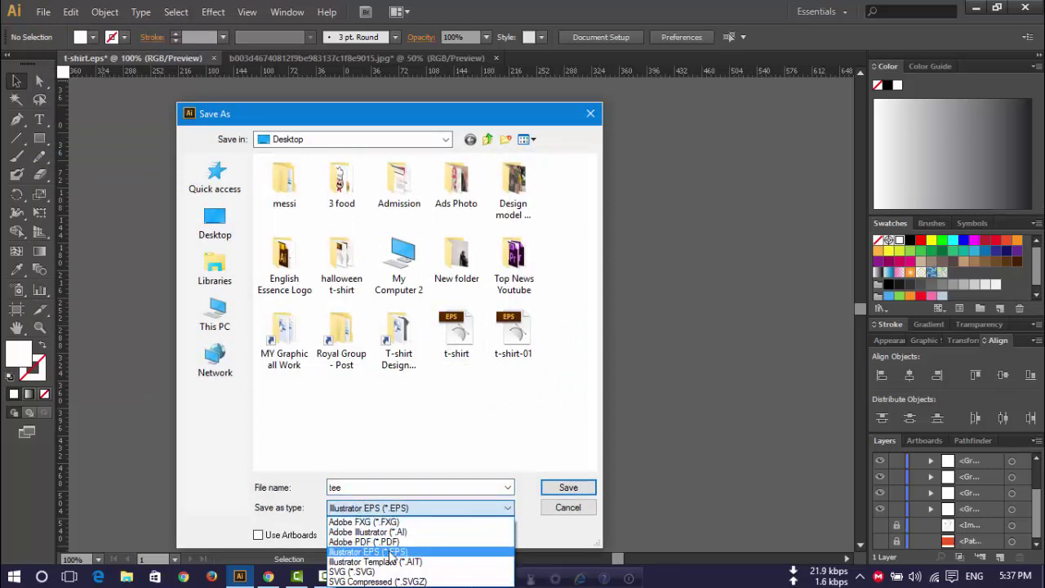
click(391, 554)
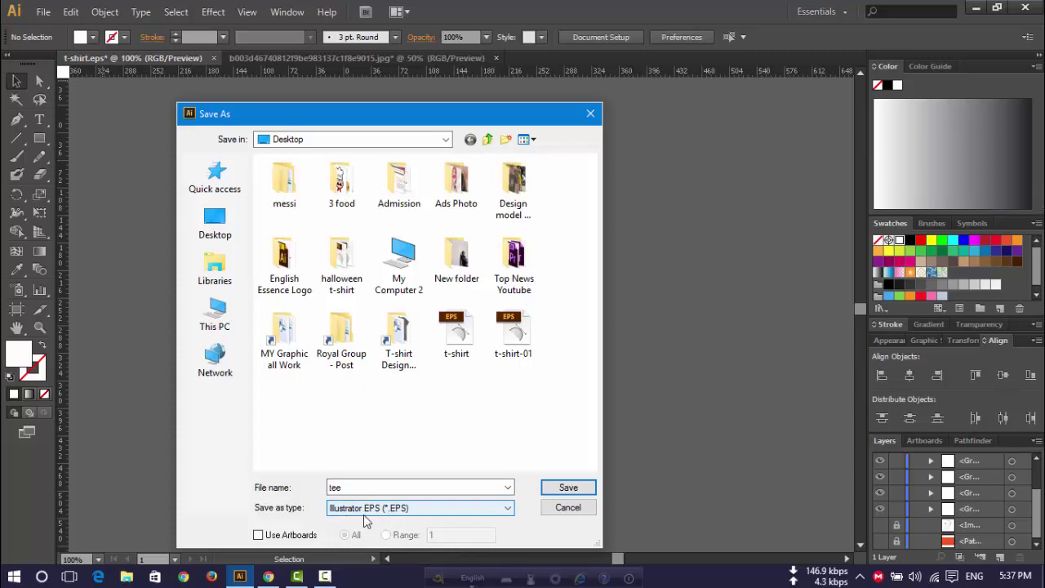
click(299, 536)
click(548, 490)
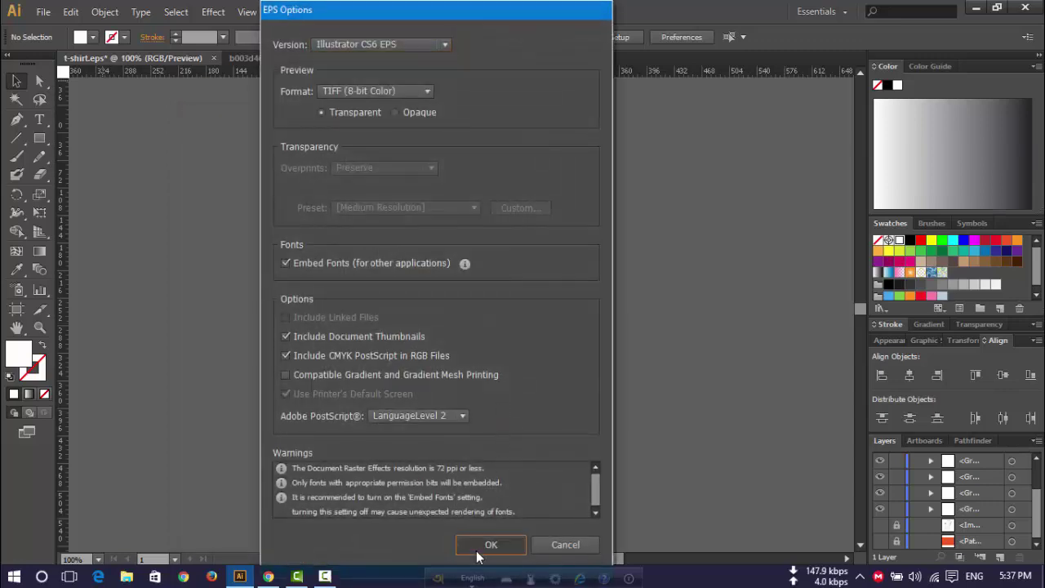
click(486, 545)
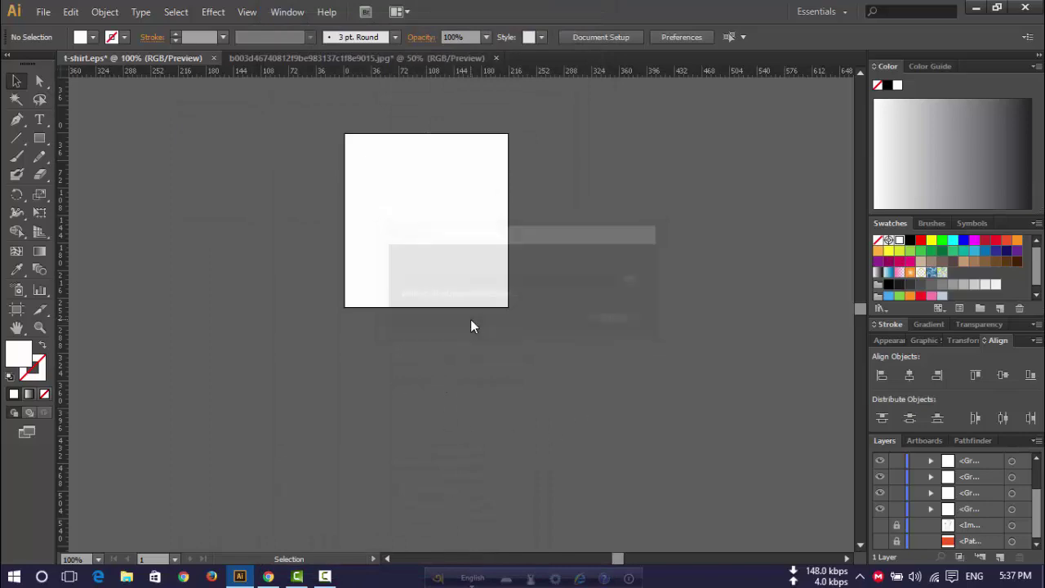